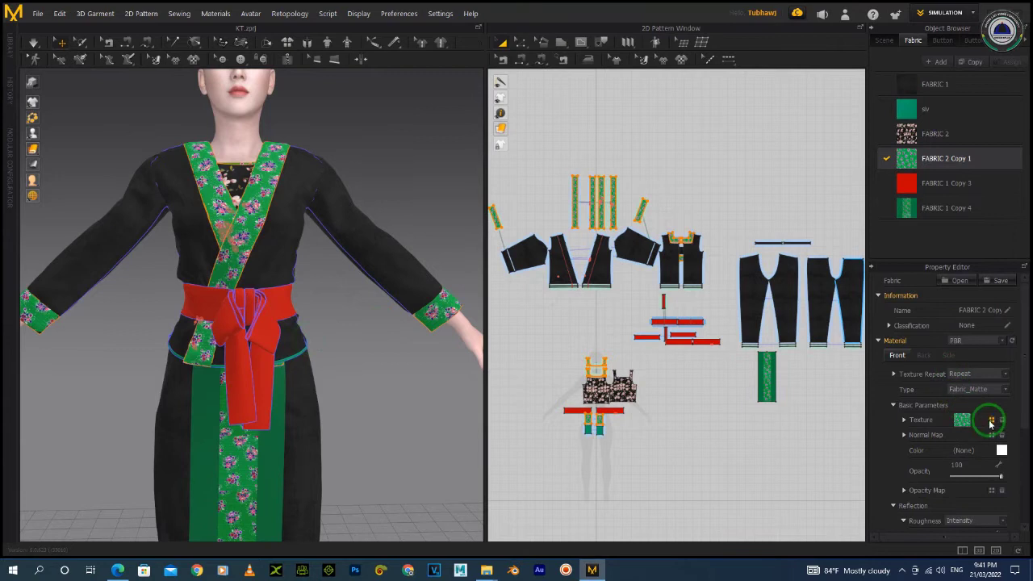
Step: Set FABRIC 2 Copy 1's texture to a green floral image from D:\My Document\Iclone Plugin\Fabric\Fabric1
left_click(991, 423)
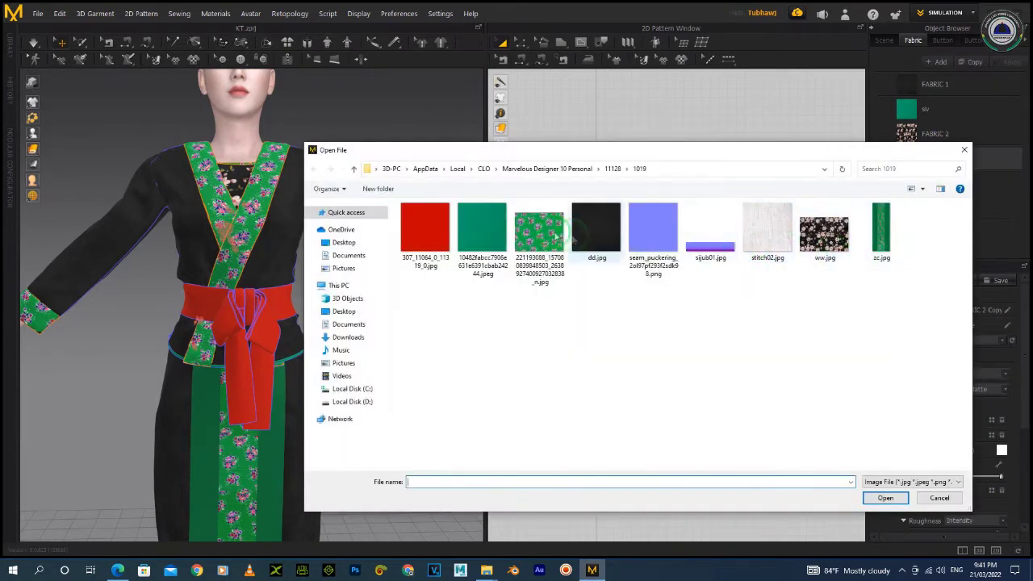
left_click(525, 233)
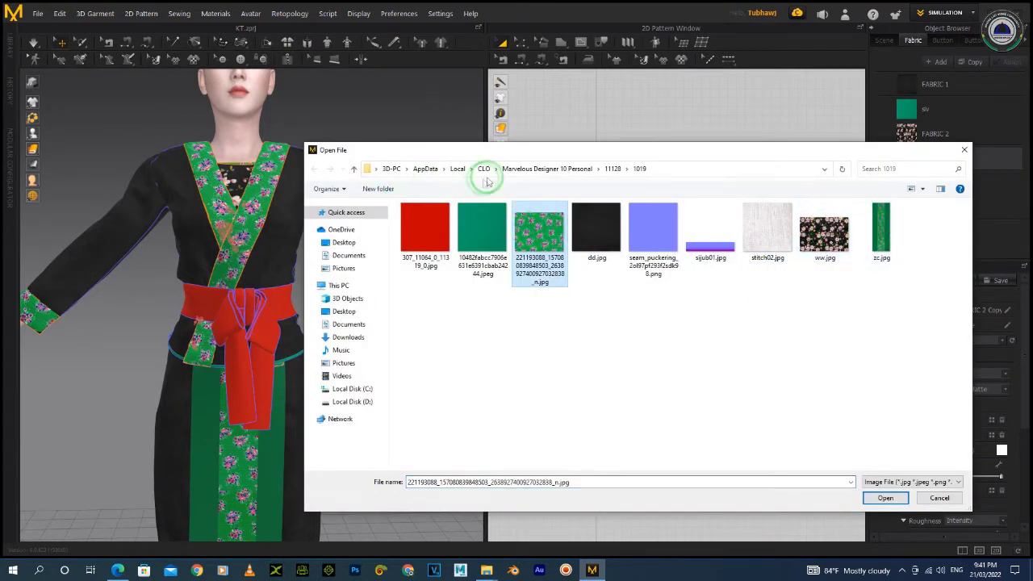
left_click(367, 401)
left_click(454, 234)
double_click(454, 234)
left_click(452, 242)
double_click(450, 287)
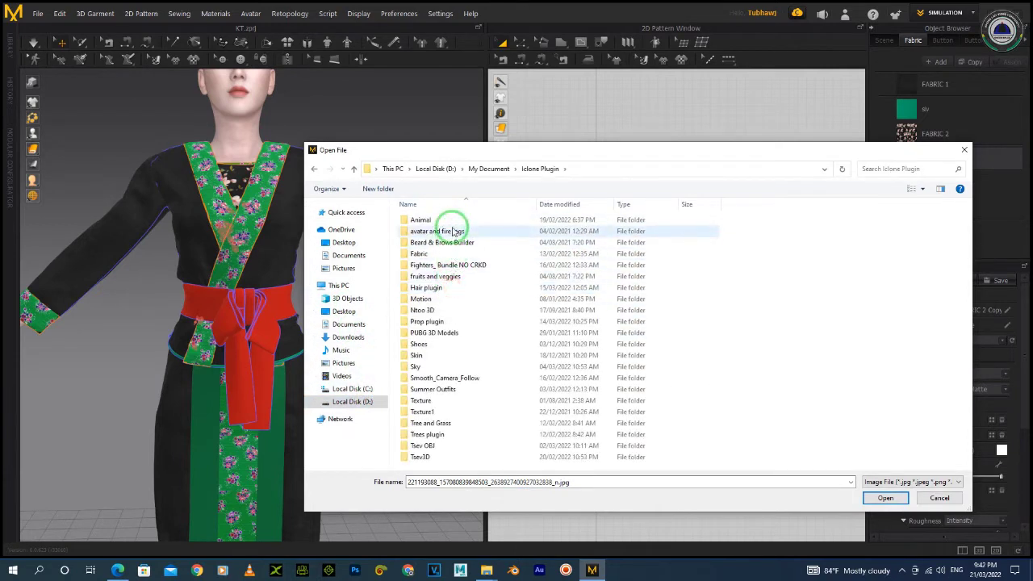
double_click(444, 253)
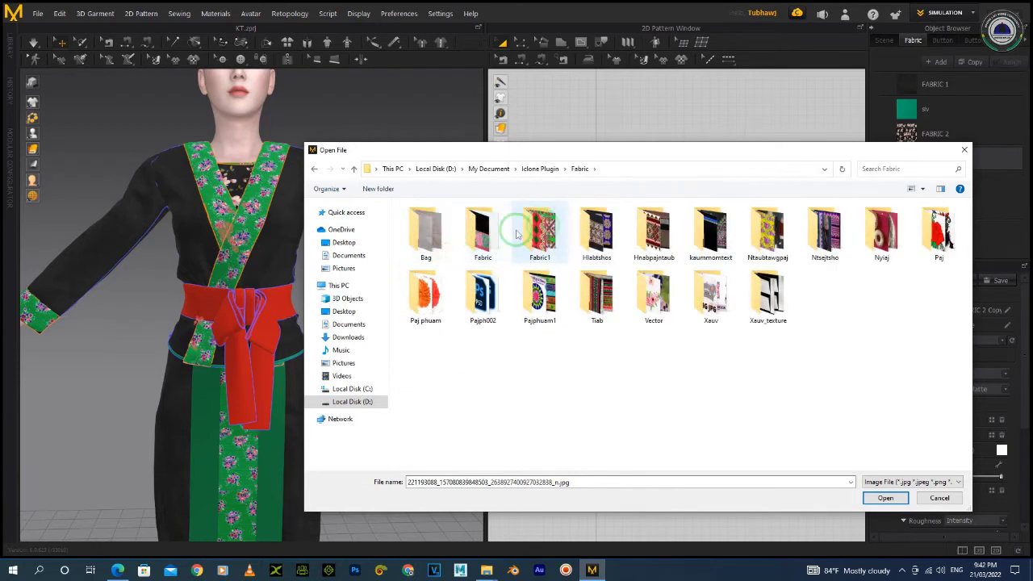
double_click(543, 236)
scroll(799, 339, "down", 5)
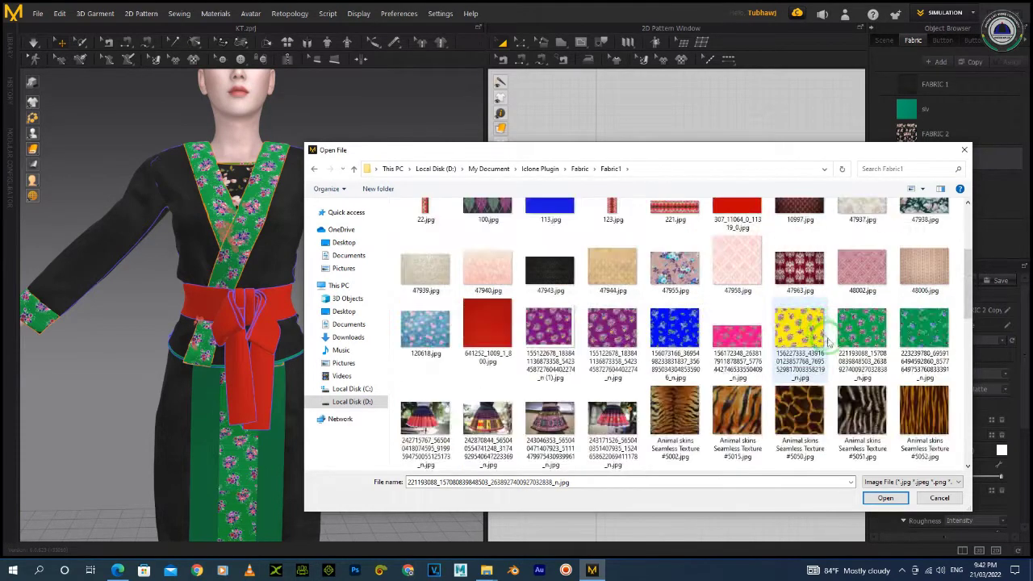
scroll(844, 341, "up", 3)
double_click(862, 298)
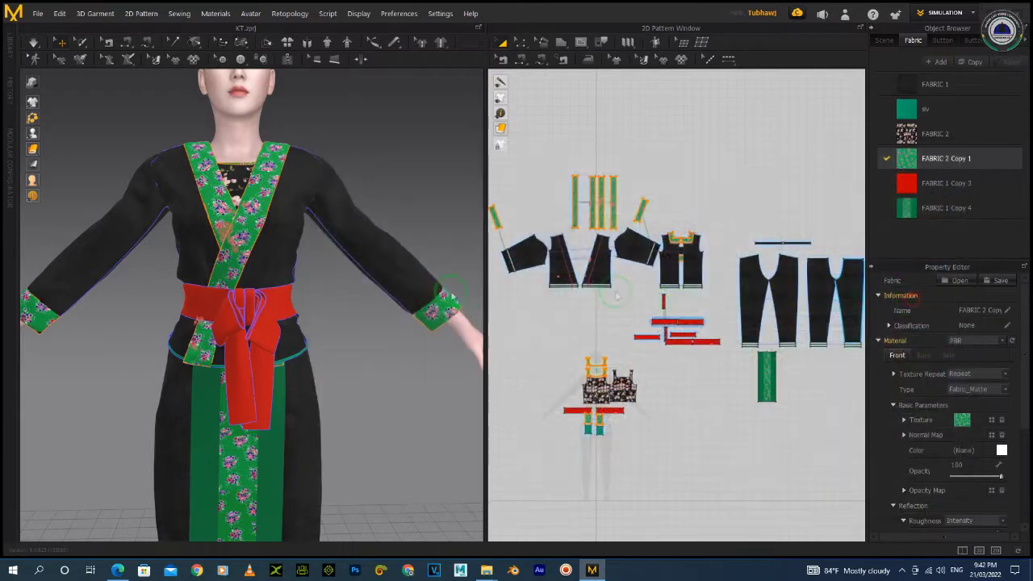
right_click_drag(327, 323, 374, 329)
middle_click_drag(347, 374, 344, 246)
right_click_drag(399, 306, 300, 326)
middle_click_drag(346, 292, 369, 411)
right_click_drag(368, 411, 376, 382)
scroll(331, 380, "up", 2)
left_click(309, 310)
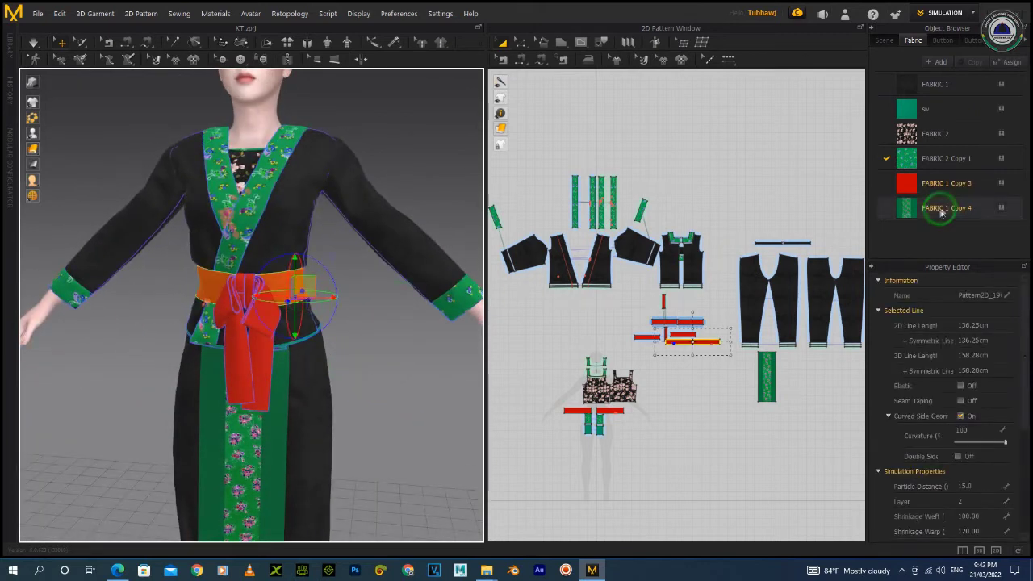
left_click(960, 183)
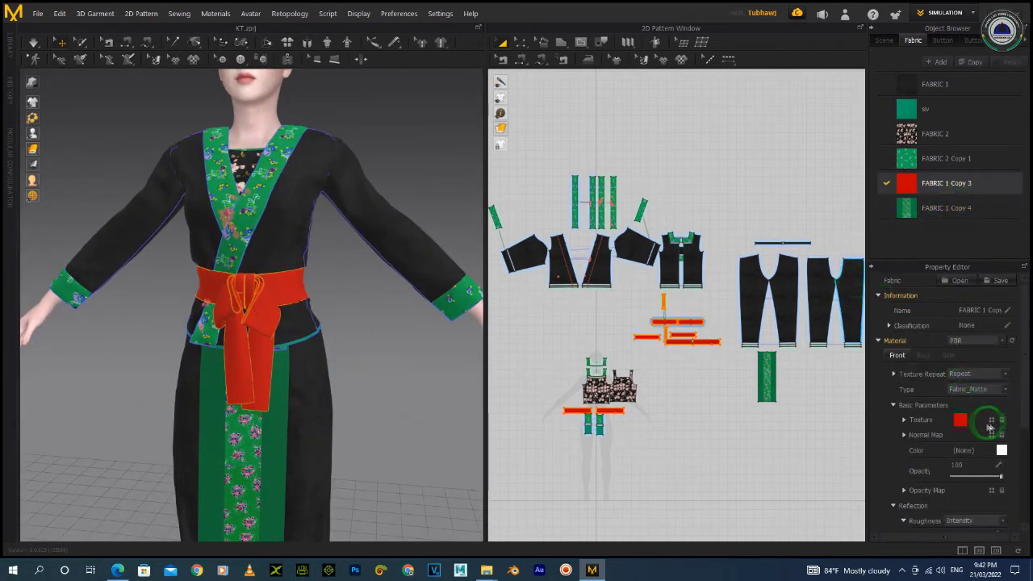
left_click(993, 422)
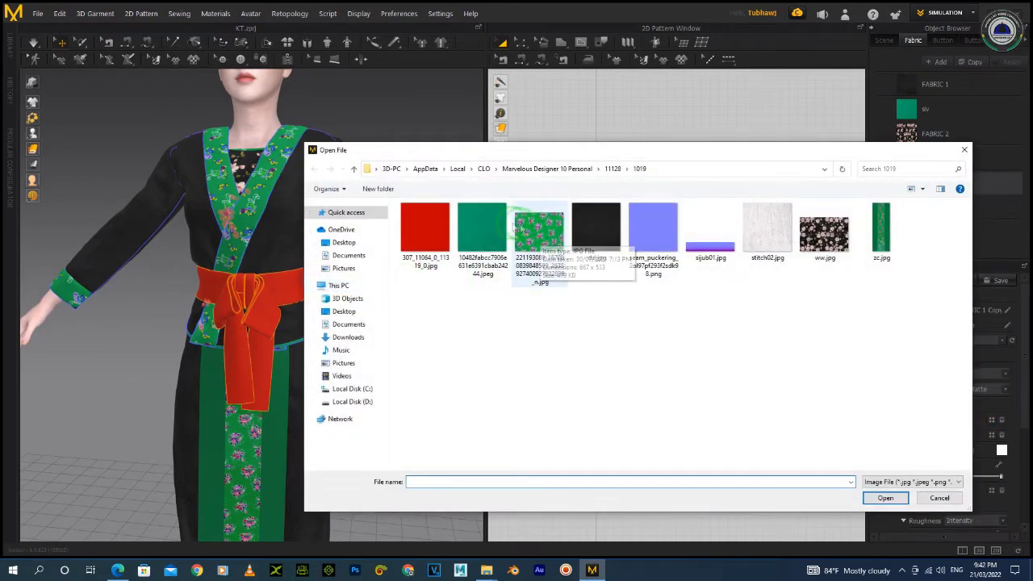
left_click(555, 248)
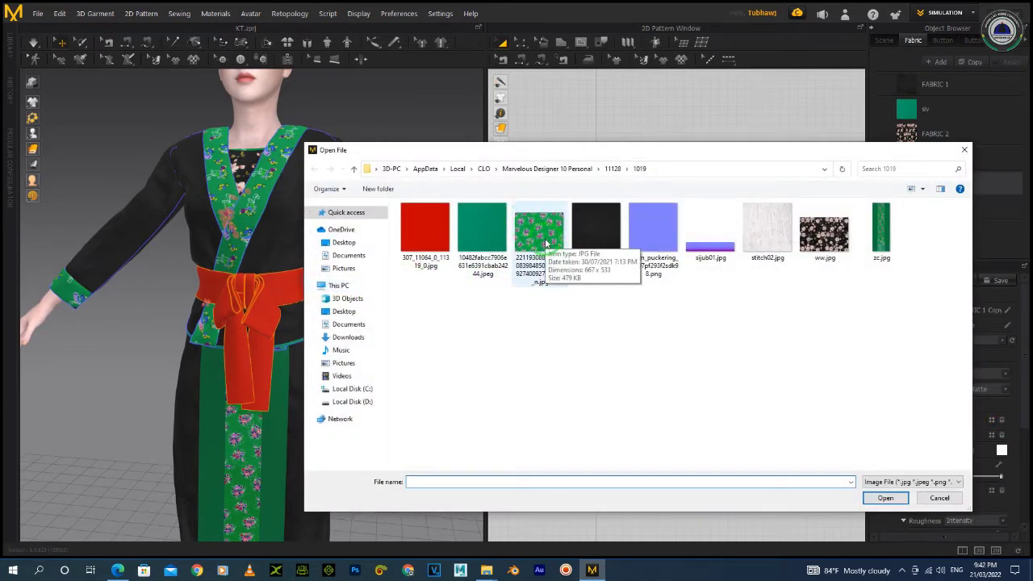
double_click(546, 244)
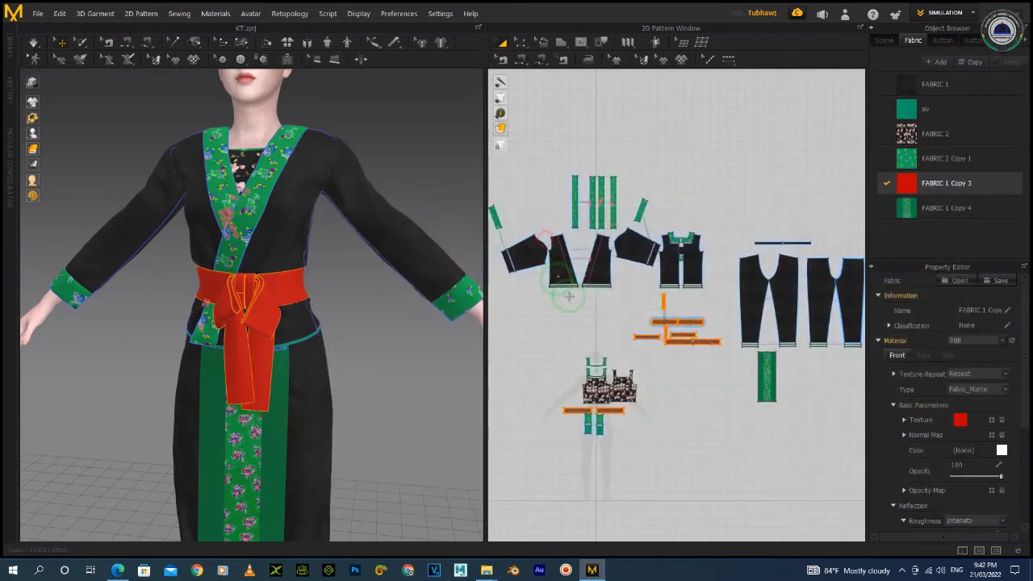
Step: Examine the floral textures on the collar band and waist sash, comparing FABRIC 1 Copy 3 with FABRIC 2 Copy 1
left_click(605, 315)
mouse_move(385, 352)
right_mouse_down()
mouse_move(266, 350)
mouse_move(376, 341)
right_mouse_up()
left_click(378, 332)
left_click(263, 212)
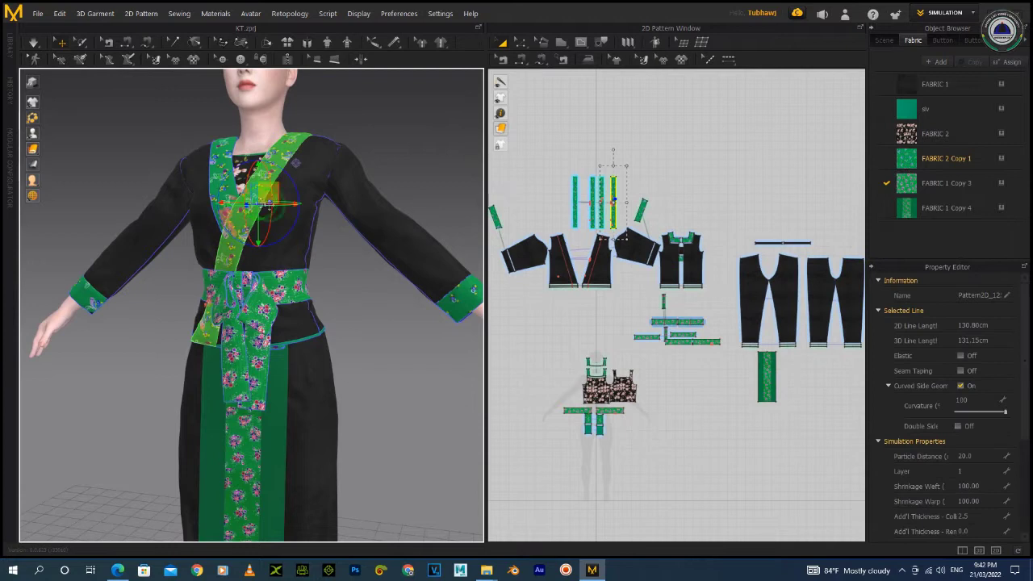
right_click_drag(260, 309, 306, 343)
left_click(361, 326)
right_click_drag(361, 326, 298, 329)
left_click(258, 287)
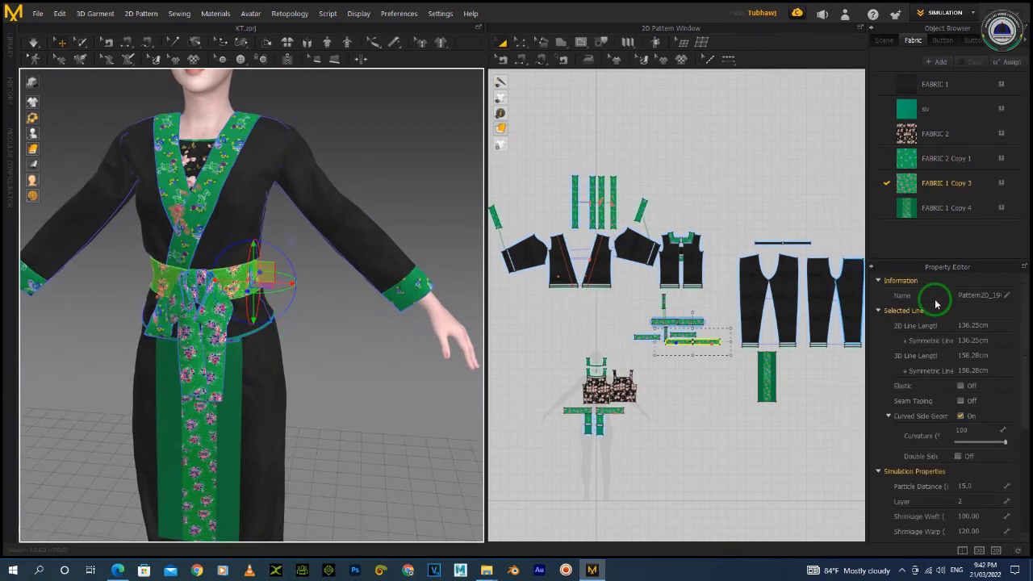
left_click(960, 163)
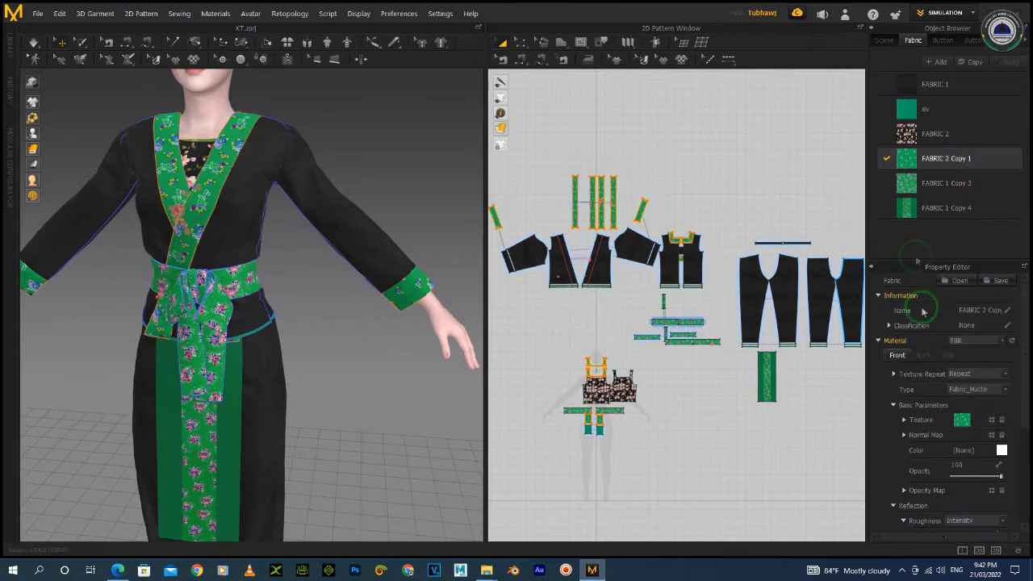
Step: Set the sash fabric FABRIC 1 Copy 3's texture to the Fabric1 folder's green floral image that matches the collar and cuffs
left_click(941, 181)
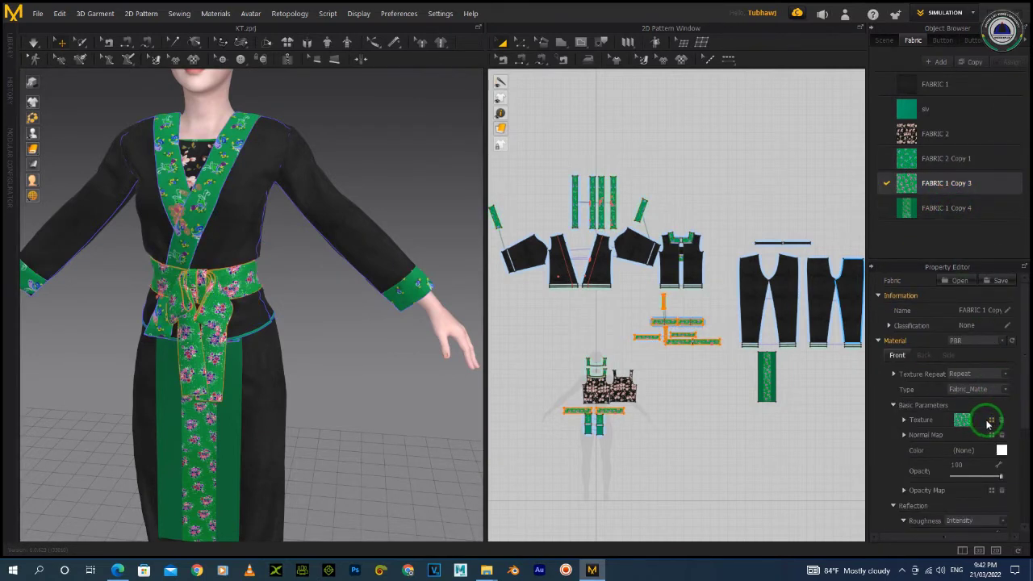
left_click(992, 421)
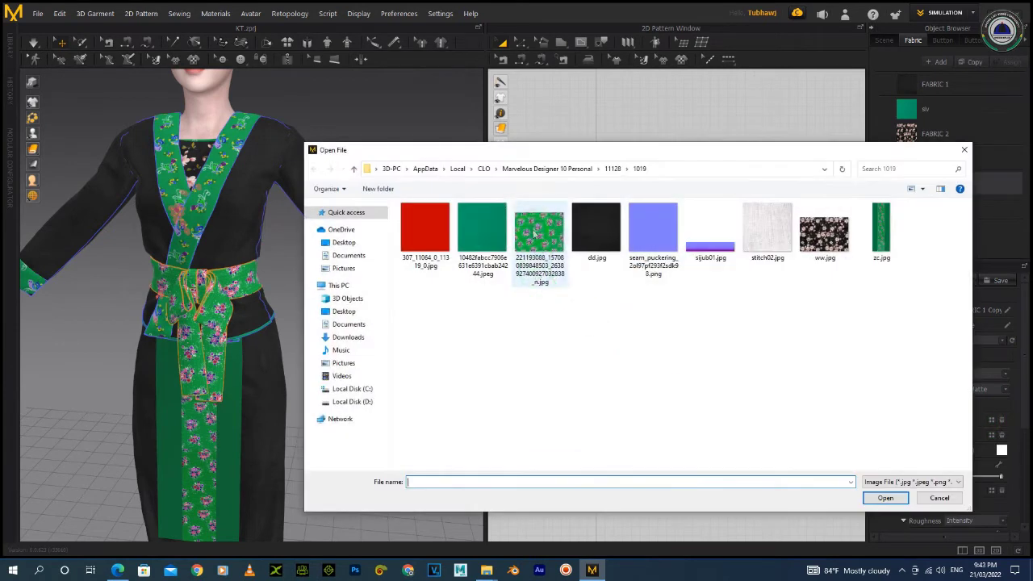
left_click(368, 404)
double_click(466, 231)
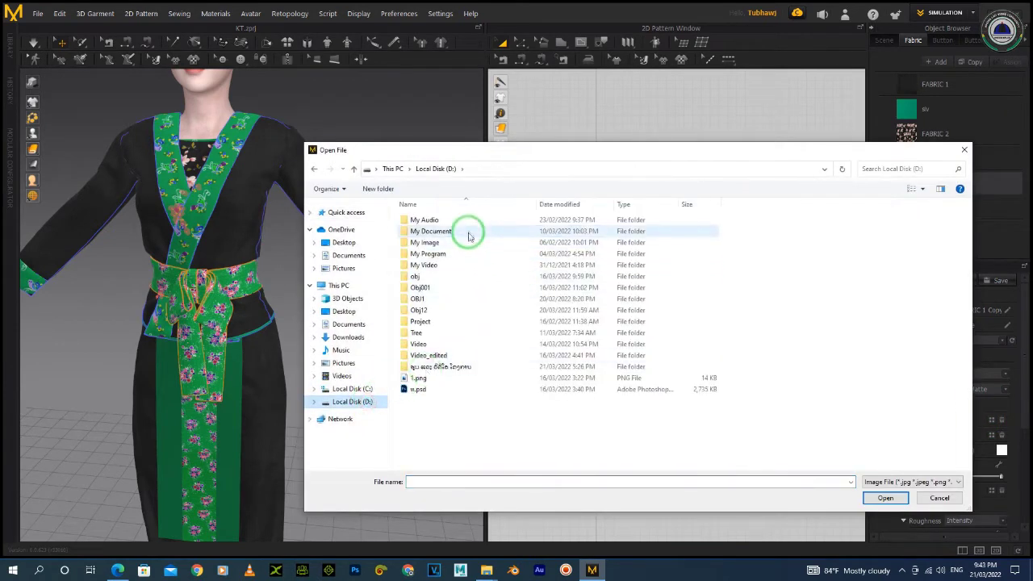
left_click(436, 291)
double_click(437, 289)
double_click(428, 253)
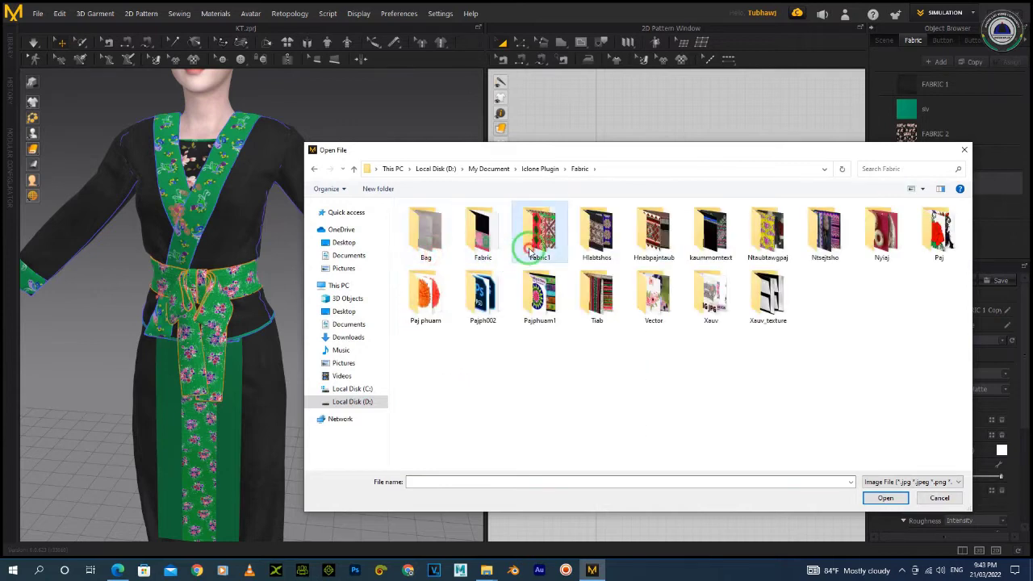
double_click(530, 252)
scroll(795, 368, "down", 5)
scroll(871, 347, "up", 3)
double_click(870, 319)
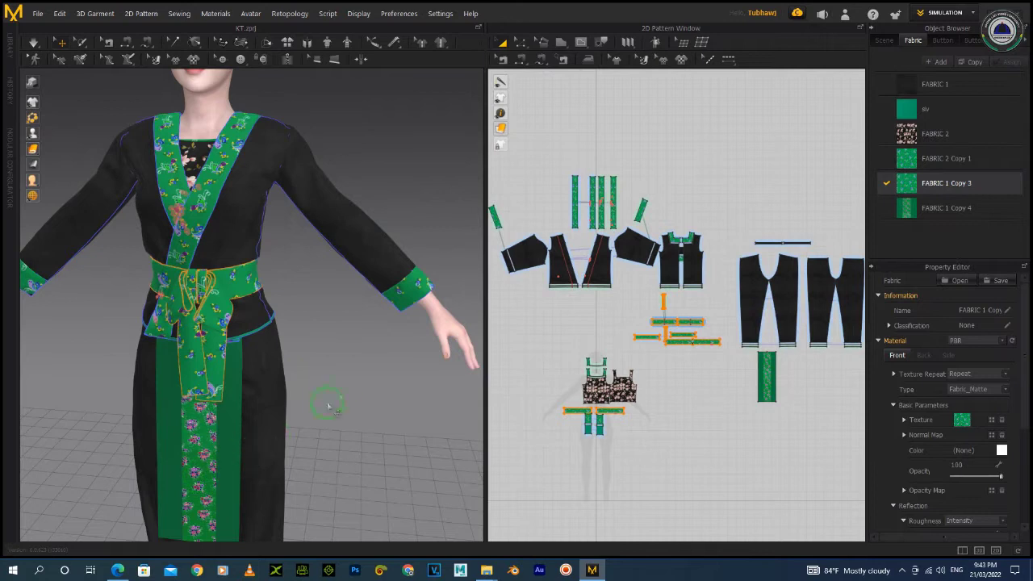
Step: Select the inner top's FABRIC 2 and browse for its texture image in D:\My Document\Iclone Plugin\Fabric\Ntaubtawgpaj
left_click(345, 384)
right_click_drag(346, 382, 306, 386)
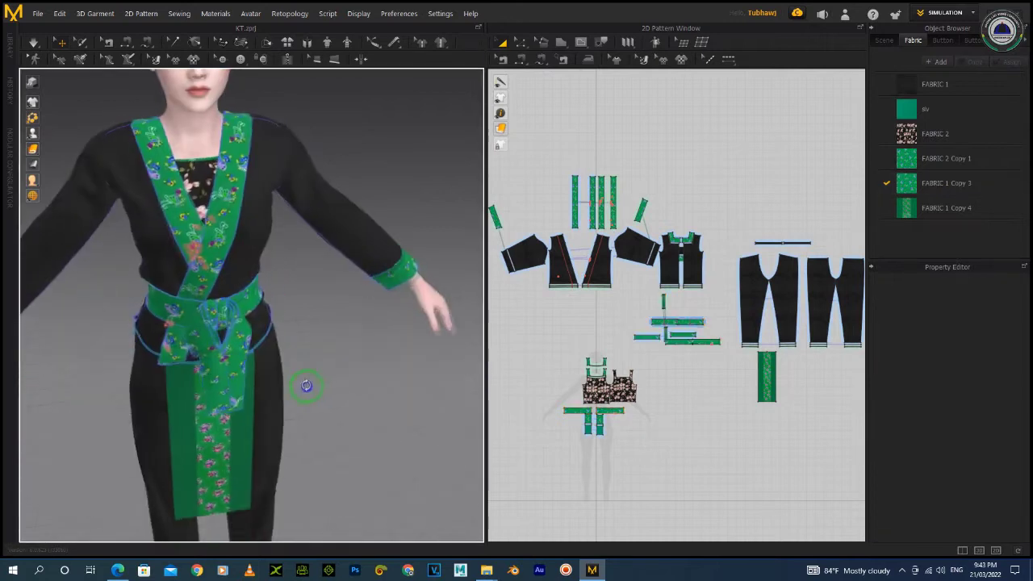
left_click(191, 188)
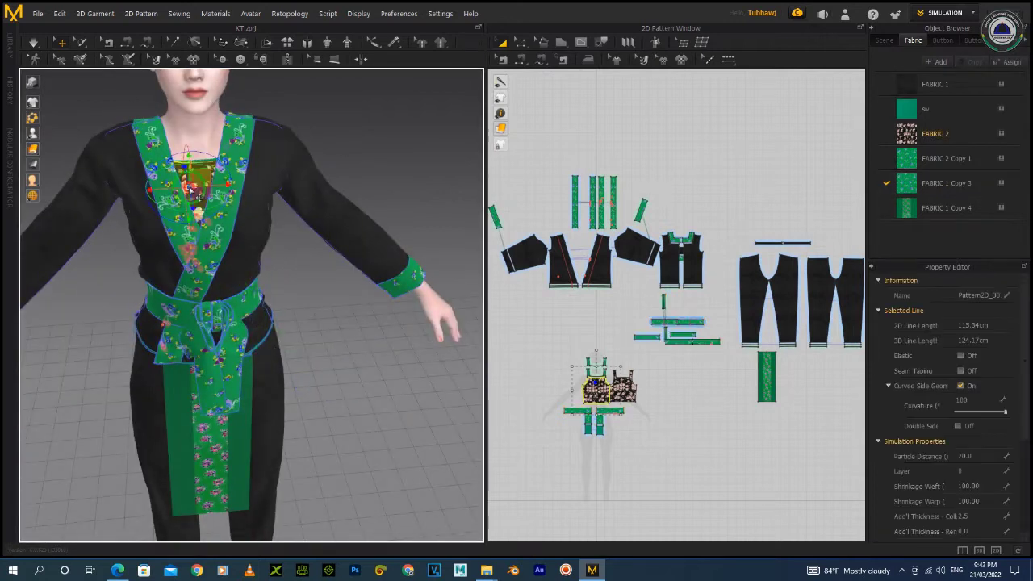
left_click(936, 133)
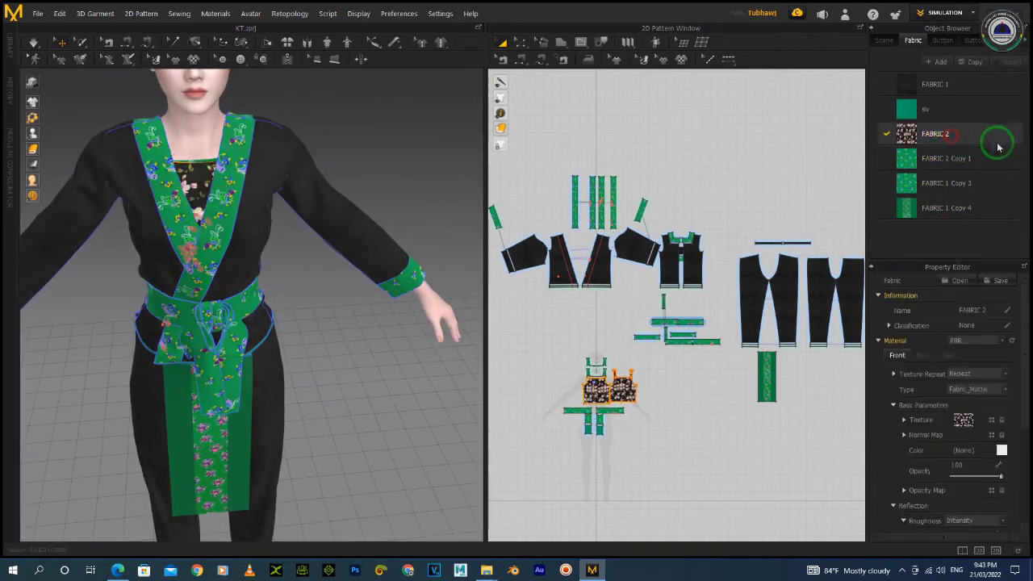
left_click(990, 417)
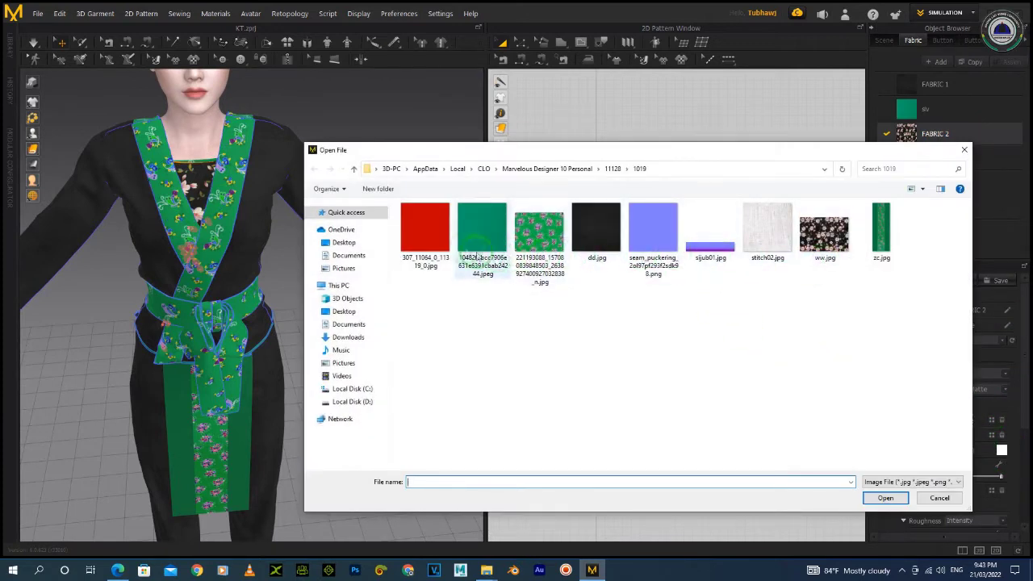
left_click(355, 401)
double_click(431, 231)
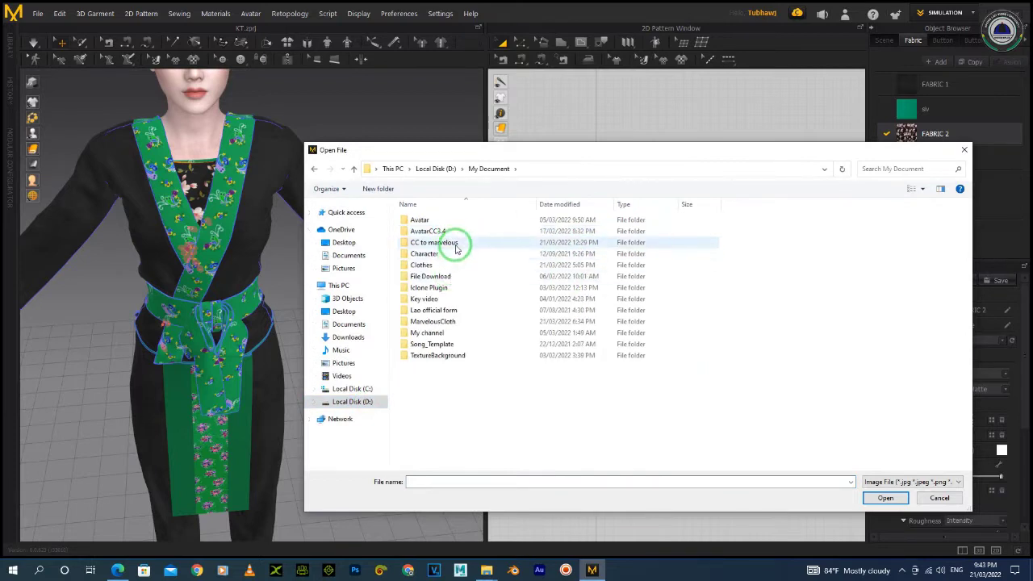
double_click(454, 288)
left_click(432, 254)
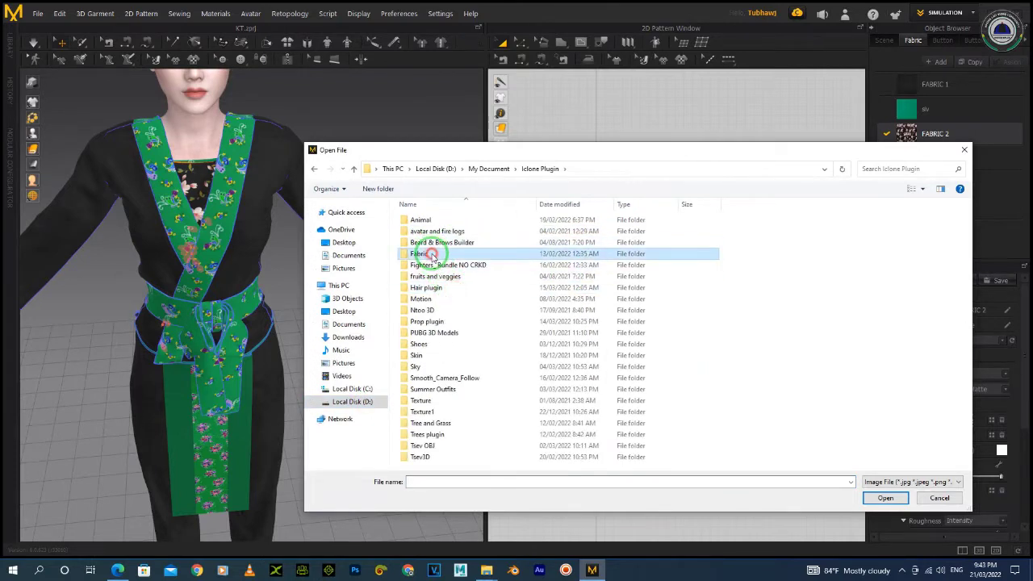
double_click(432, 254)
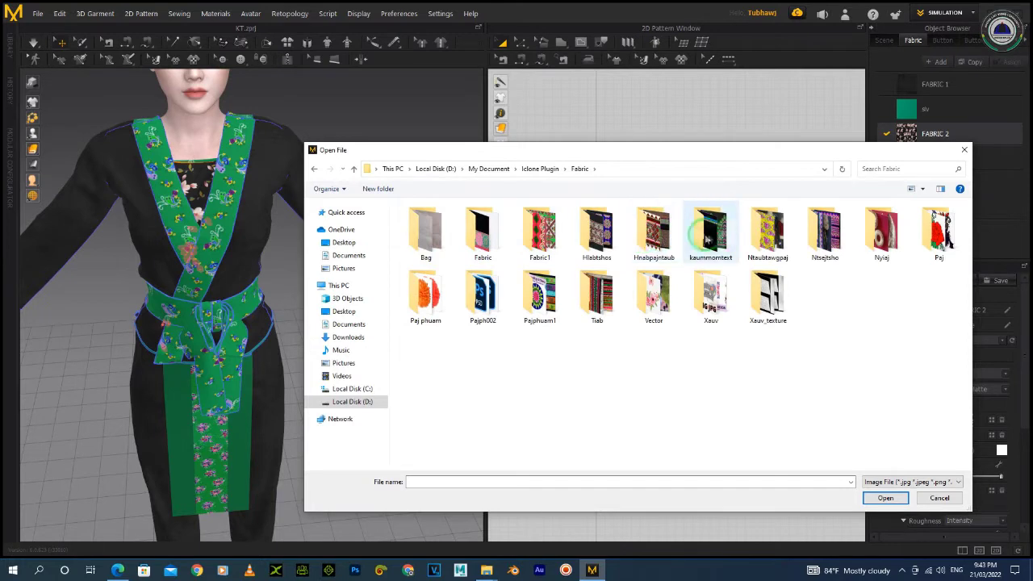
double_click(764, 234)
Step: Apply the light blue floral image to FABRIC 2 and replace it with the dark blue floral image from the same folder
left_click(761, 237)
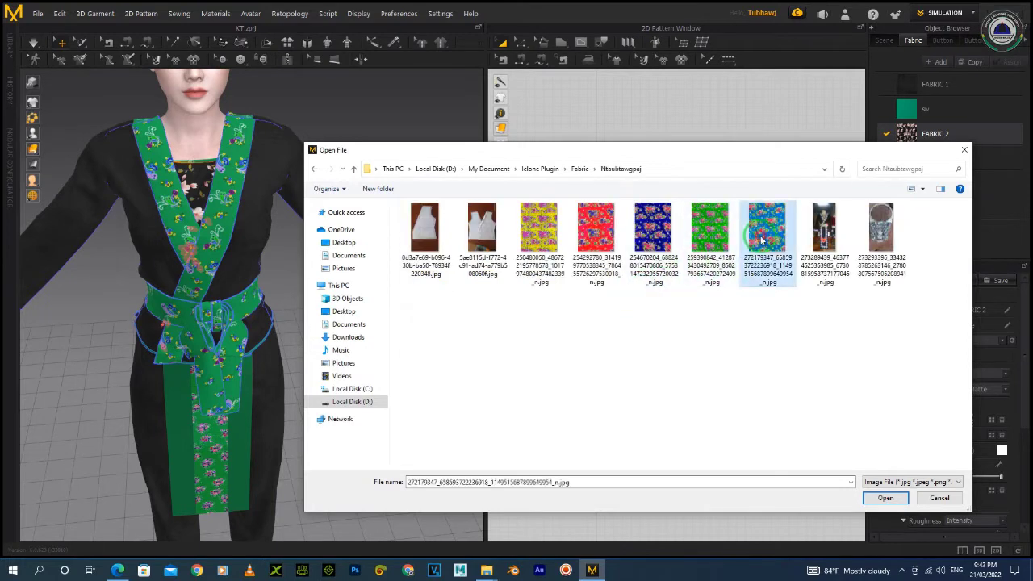
double_click(762, 238)
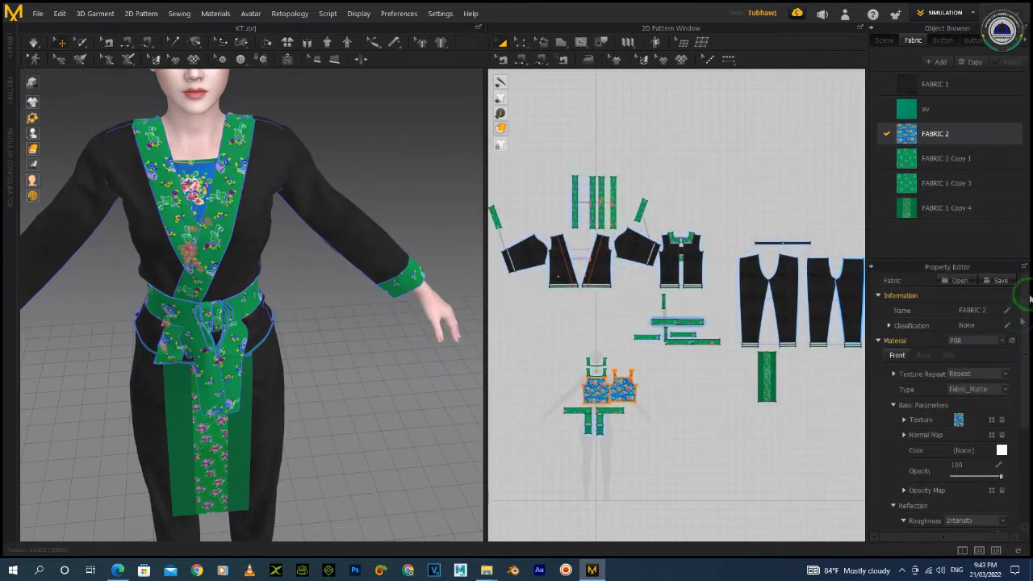
left_click(991, 421)
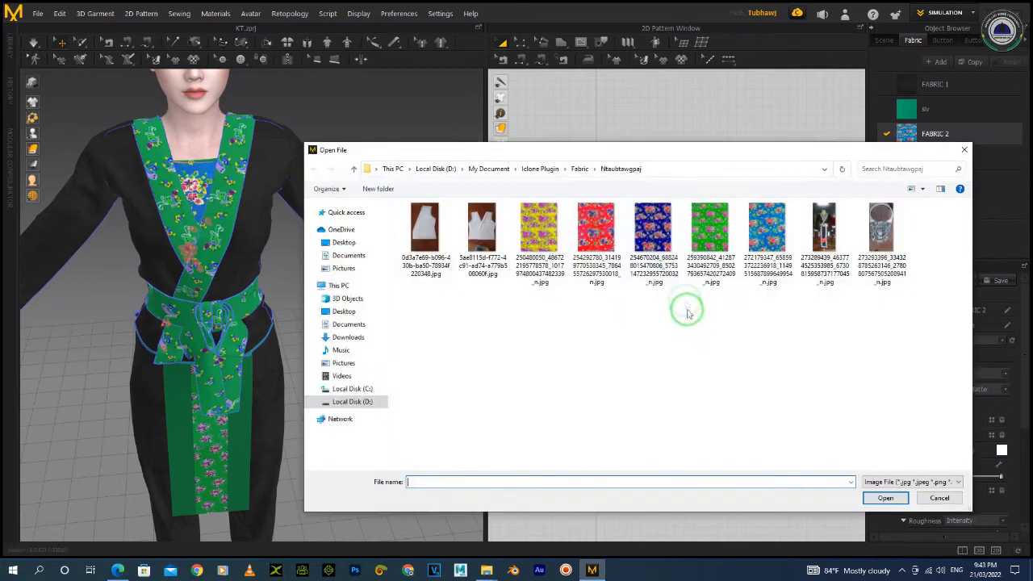
double_click(665, 242)
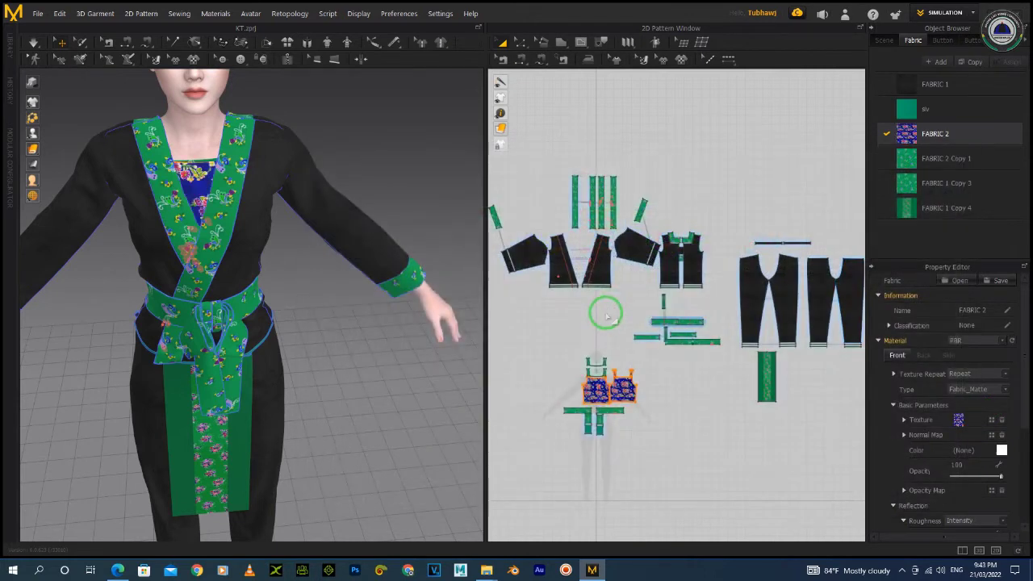
Step: Set the texture of the front apron panel's FABRIC 1 Copy 4 to z1.jpg from the Fabric folder
right_click_drag(231, 261, 260, 218)
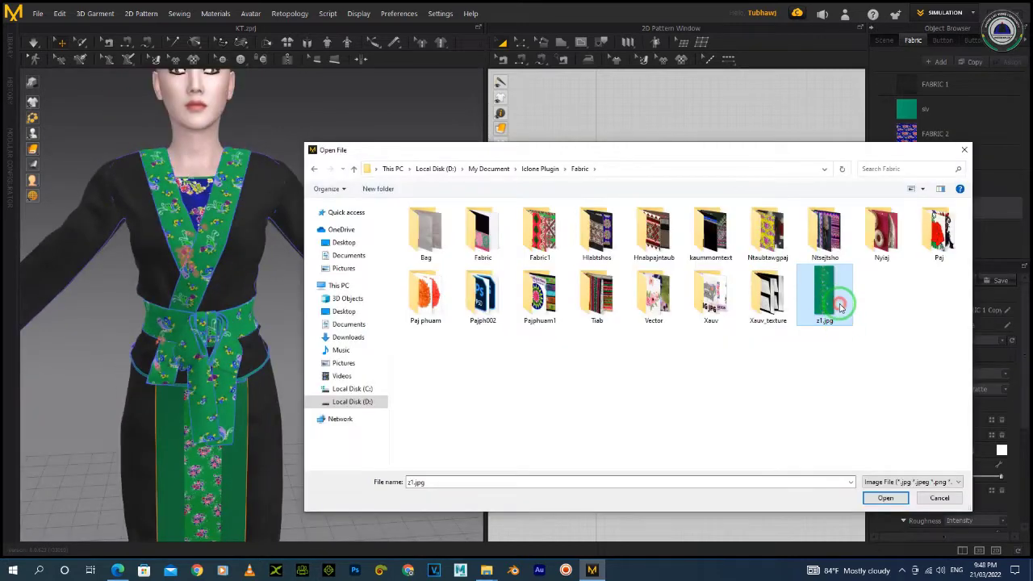
double_click(839, 307)
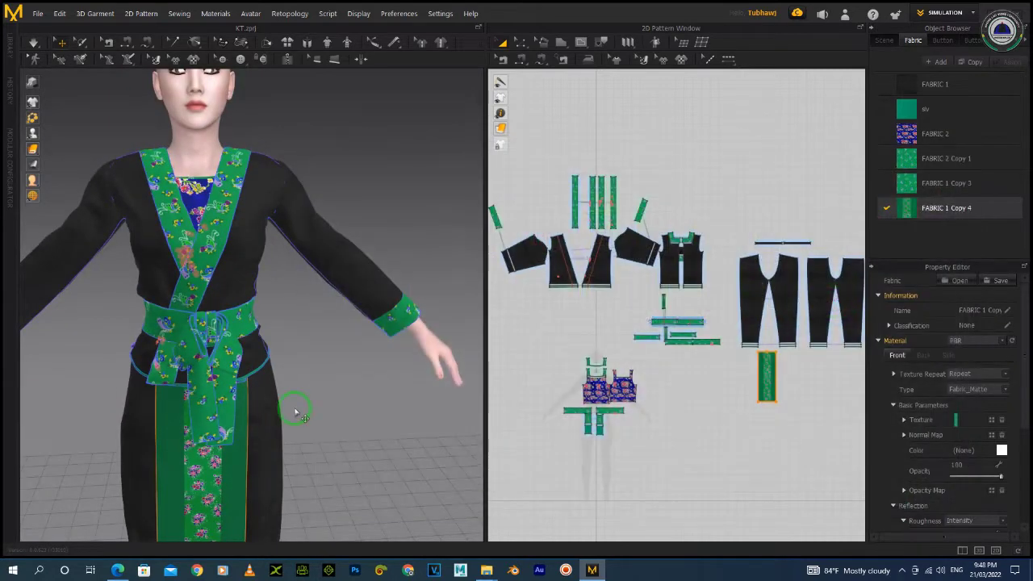
right_click_drag(393, 410, 297, 379)
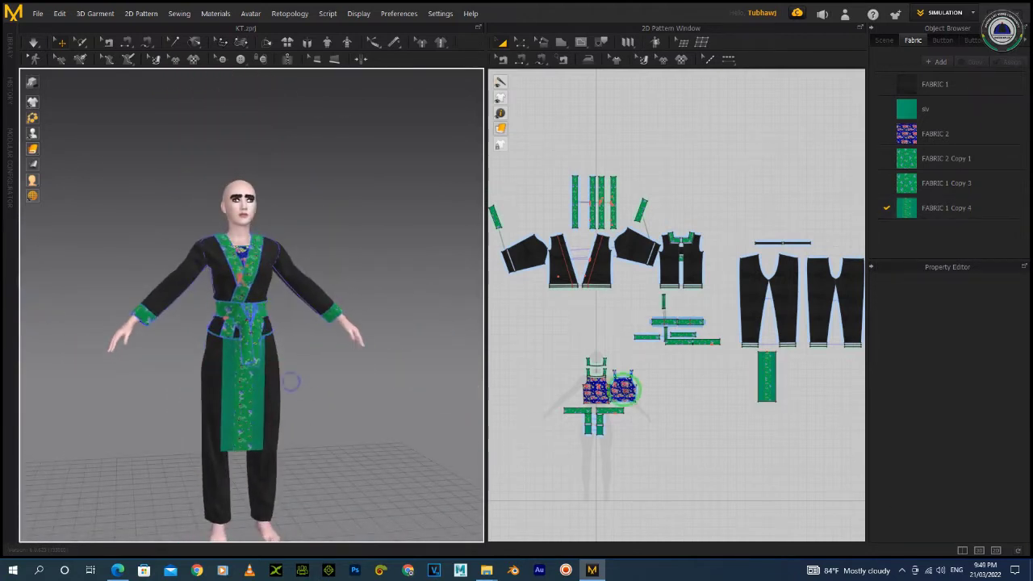
scroll(767, 356, "up", 5)
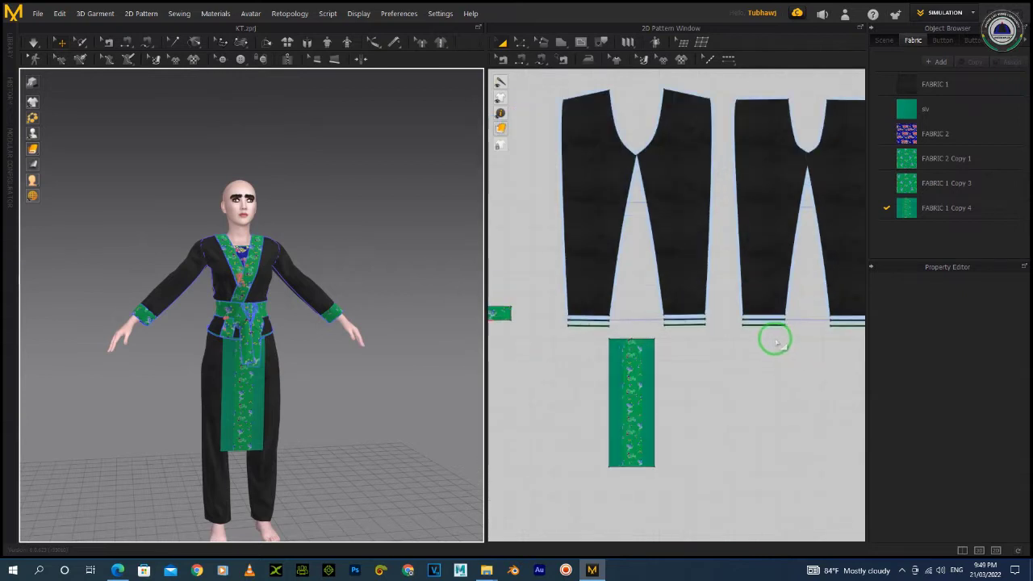
mouse_move(355, 394)
right_mouse_down()
mouse_move(342, 392)
mouse_move(355, 389)
right_mouse_up()
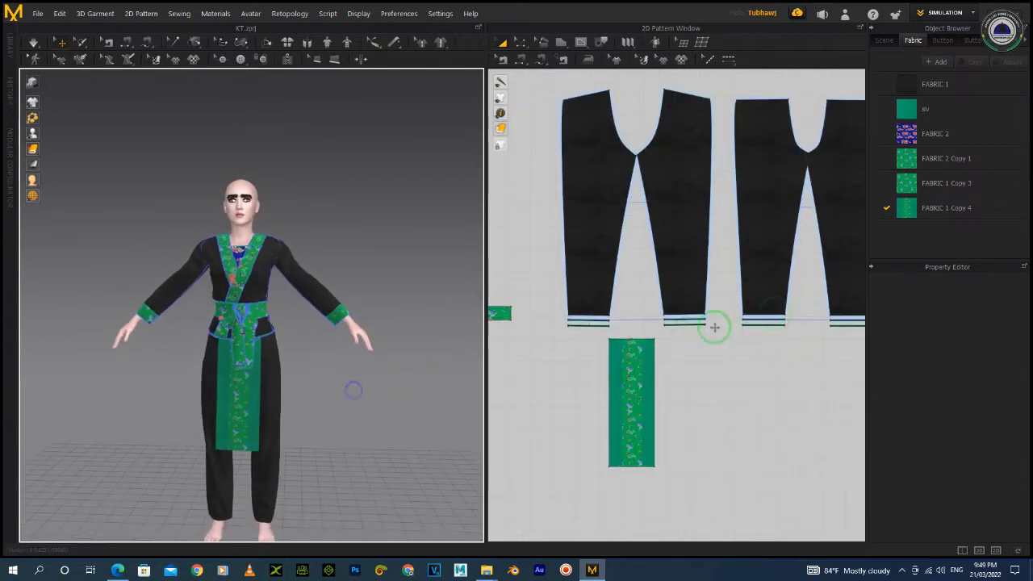
Step: Select the two narrow hem bands below one leg of the front trouser pattern
scroll(715, 325, "down", 3)
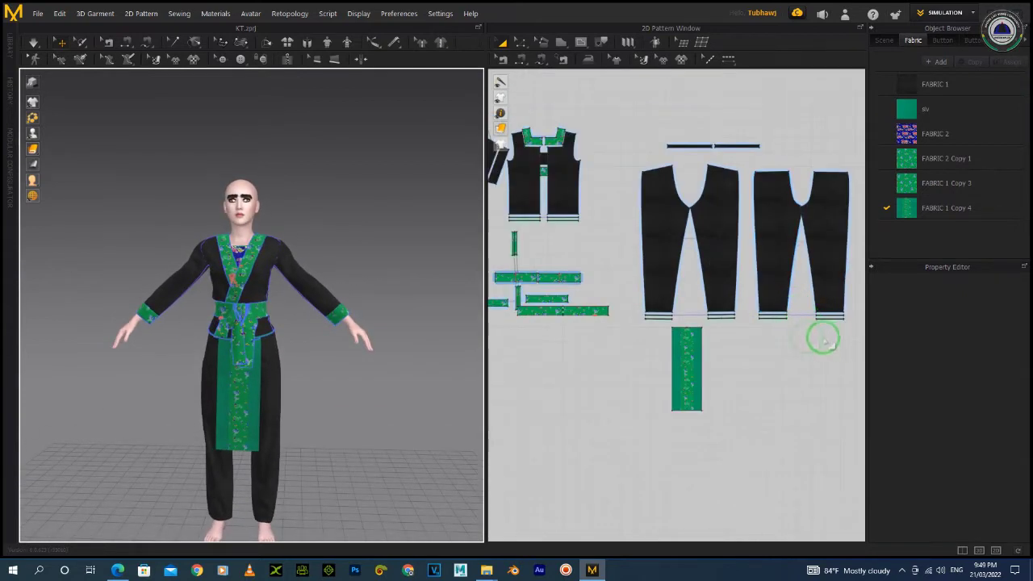
scroll(738, 334, "up", 3)
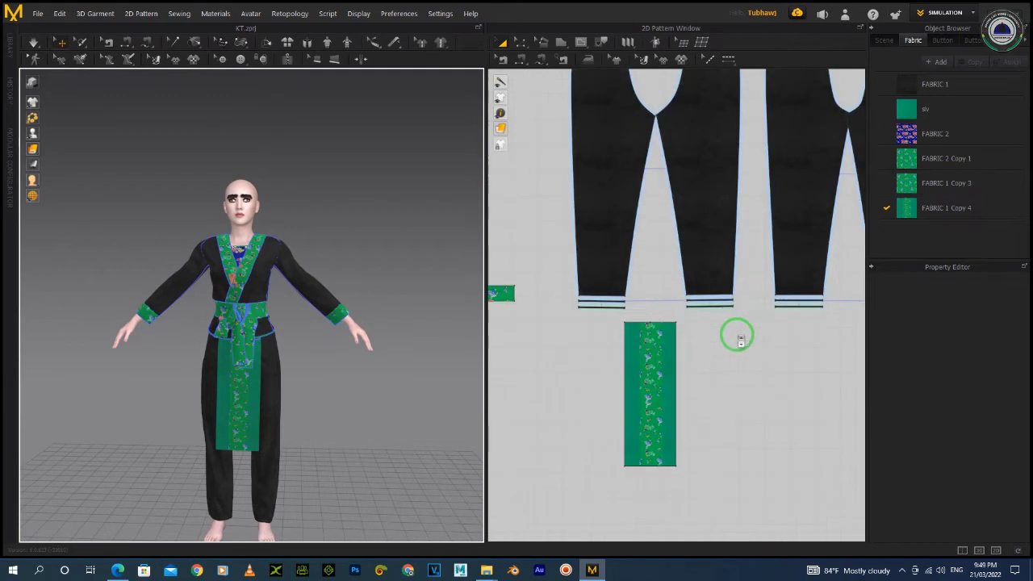
left_click(597, 308)
left_click(605, 300, "shift")
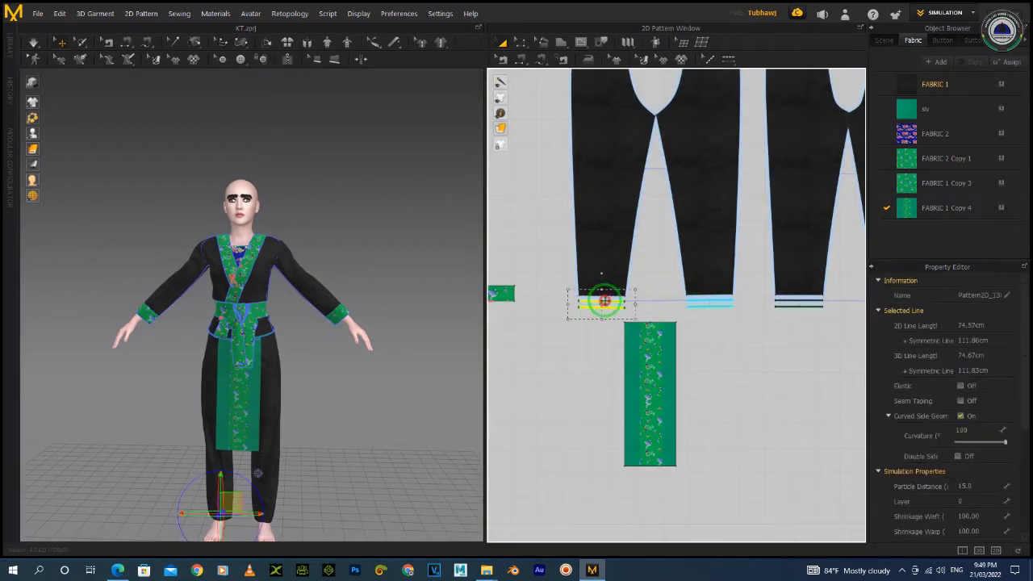
mouse_move(261, 418)
right_mouse_down()
mouse_move(537, 412)
mouse_move(250, 416)
right_mouse_up()
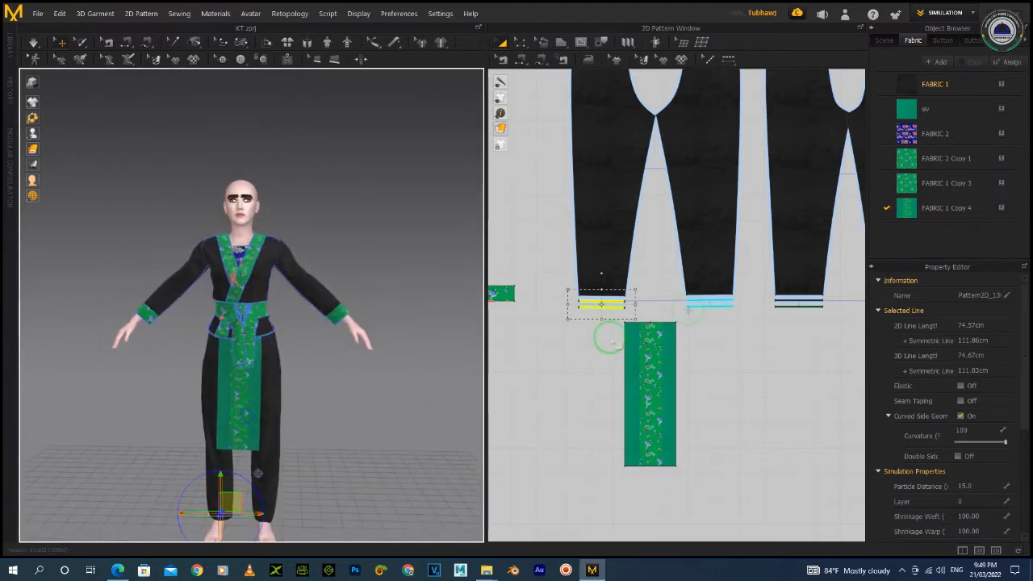
scroll(715, 288, "down", 3)
scroll(742, 279, "up", 5)
scroll(681, 238, "down", 2)
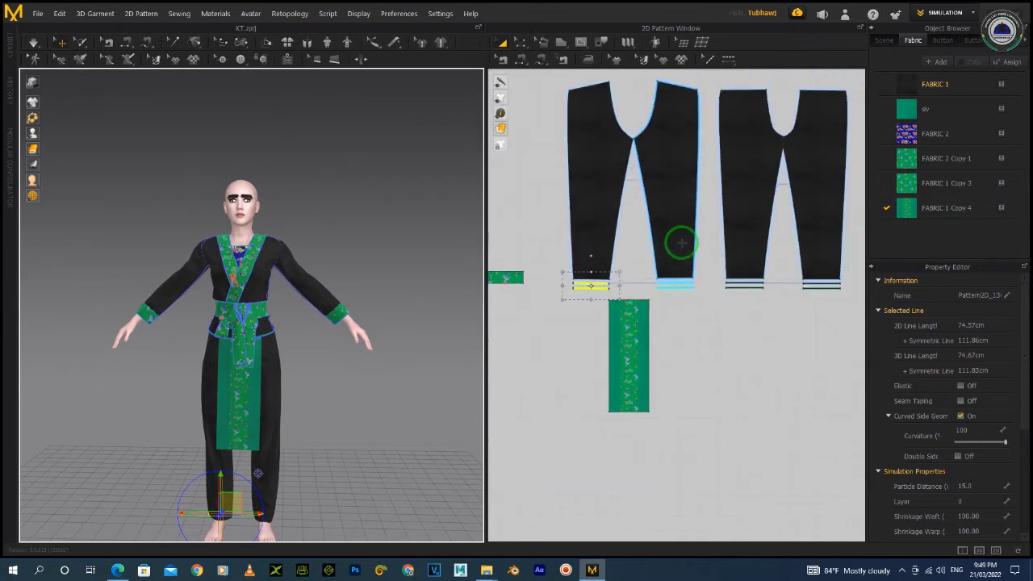
left_click(611, 254)
scroll(611, 258, "up", 3)
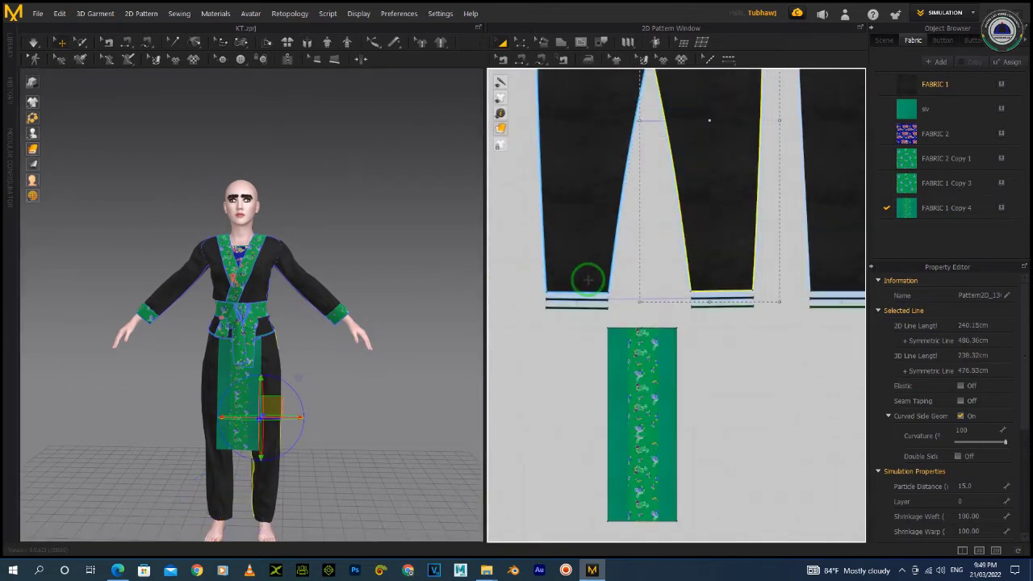
left_click(610, 309)
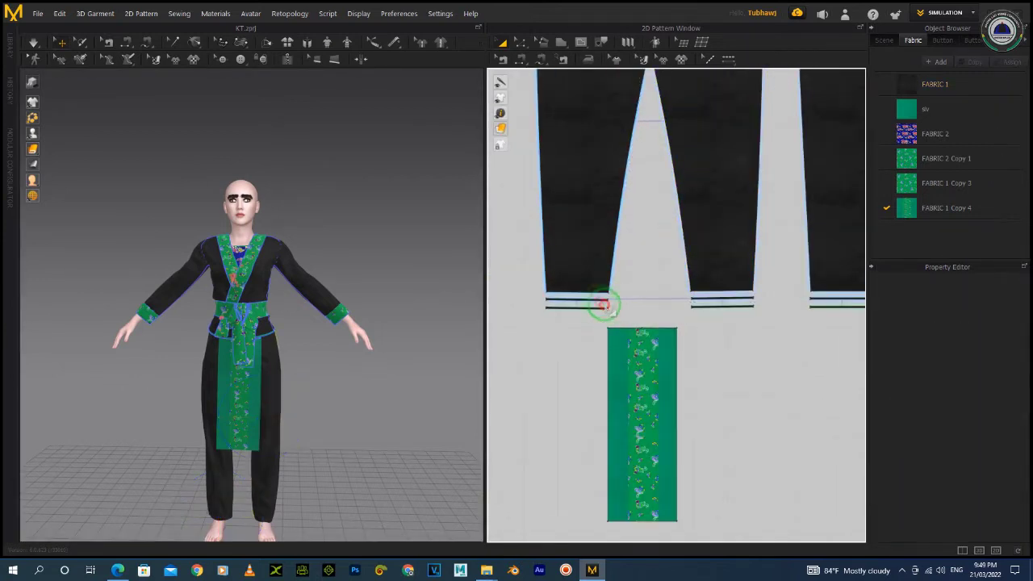
left_click_drag(520, 271, 516, 261)
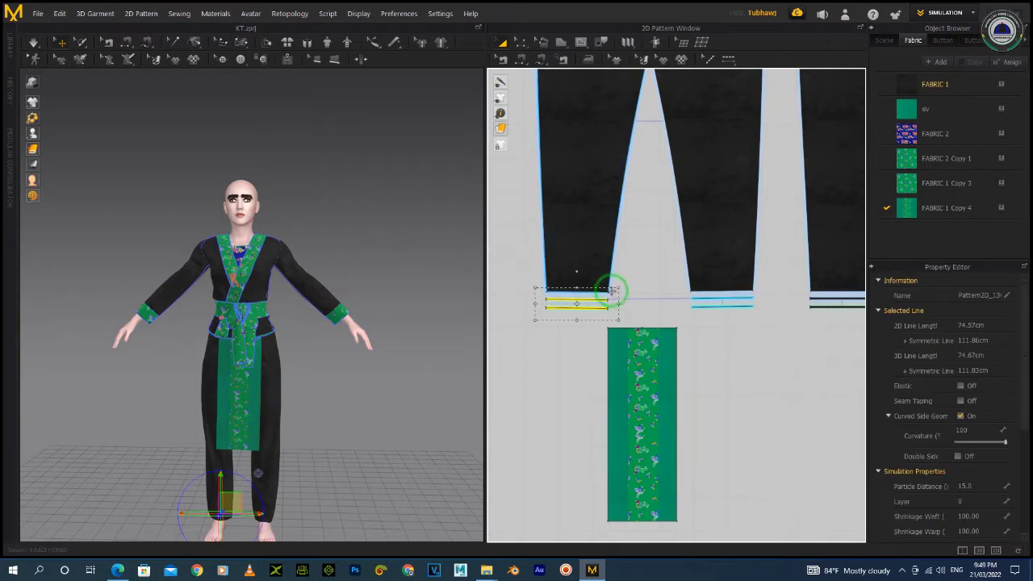
Step: Select the same front trouser leg pattern together with its two hem bands
scroll(624, 296, "down", 1)
scroll(624, 295, "down", 3)
left_click_drag(572, 137, 620, 298)
scroll(614, 291, "up", 2)
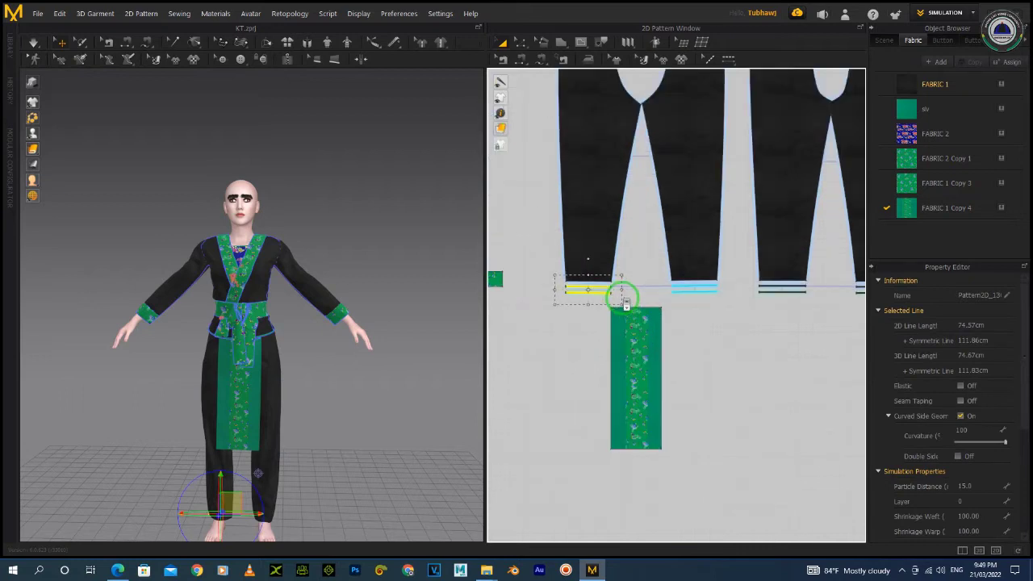
scroll(622, 276, "down", 1)
left_click_drag(568, 106, 637, 288)
scroll(622, 287, "up", 2)
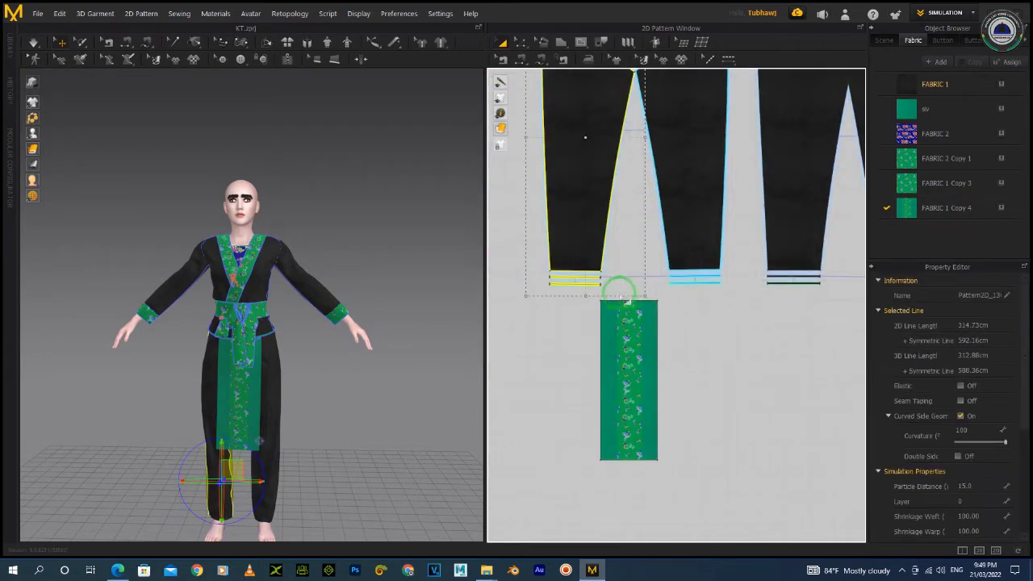
Step: Try to shift the outer and inner hem corners of the front trouser leg slightly with point editing
scroll(574, 289, "up", 2)
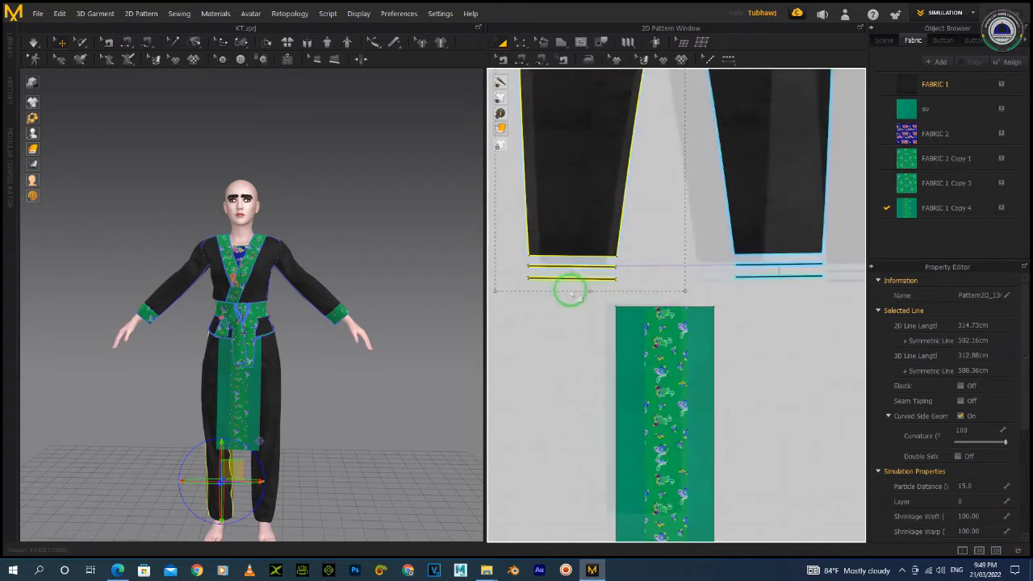
scroll(526, 280, "up", 2)
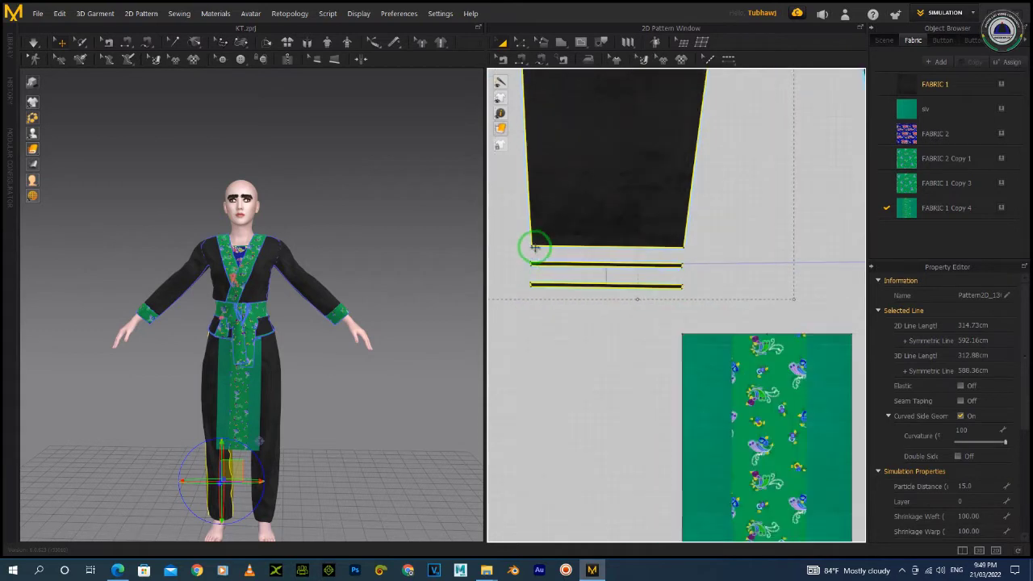
scroll(534, 247, "up", 2)
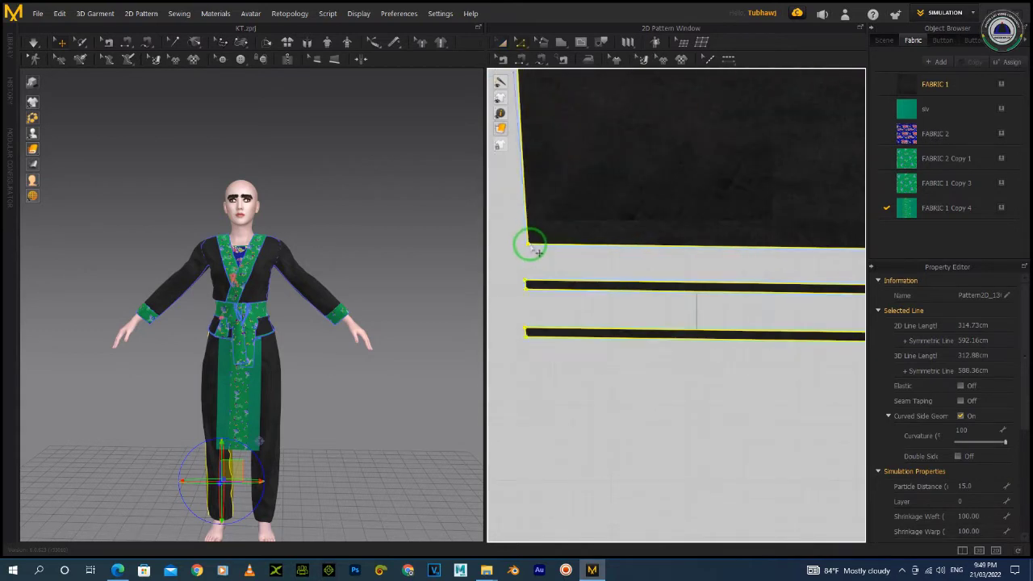
left_click_drag(529, 243, 533, 243)
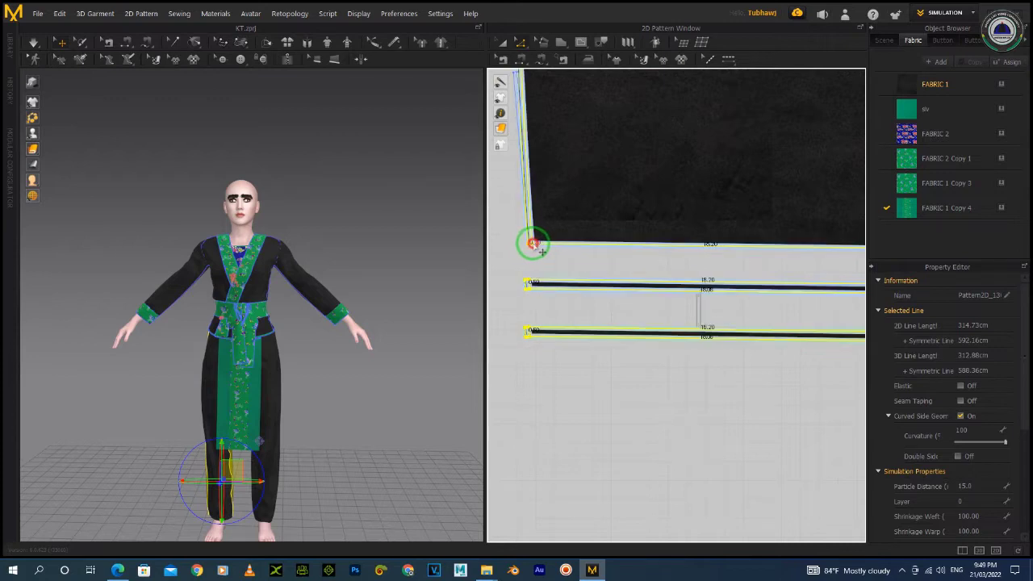
scroll(594, 288, "down", 5)
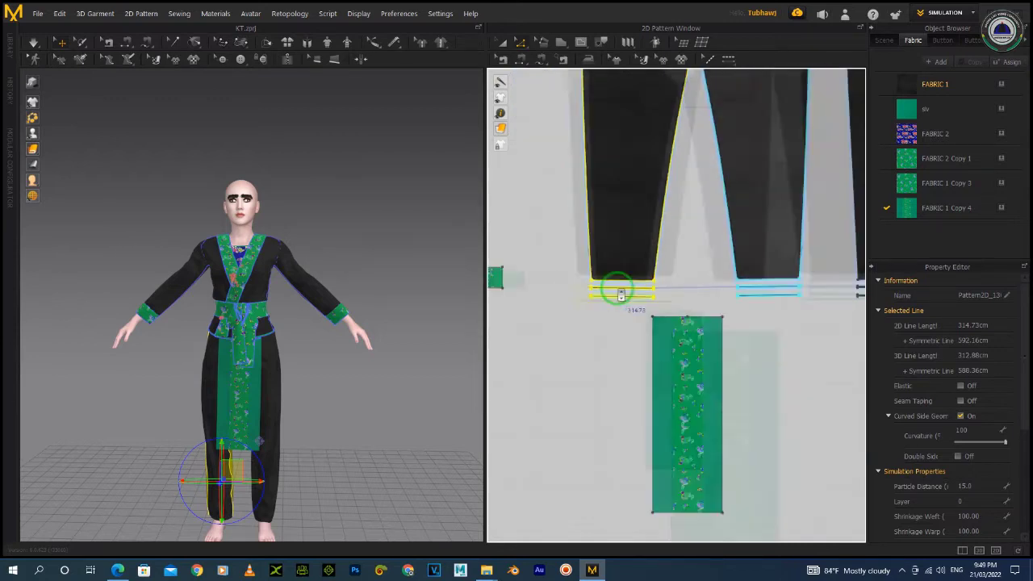
scroll(643, 289, "up", 1)
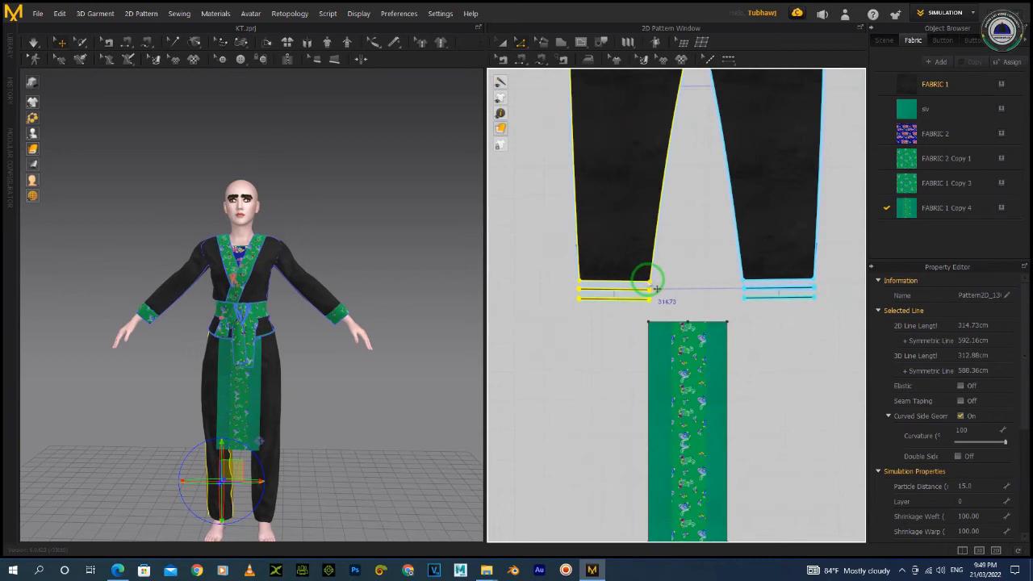
left_click_drag(648, 281, 654, 288)
scroll(673, 296, "down", 5)
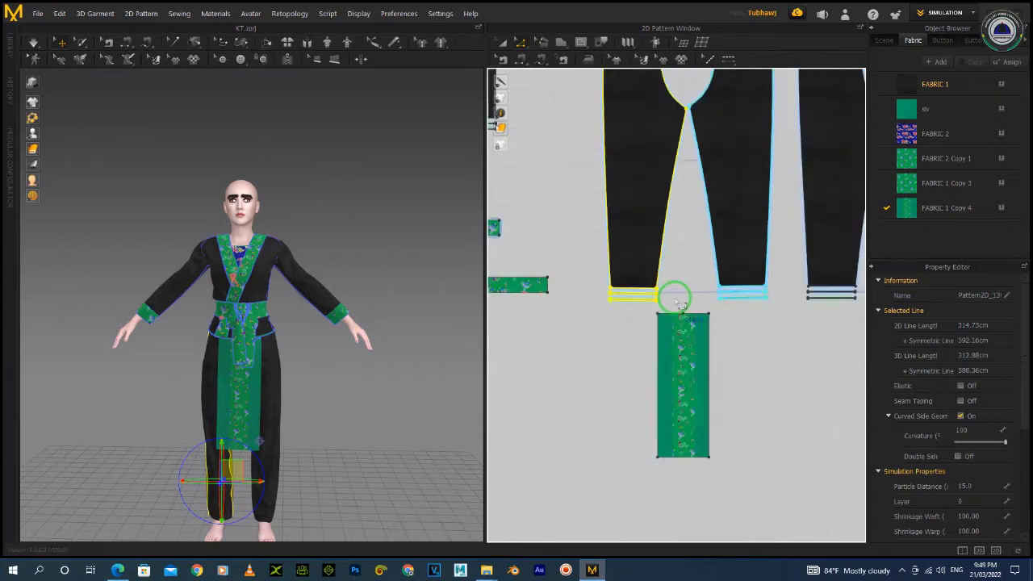
scroll(789, 283, "up", 4)
scroll(694, 284, "up", 3)
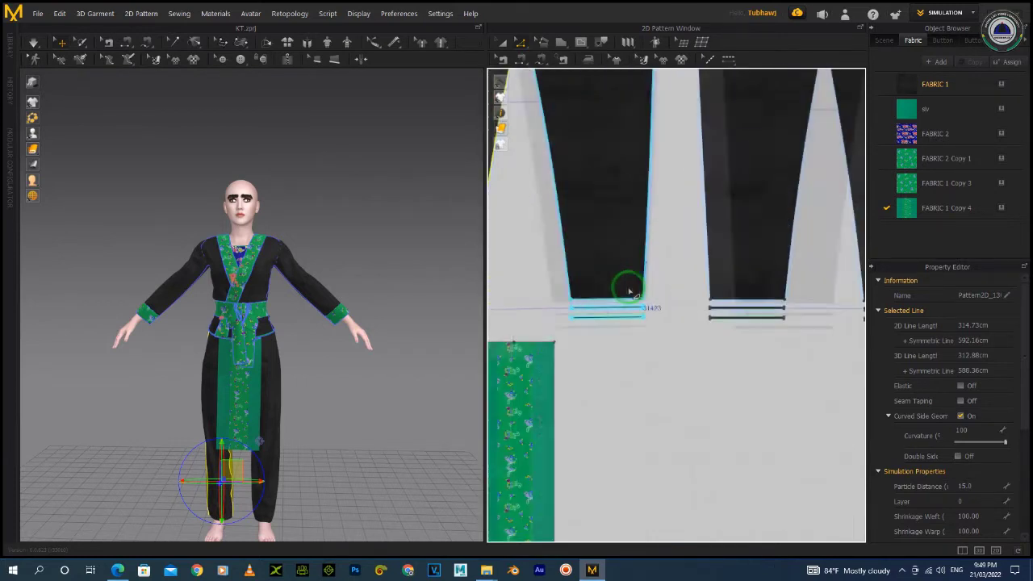
scroll(572, 295, "down", 4)
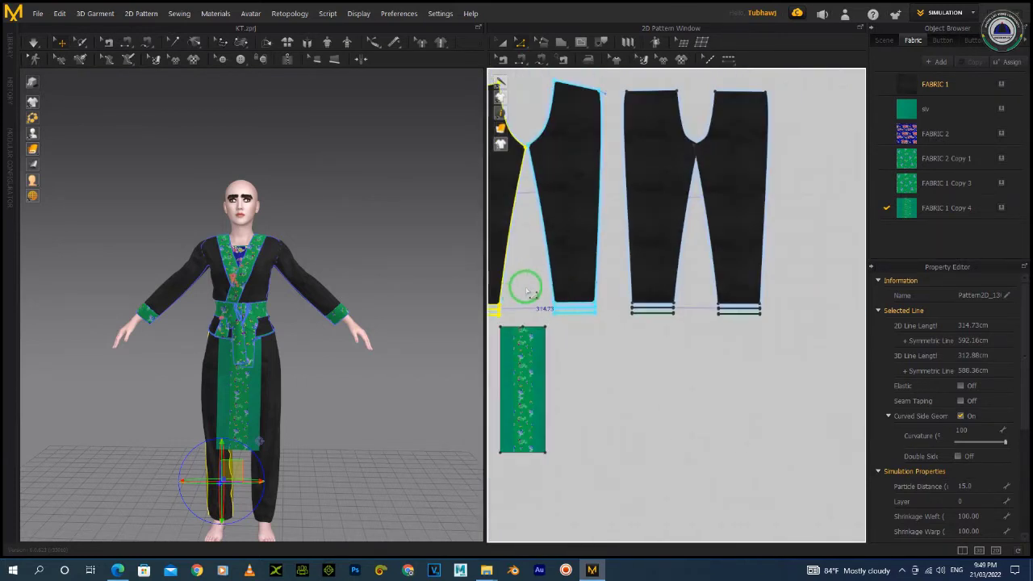
scroll(549, 287, "up", 4)
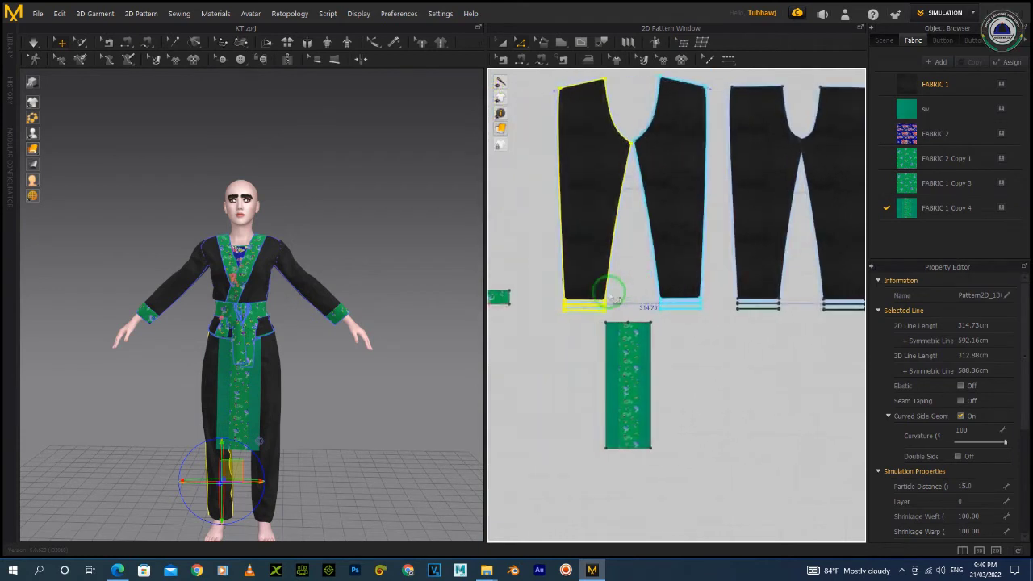
Step: Select the front trouser leg's hem edge with both hem bands and narrow the hem slightly
left_click_drag(616, 301, 614, 300)
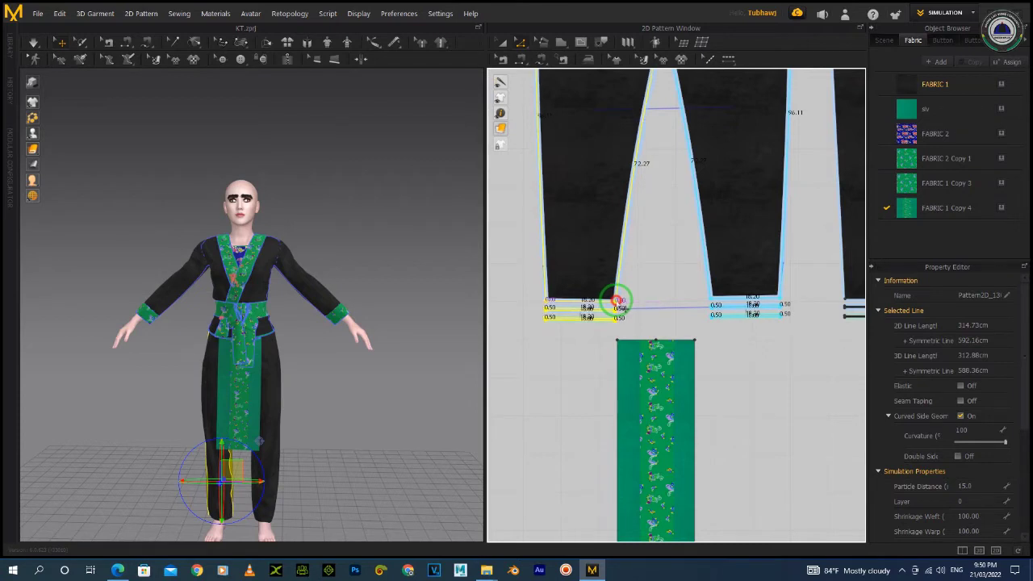
left_click(615, 302)
left_click_drag(630, 325, 549, 299)
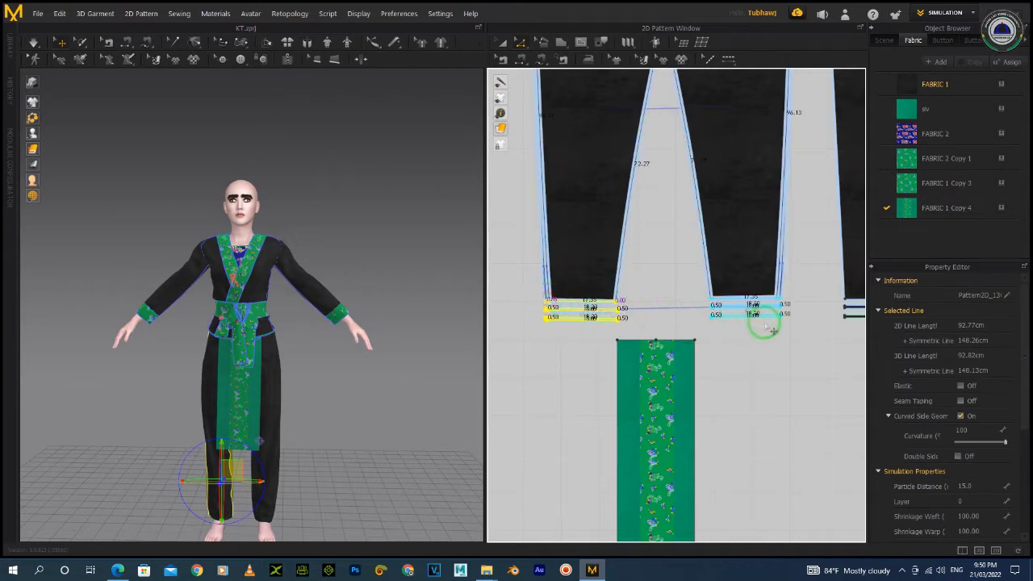
Step: Select the hem edge and the two hem bands of the back trouser leg pattern
scroll(792, 325, "down", 3)
scroll(824, 330, "up", 3)
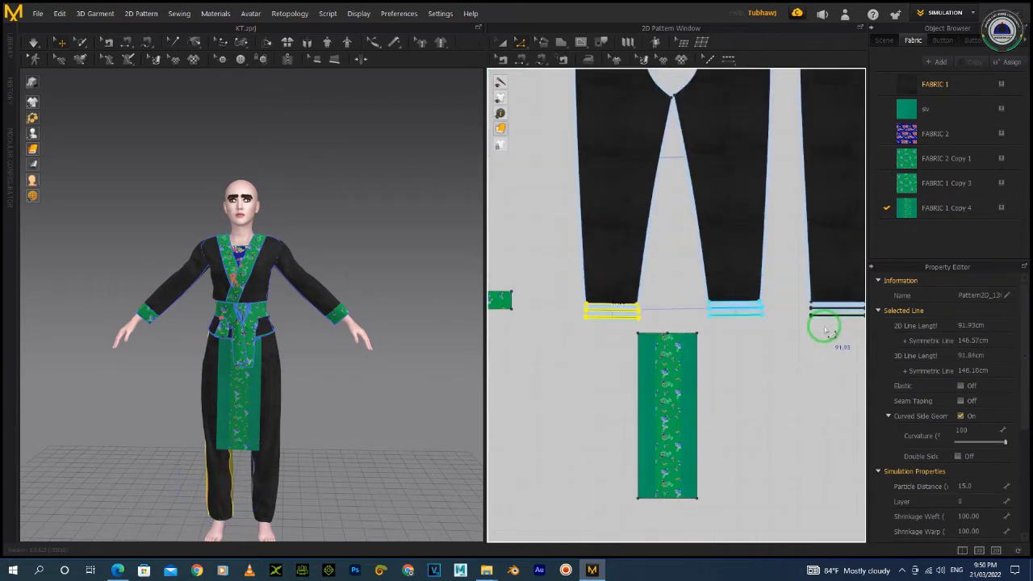
middle_click_drag(814, 328, 615, 327)
left_click_drag(697, 352, 558, 260)
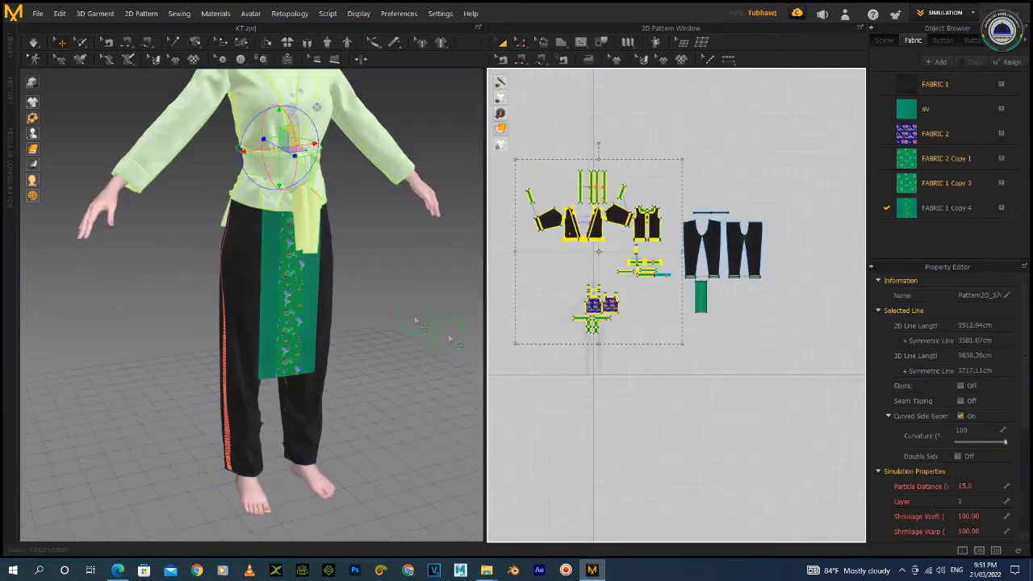
Step: Simulate the trousers with the upper garments frozen, and inspect the drape from the side, front and back
right_click_drag(301, 266, 410, 252)
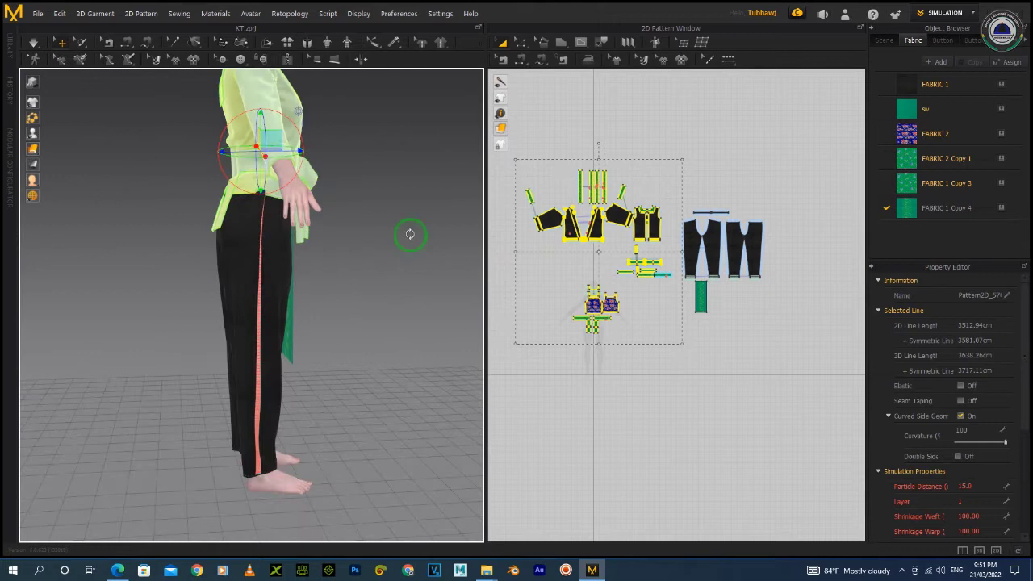
key("space")
right_click_drag(387, 268, 258, 303)
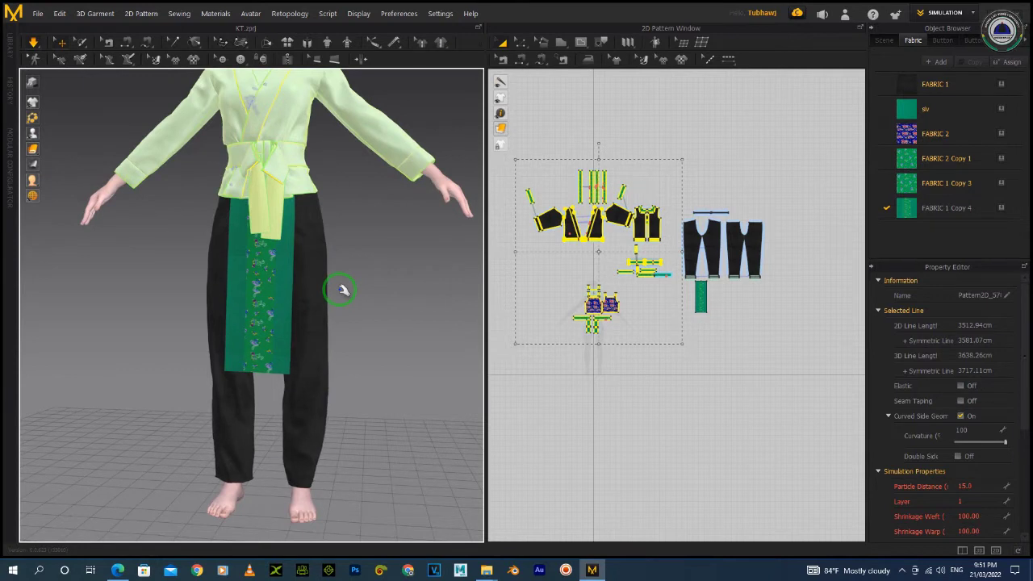
right_click_drag(286, 359, 240, 347)
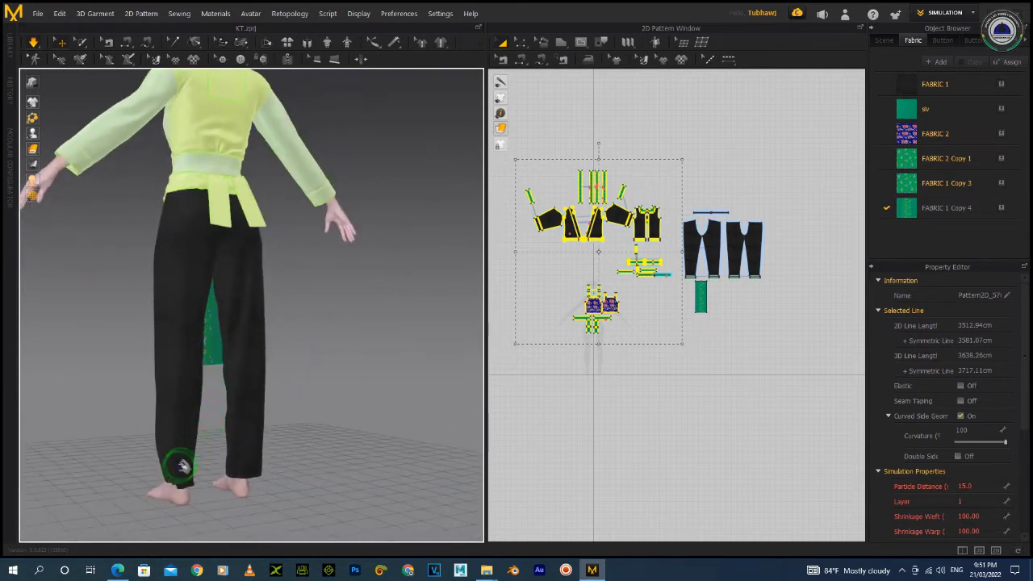
Step: Pull the hems of both trouser legs on the avatar during the simulation to settle their drape
left_click(163, 482)
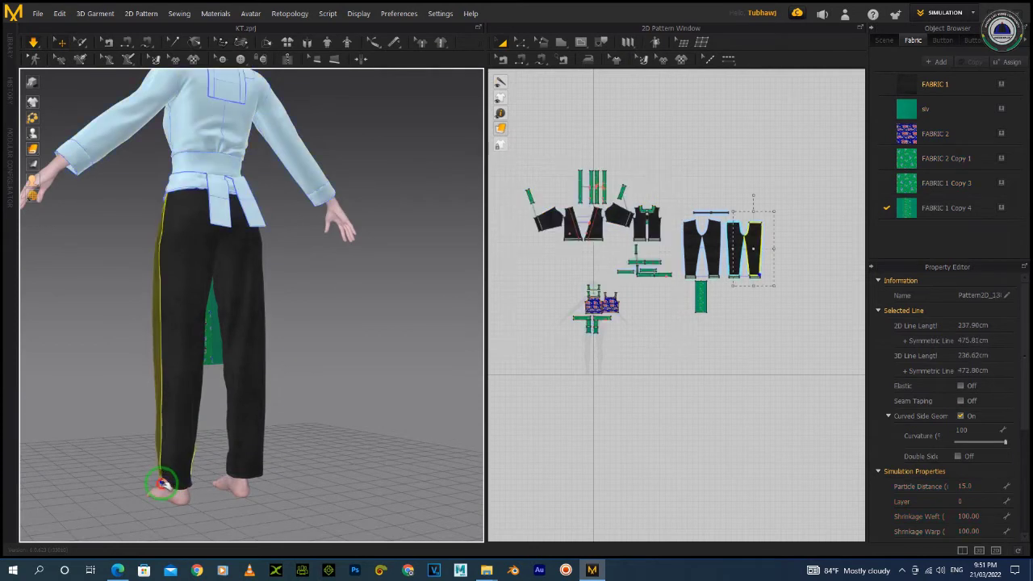
right_click_drag(134, 440, 339, 439)
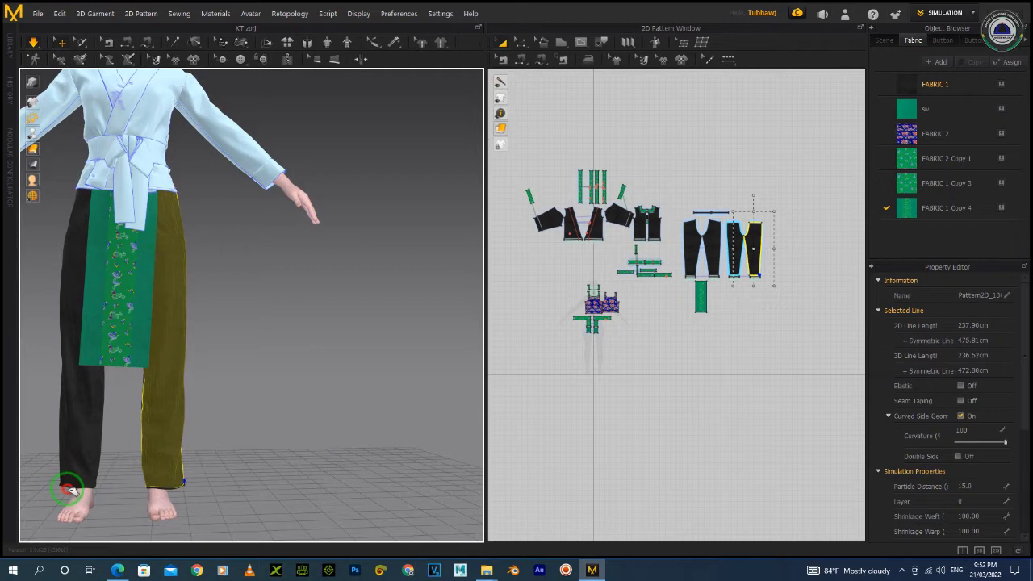
left_click(71, 490)
right_click_drag(235, 394, 293, 384)
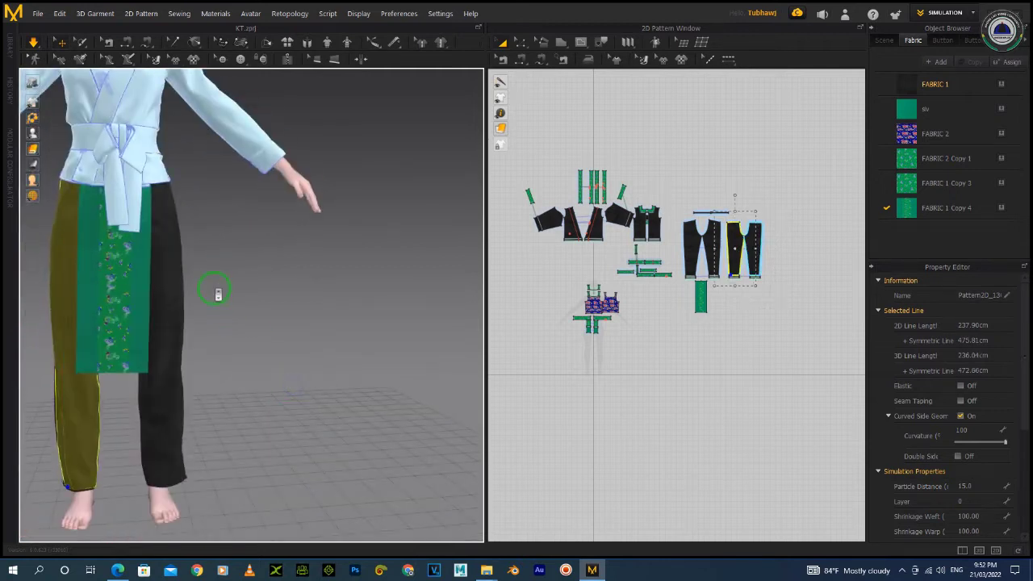
Step: Pull the front apron panel straight over the trousers and stop the simulation
scroll(214, 288, "down", 1)
middle_click_drag(216, 282, 325, 291)
mouse_move(385, 326)
right_mouse_down()
mouse_move(368, 330)
mouse_move(369, 316)
right_mouse_up()
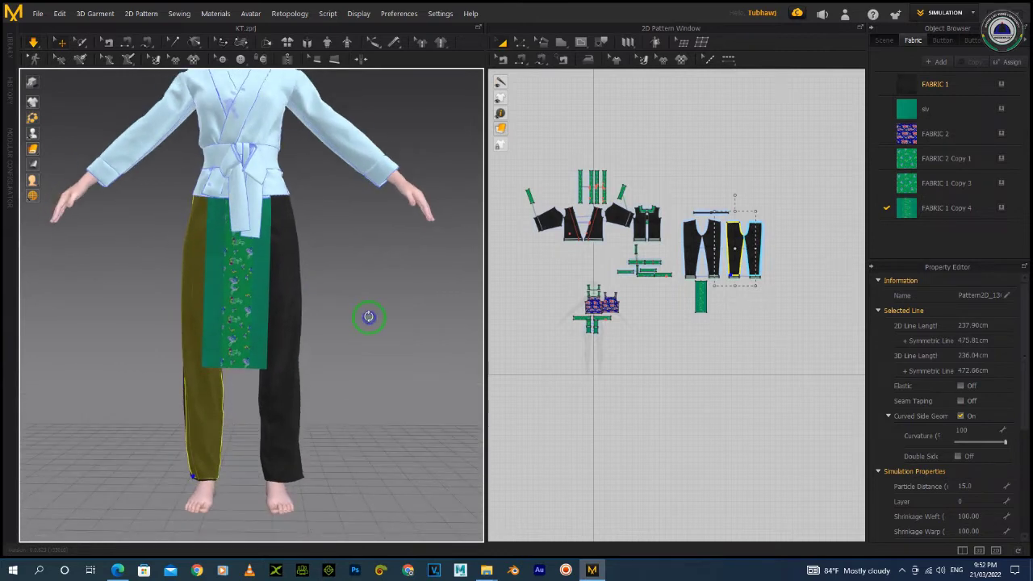
left_click(266, 294)
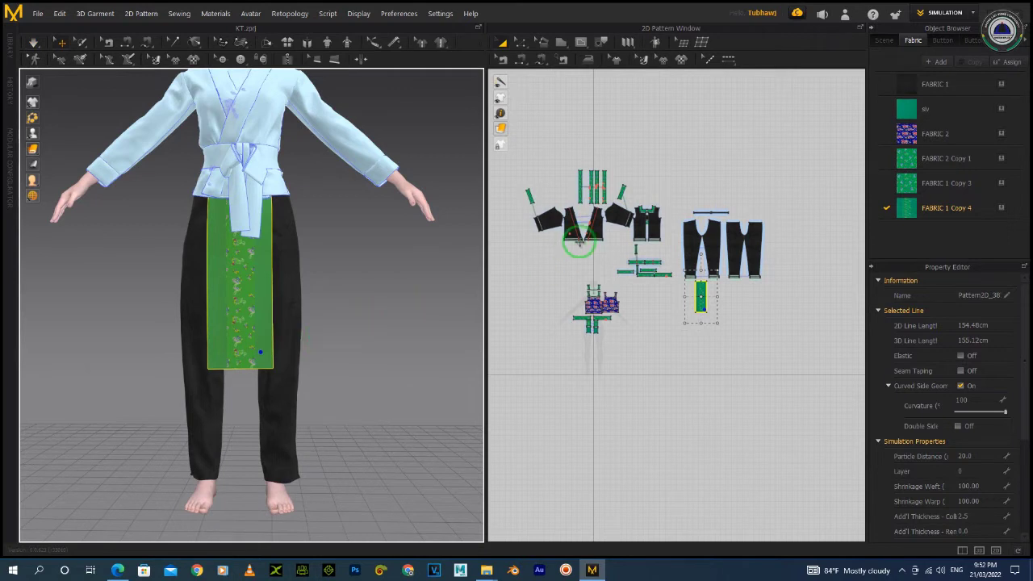
Step: Select all jacket, sash and inner top pieces, unfreeze them, and clear the selection to show the full outfit
left_click_drag(518, 116, 676, 380)
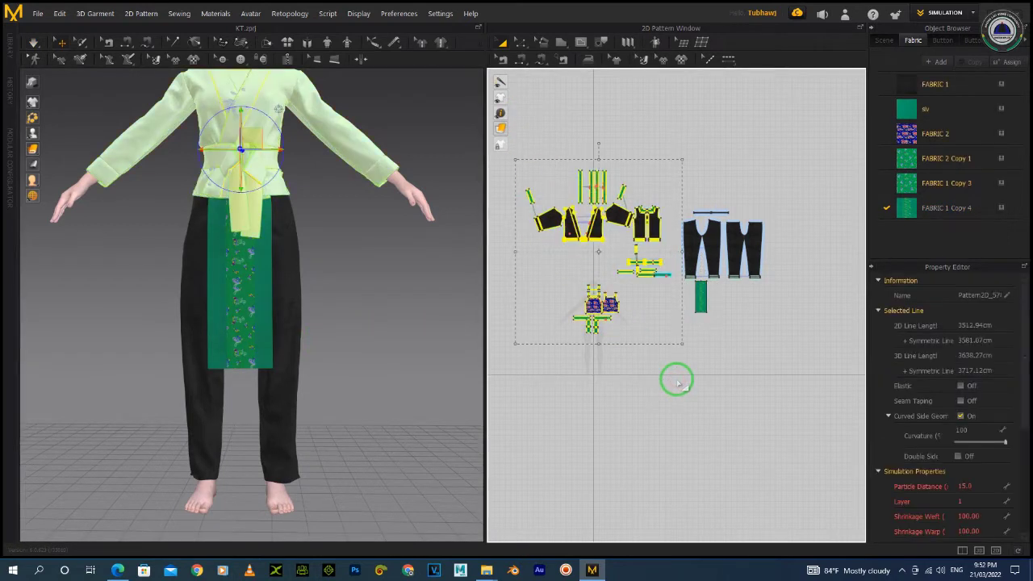
left_click(392, 318)
right_click_drag(253, 269, 338, 151)
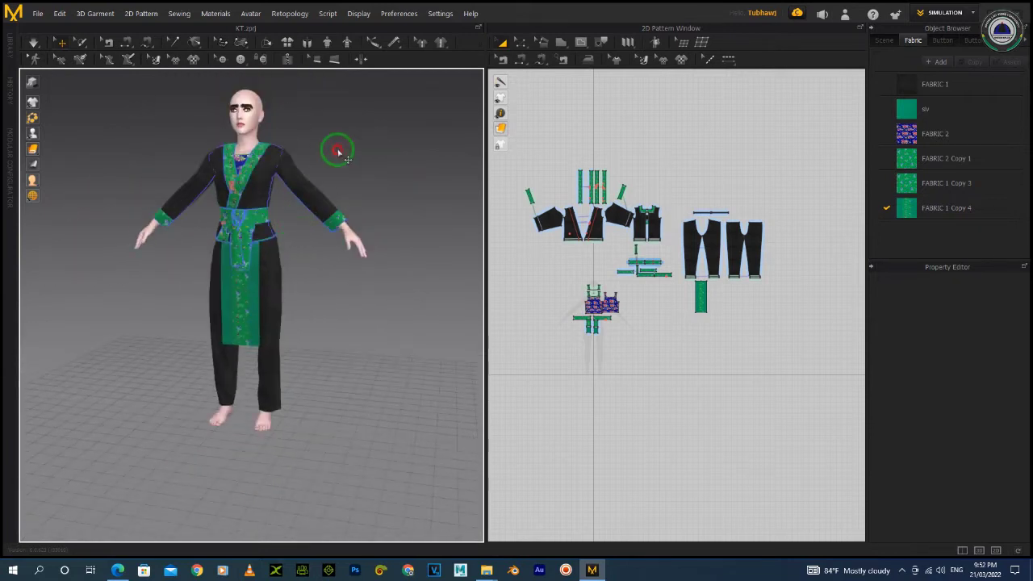
left_click(314, 166)
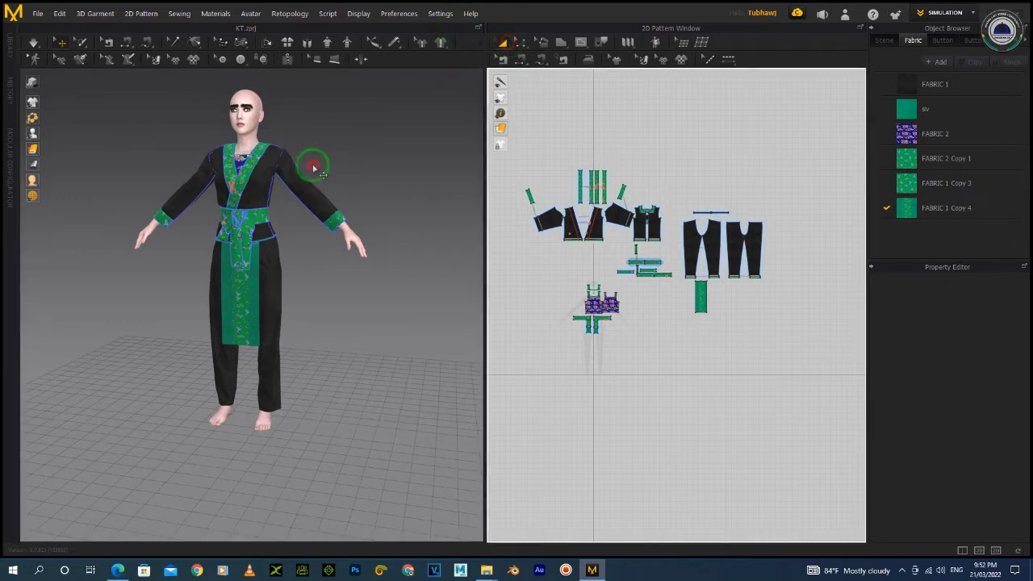
scroll(625, 266, "down", 3)
scroll(725, 288, "up", 2)
left_click(725, 288)
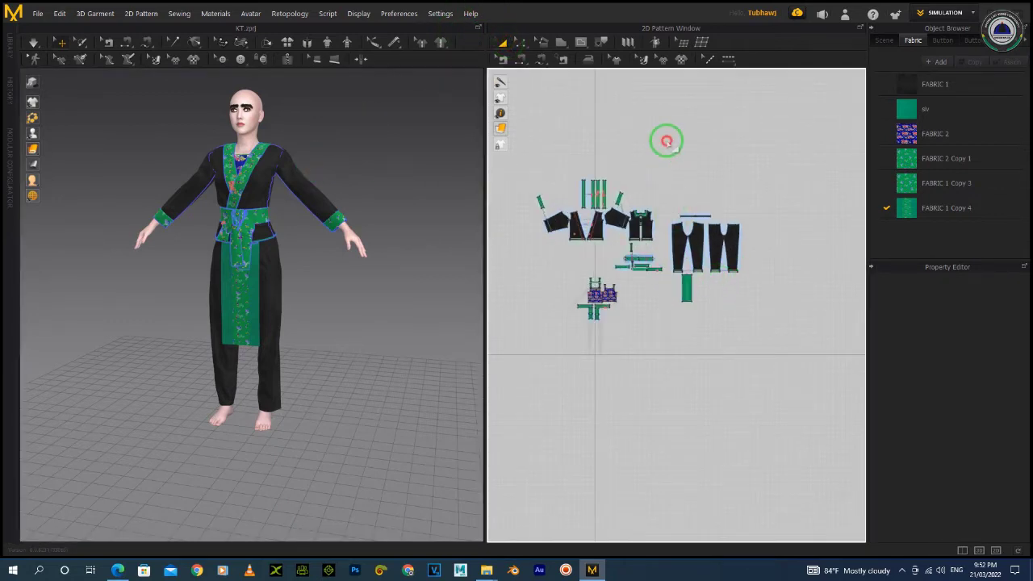
scroll(669, 250, "up", 2)
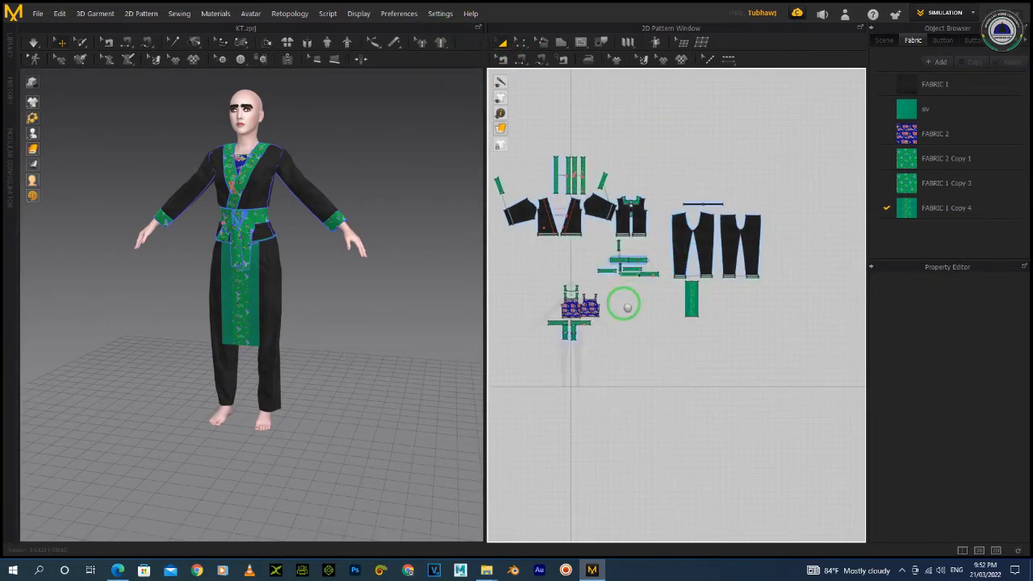
right_click_drag(627, 307, 649, 284)
scroll(698, 289, "down", 2)
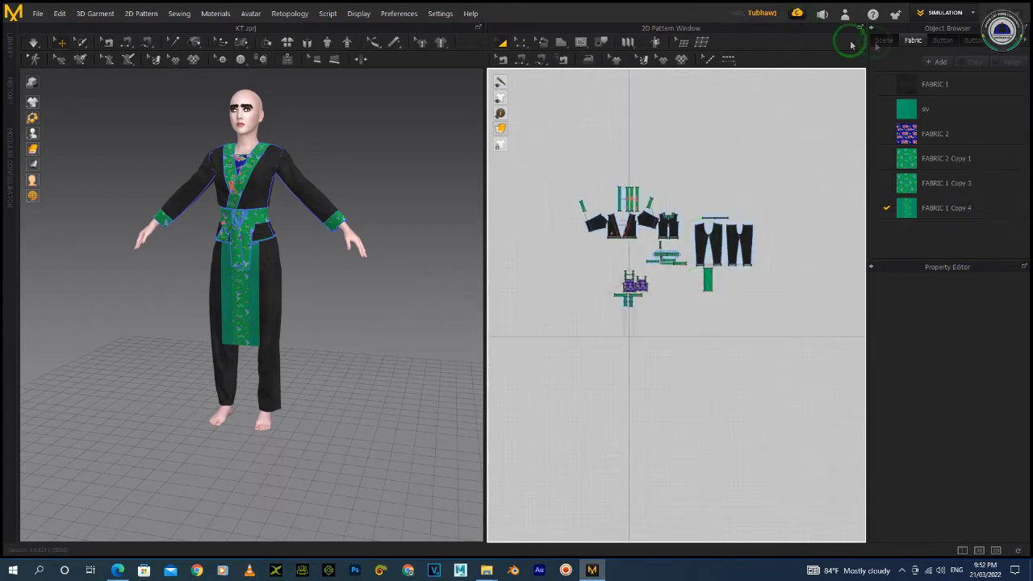
mouse_move(777, 341)
left_mouse_down()
mouse_move(606, 182)
mouse_move(573, 168)
left_mouse_up()
left_click_drag(775, 302, 692, 205)
left_click(332, 288)
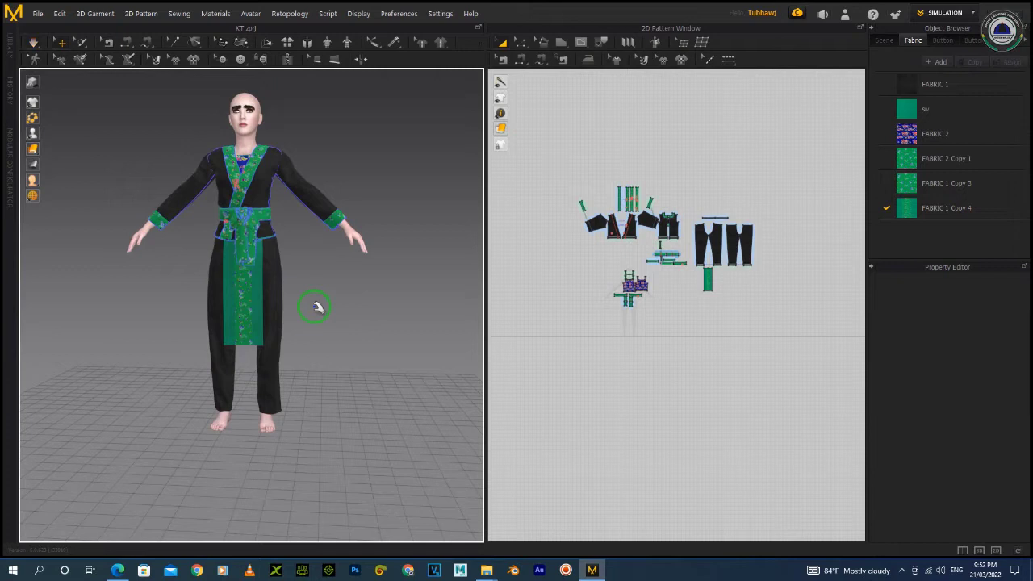
mouse_move(239, 284)
right_mouse_down()
mouse_move(296, 281)
mouse_move(296, 302)
mouse_move(97, 277)
mouse_move(224, 277)
right_mouse_up()
Step: Freeze all jacket, sash and inner top pieces and start the simulation
left_click_drag(632, 280, 690, 387)
key("Delete")
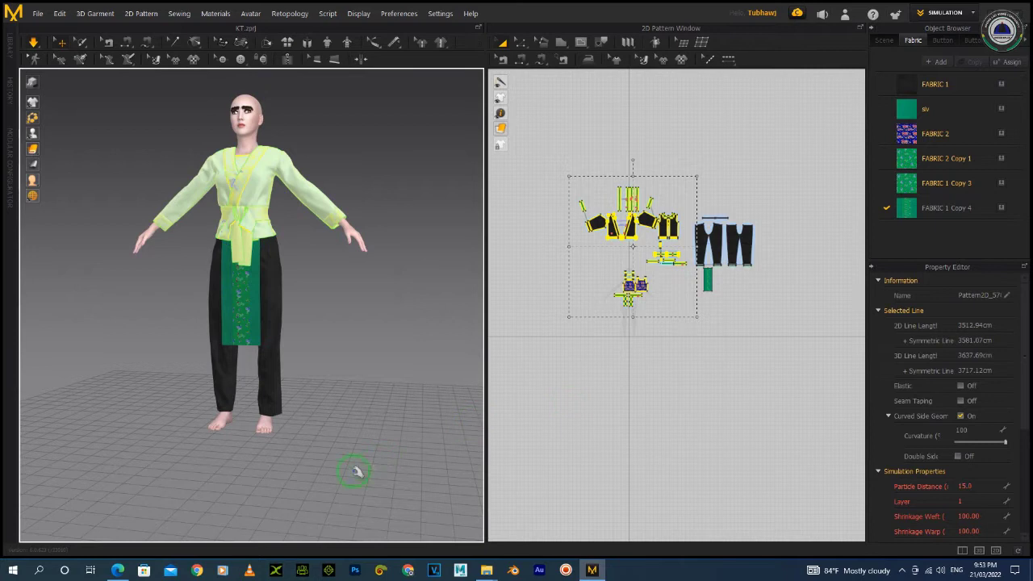
Step: Pull the hems of both trouser legs into place around the ankles from several sides, then stop the simulation and clear the selection
scroll(261, 376, "up", 5)
scroll(260, 376, "up", 2)
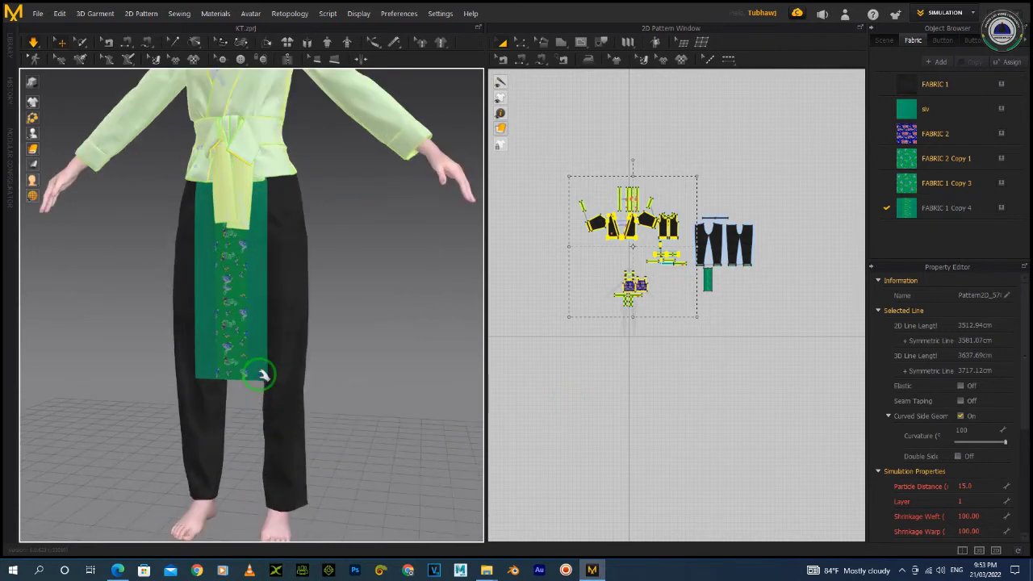
left_click(271, 502)
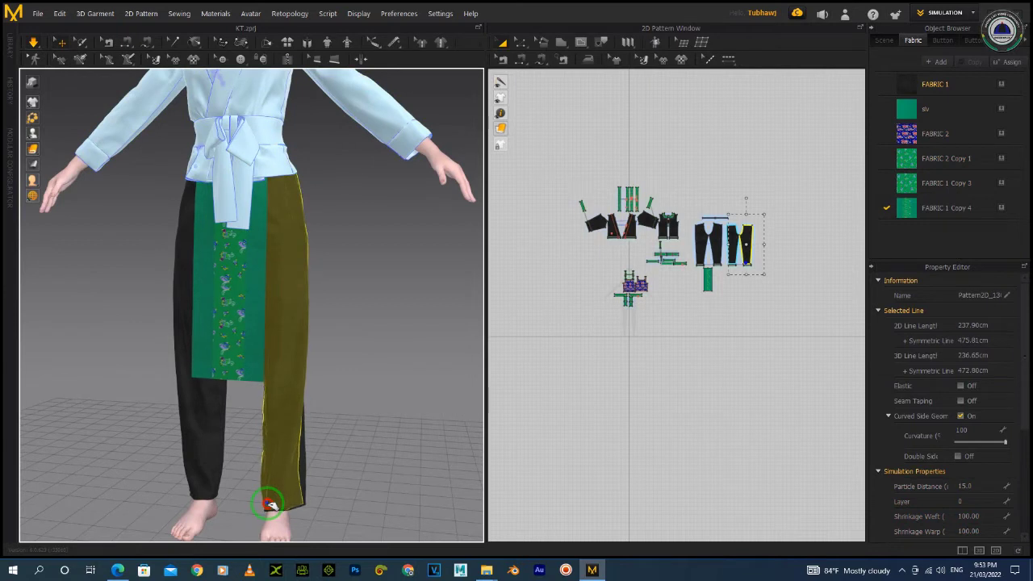
right_click_drag(363, 477, 231, 473)
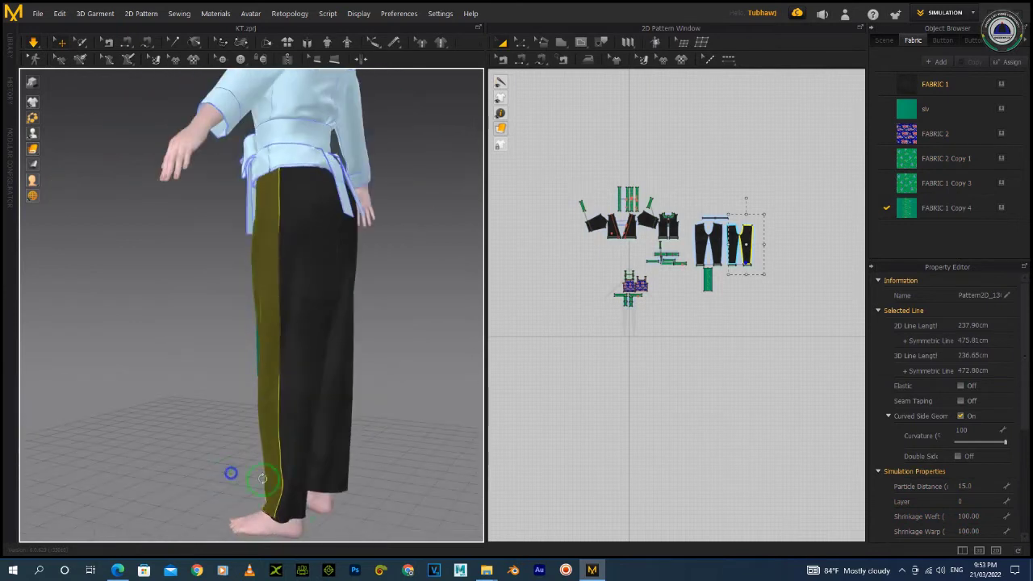
left_click(304, 511)
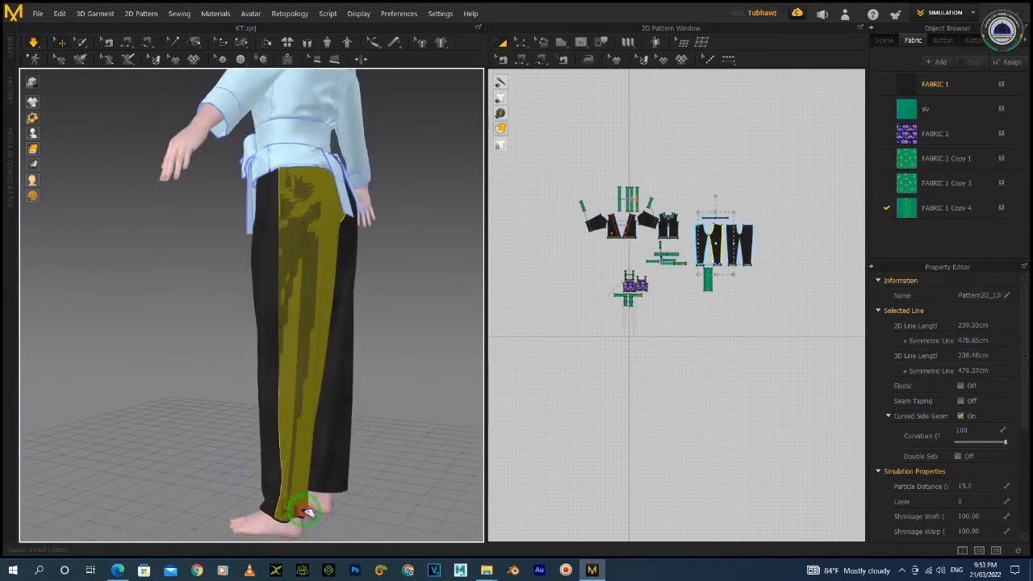
mouse_move(367, 496)
right_mouse_down()
mouse_move(362, 484)
mouse_move(327, 485)
mouse_move(341, 473)
mouse_move(343, 442)
mouse_move(286, 369)
mouse_move(318, 417)
mouse_move(282, 410)
mouse_move(298, 438)
right_mouse_up()
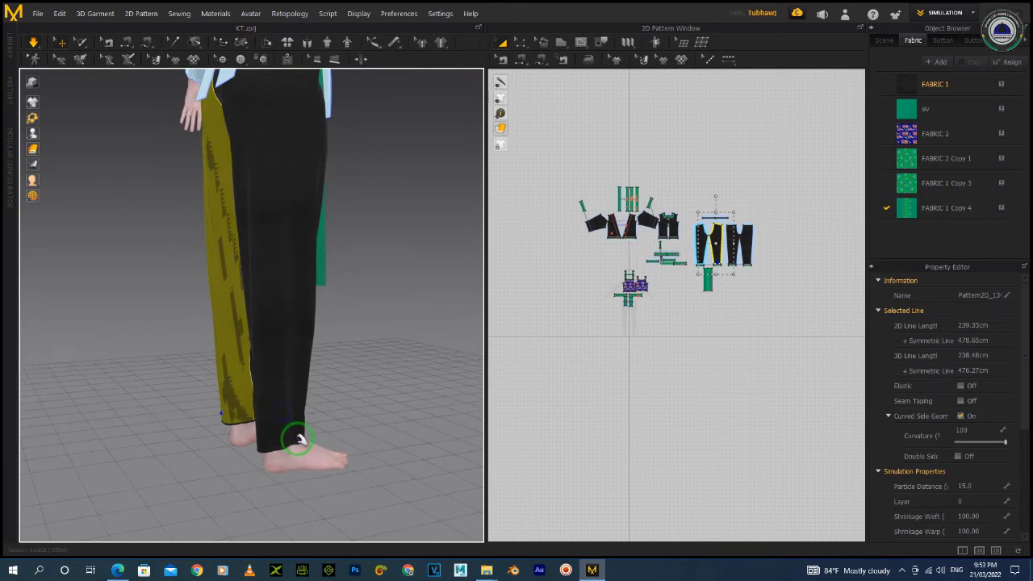
left_click(299, 439)
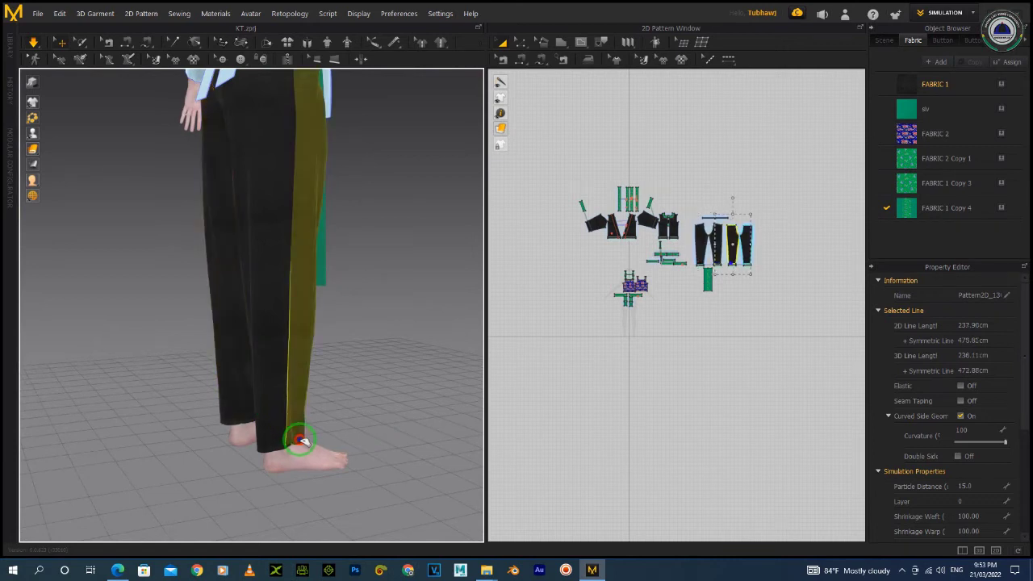
mouse_move(299, 438)
right_mouse_down()
mouse_move(281, 417)
mouse_move(194, 405)
right_mouse_up()
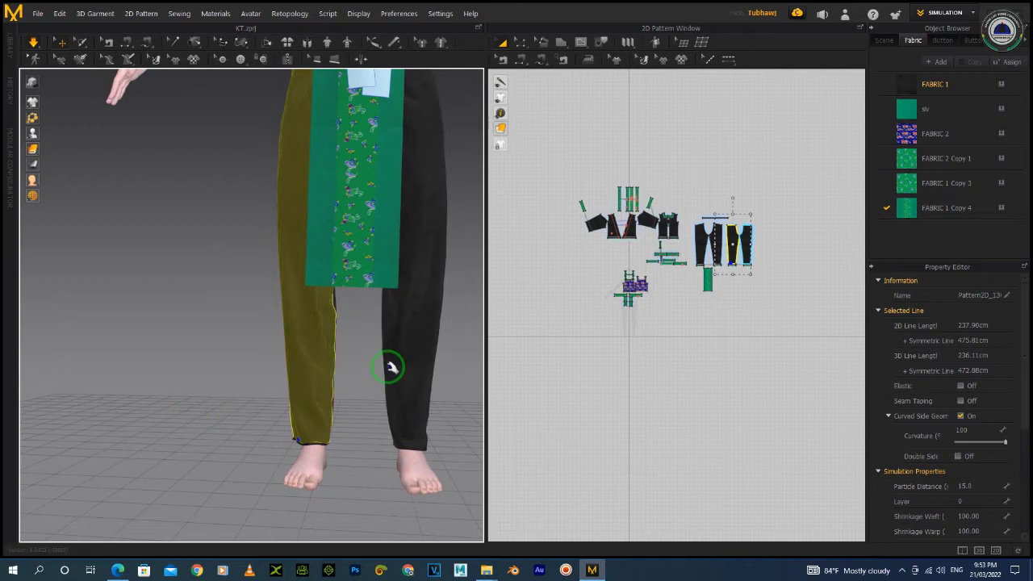
scroll(287, 348, "down", 4)
left_click(398, 242)
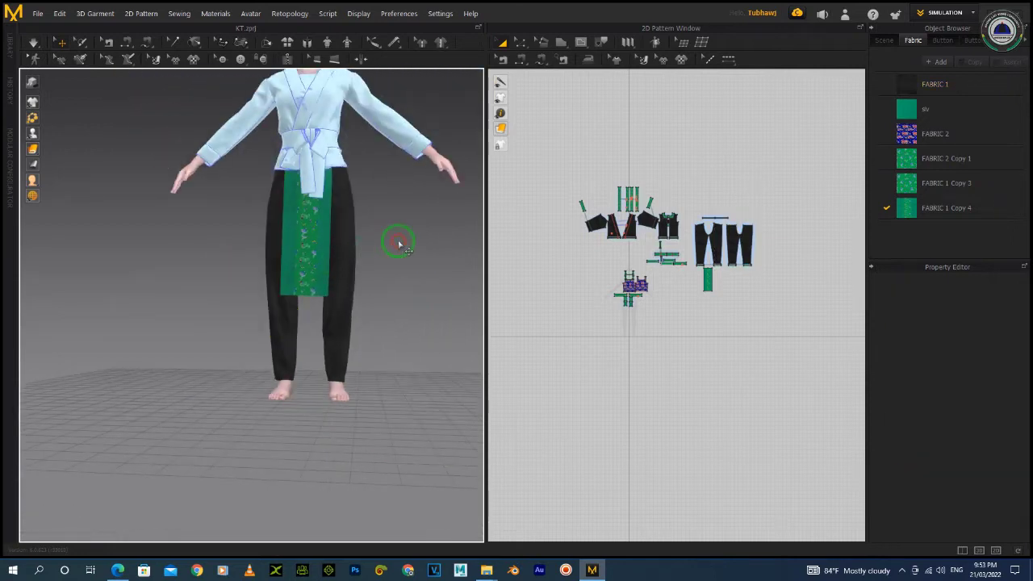
Step: Unfreeze all jacket, sash and inner top pieces and check the full outfit from the front
mouse_move(363, 314)
right_mouse_down()
mouse_move(270, 314)
mouse_move(330, 323)
mouse_move(473, 295)
right_mouse_up()
left_click_drag(557, 147, 690, 372)
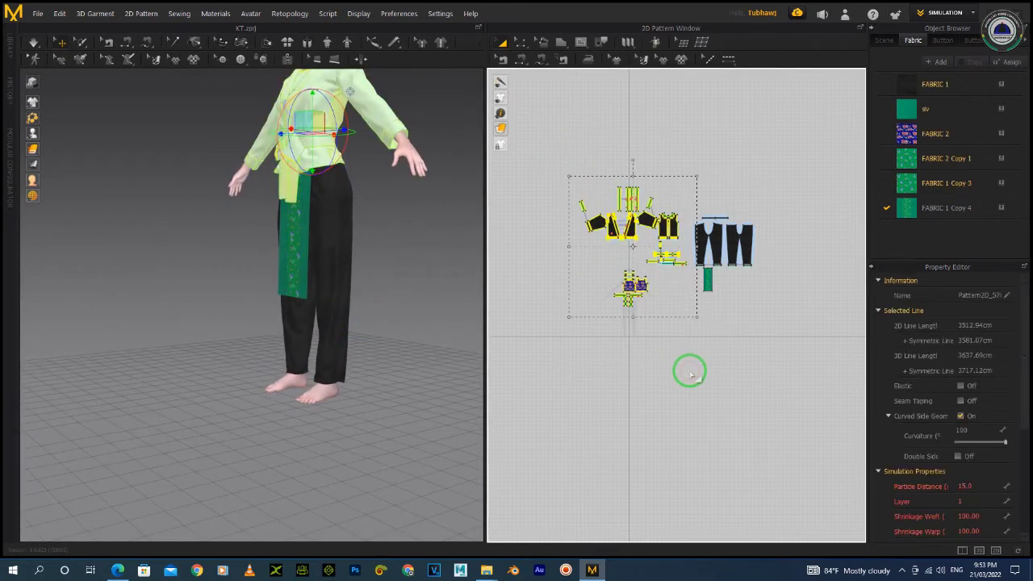
left_click(654, 373)
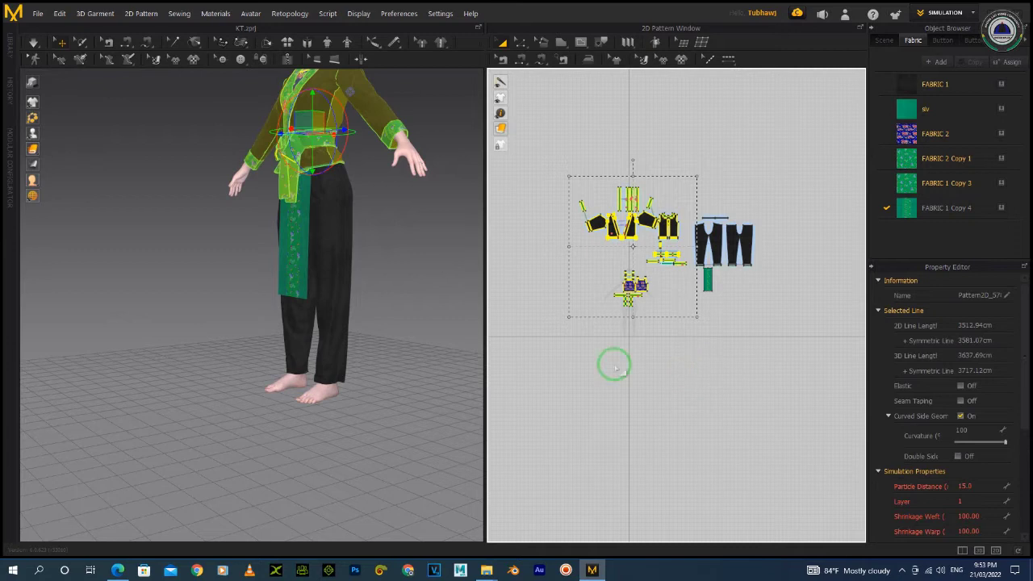
left_click(386, 231)
right_click_drag(387, 218, 363, 288)
Step: Select the trouser, waistband and apron panel pieces and start a selected-only OBJ export to a file named Ris001 in the Ntx100 folder
left_click_drag(815, 301, 692, 192)
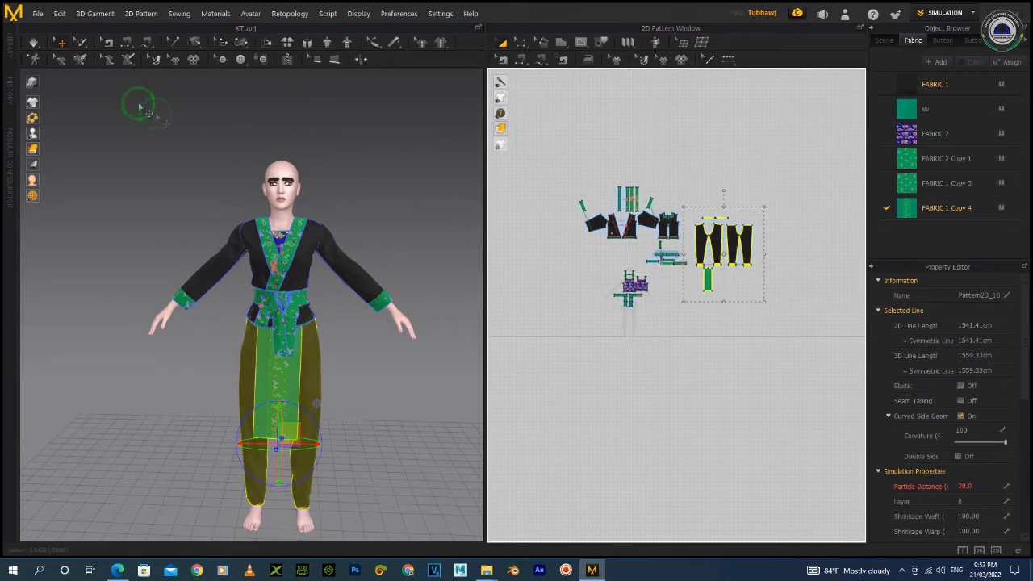
left_click(37, 14)
mouse_move(74, 128)
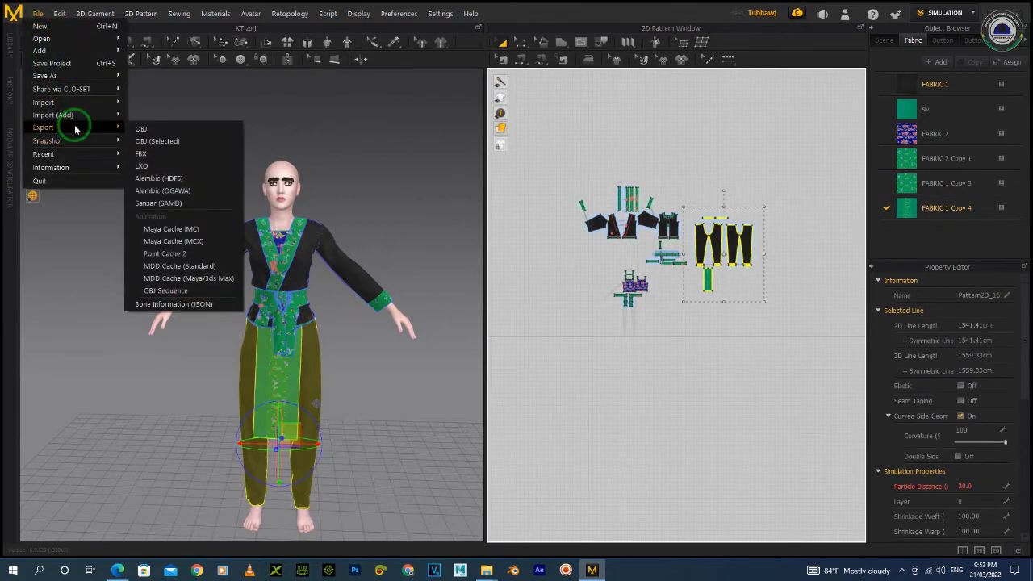
left_click(171, 138)
left_click(490, 318)
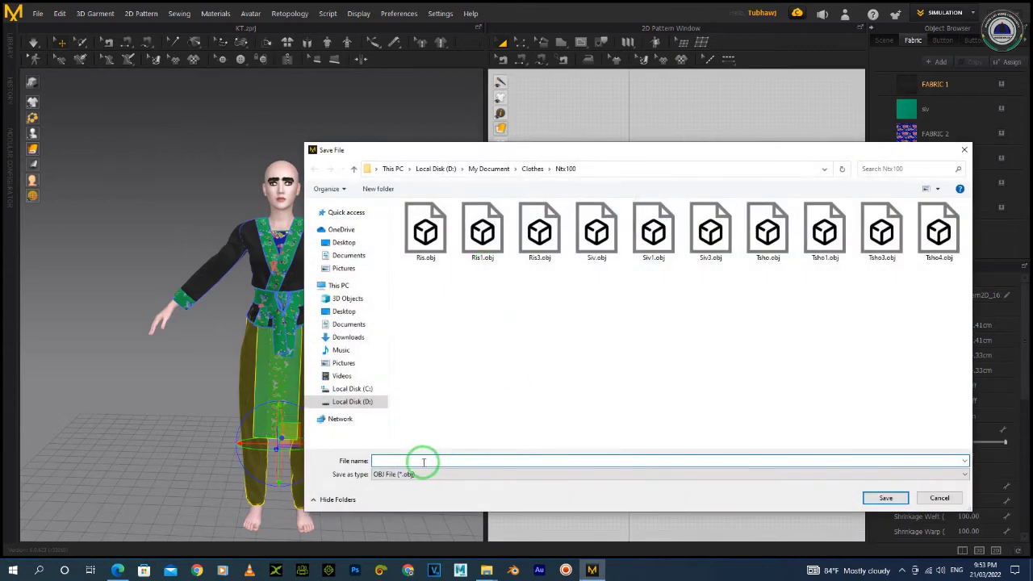
type("R")
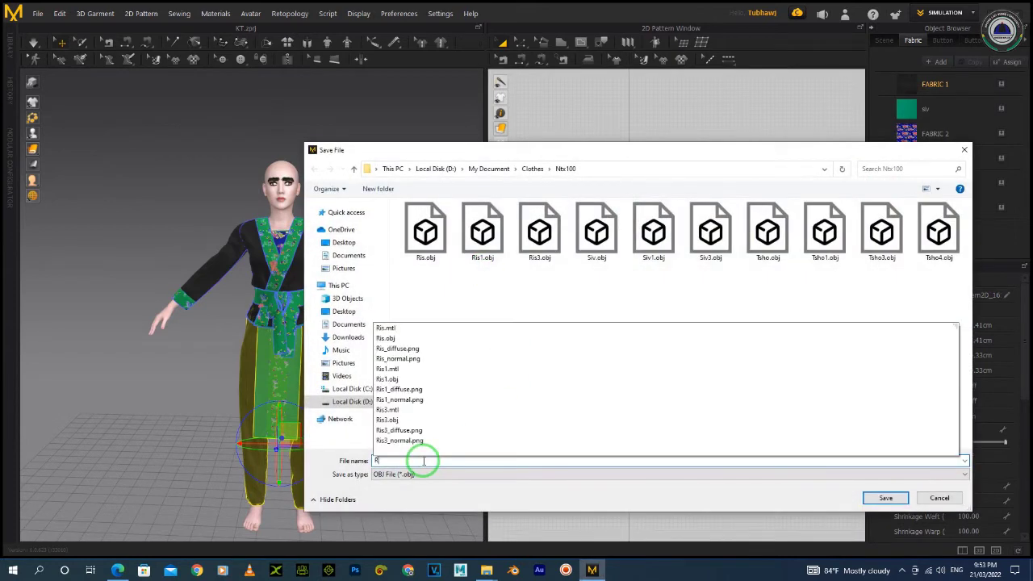
type("is001")
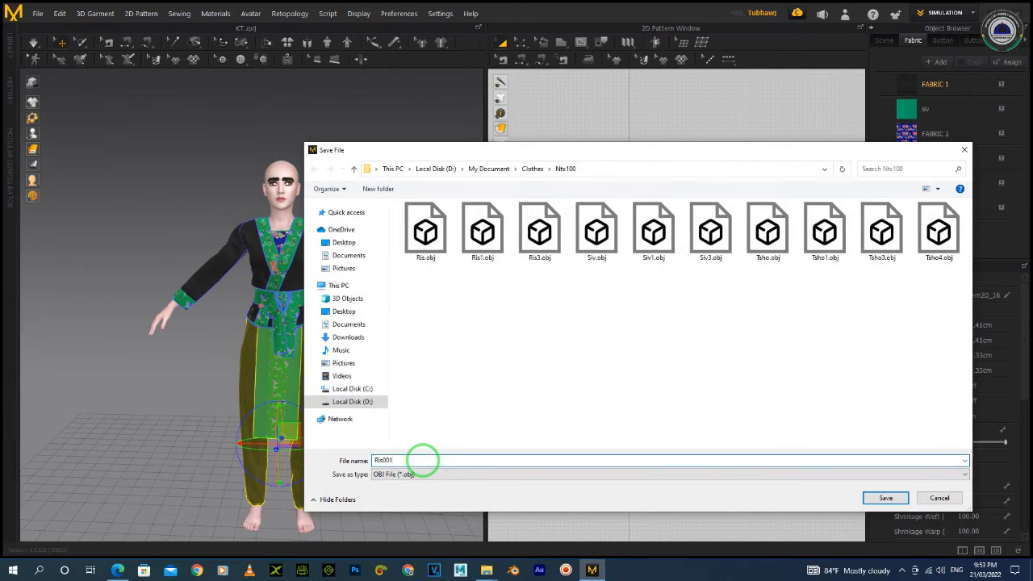
key("Return")
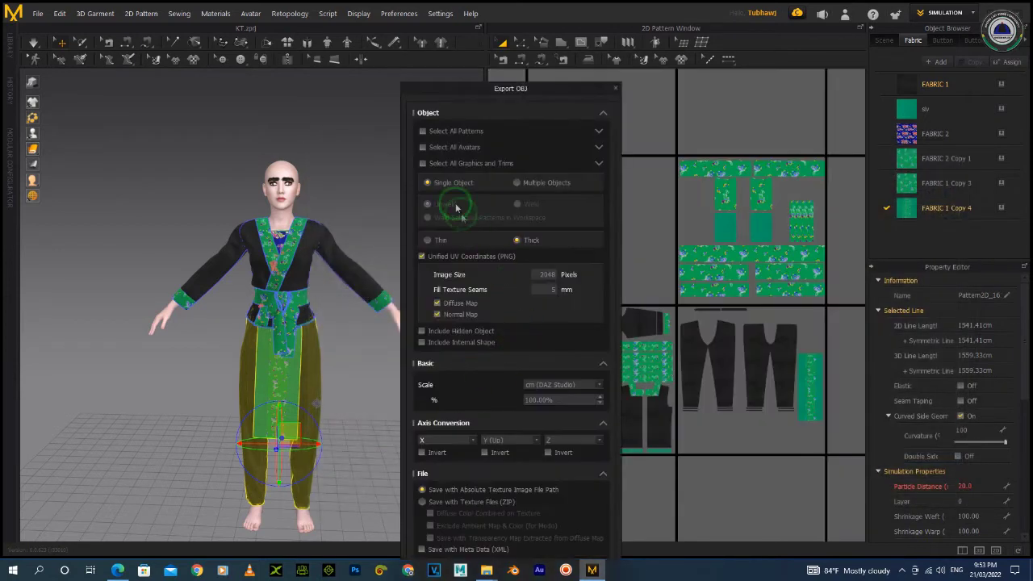
Step: Set the Ris001 export to Thin and Unweld, keeping unified UV coordinates, and complete the export
left_click_drag(489, 85, 510, 56)
left_click(470, 169)
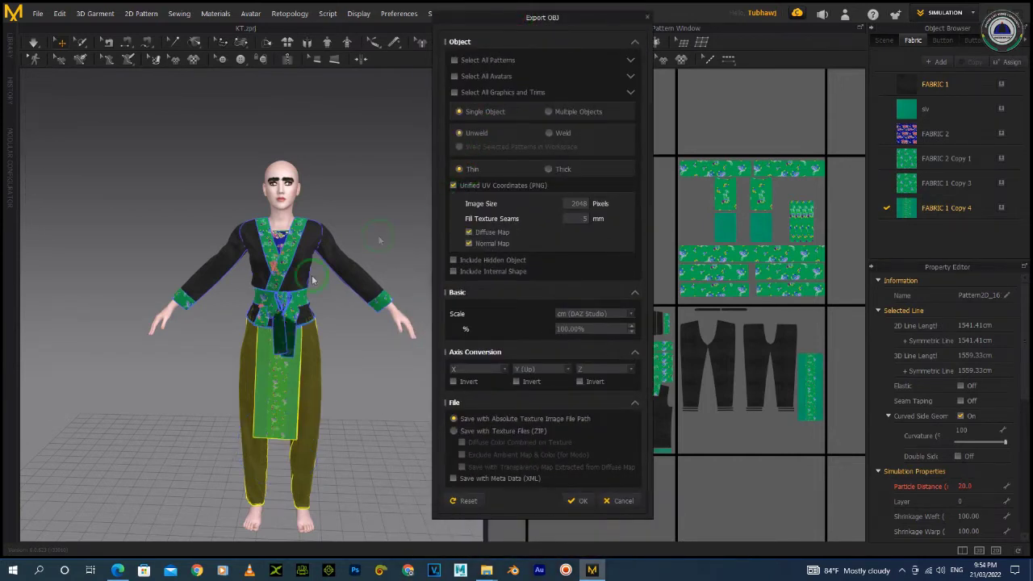
left_click(555, 132)
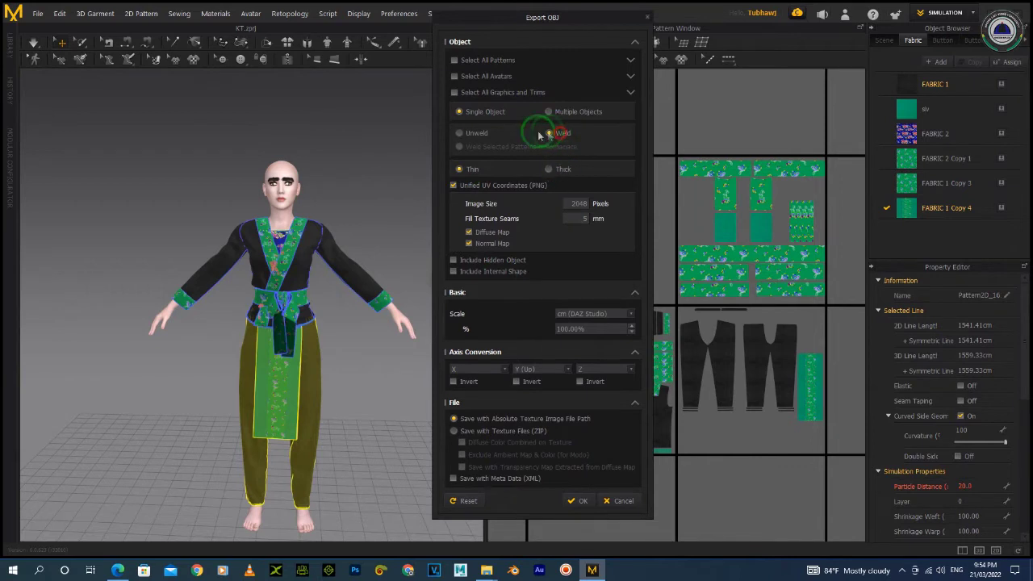
left_click(479, 136)
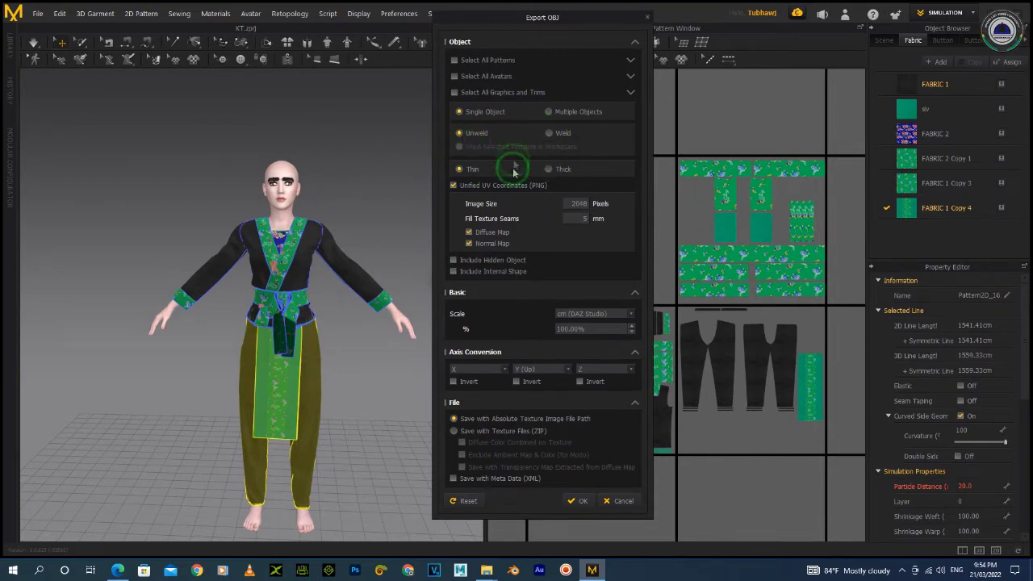
left_click(582, 503)
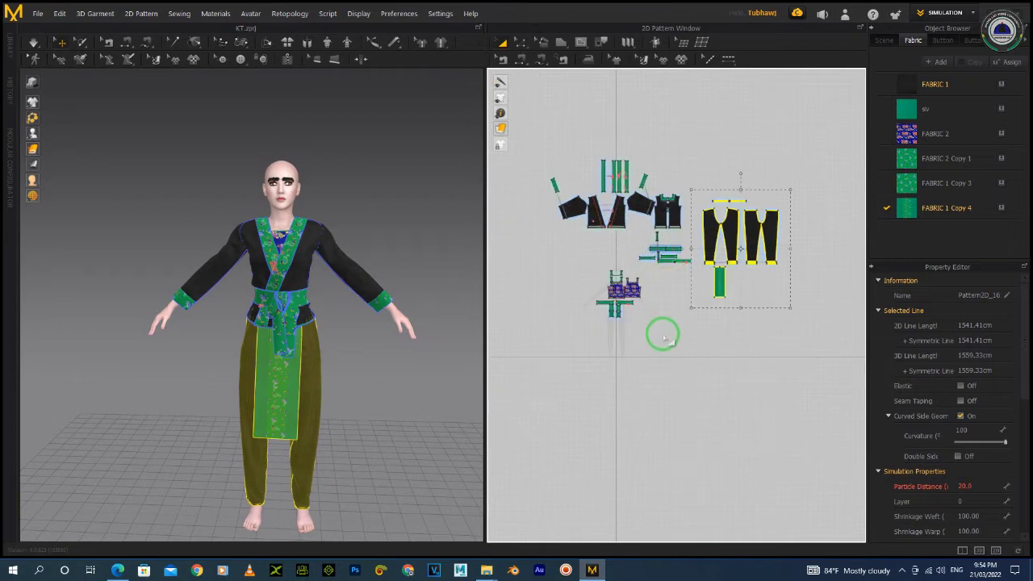
Step: Select the waist sash and its hanging tie pieces and start a selected-only OBJ export to a file named Siv001
scroll(664, 289, "up", 3)
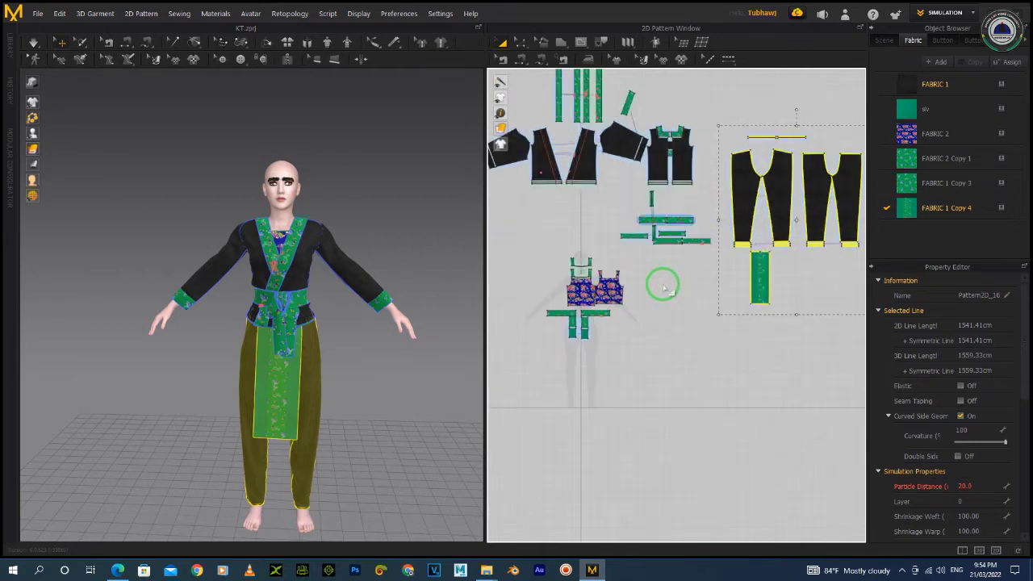
left_click(568, 213)
left_click_drag(713, 253, 616, 189)
left_click_drag(658, 379, 519, 309)
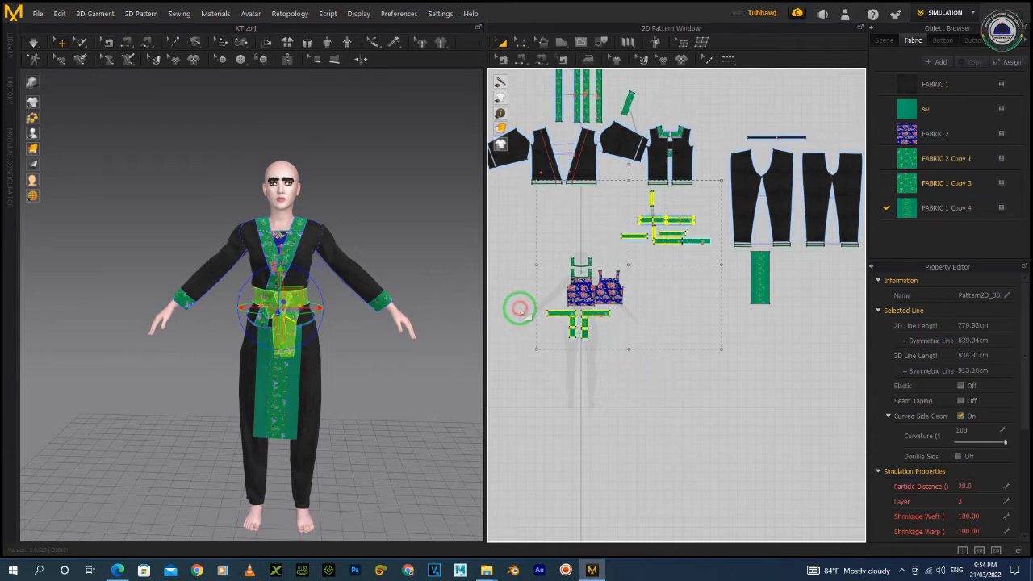
right_click_drag(306, 309, 421, 310)
left_click(36, 12)
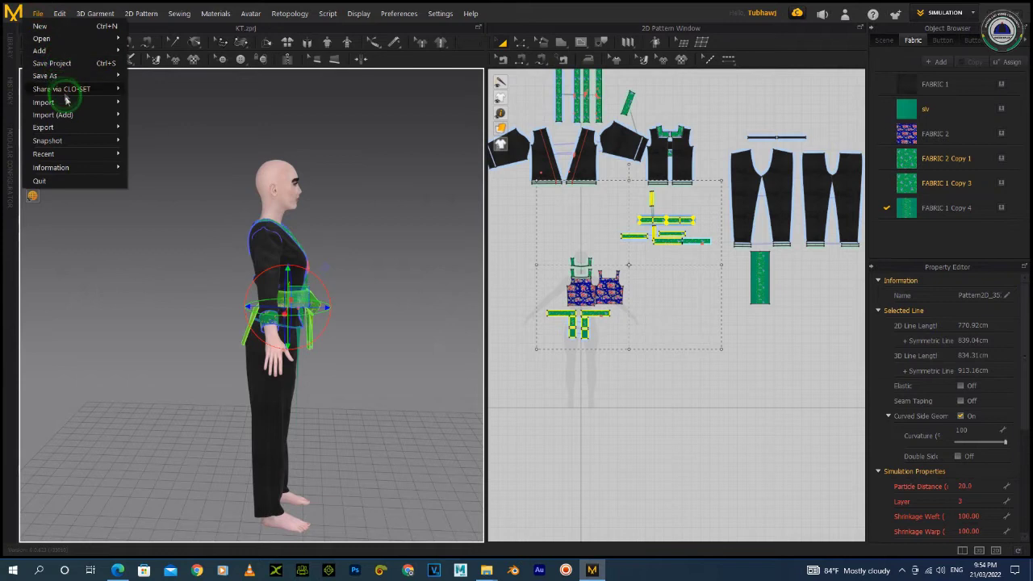
mouse_move(76, 131)
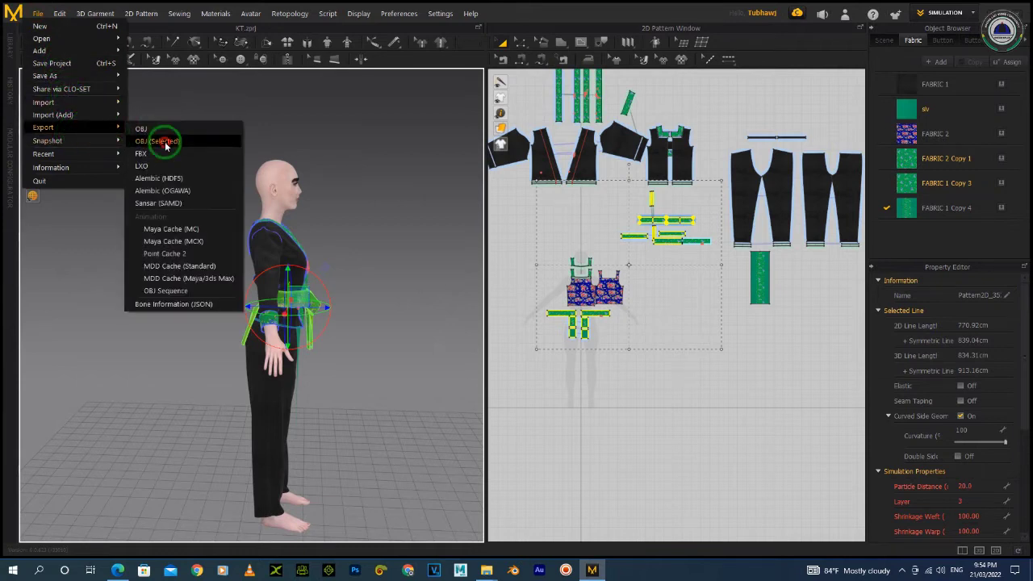
left_click(165, 141)
left_click(498, 319)
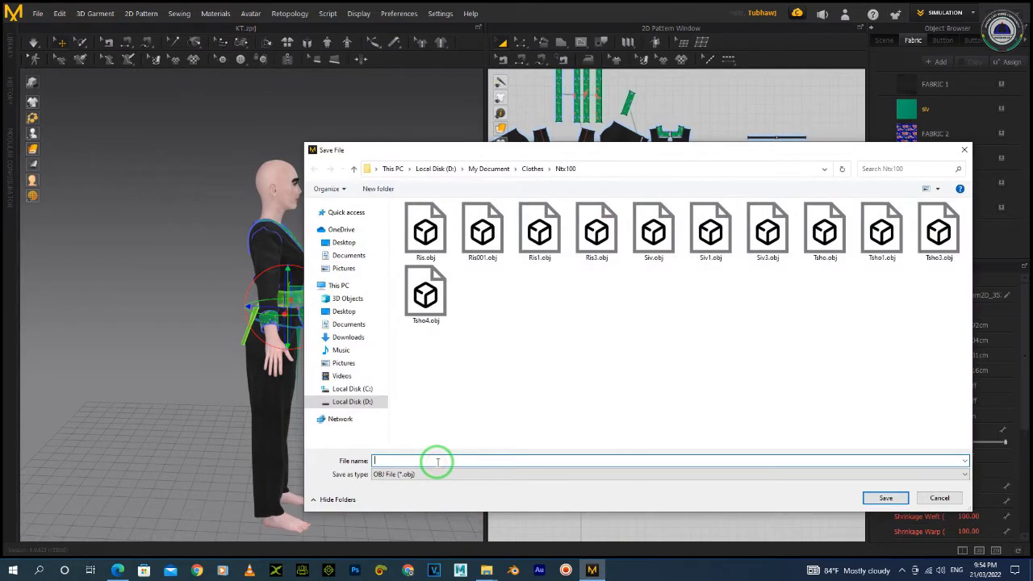
type("Siv001")
key("Return")
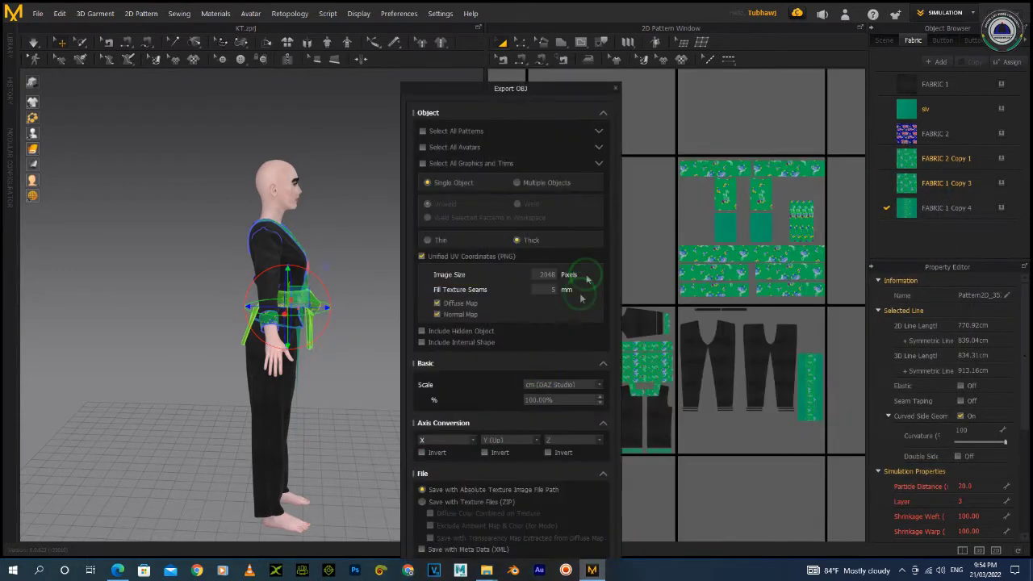
Step: Set the Siv001 export to Thin with unwelded geometry and complete the export
left_click(432, 239)
left_click_drag(475, 101, 475, 63)
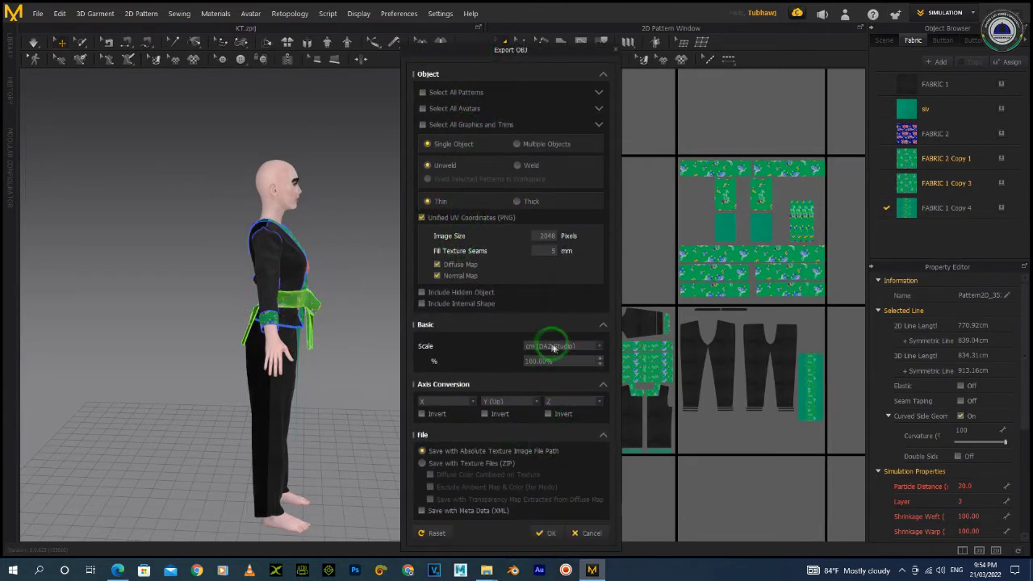
left_click(549, 533)
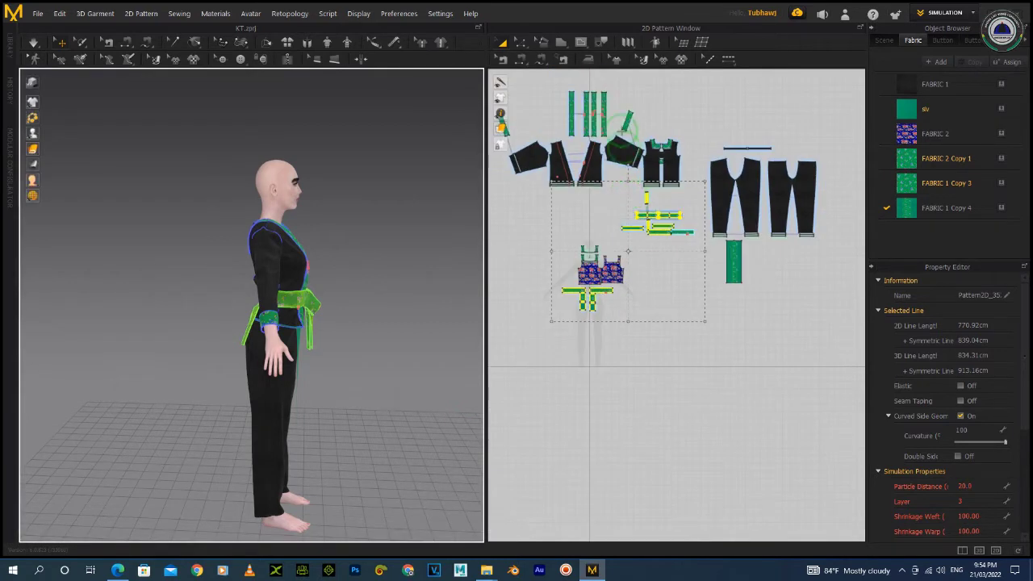
Step: Select all jacket pattern pieces, including the sleeves, front and back panels, collar, cuffs and trim strips
scroll(623, 126, "down", 2)
left_click_drag(528, 78, 581, 134)
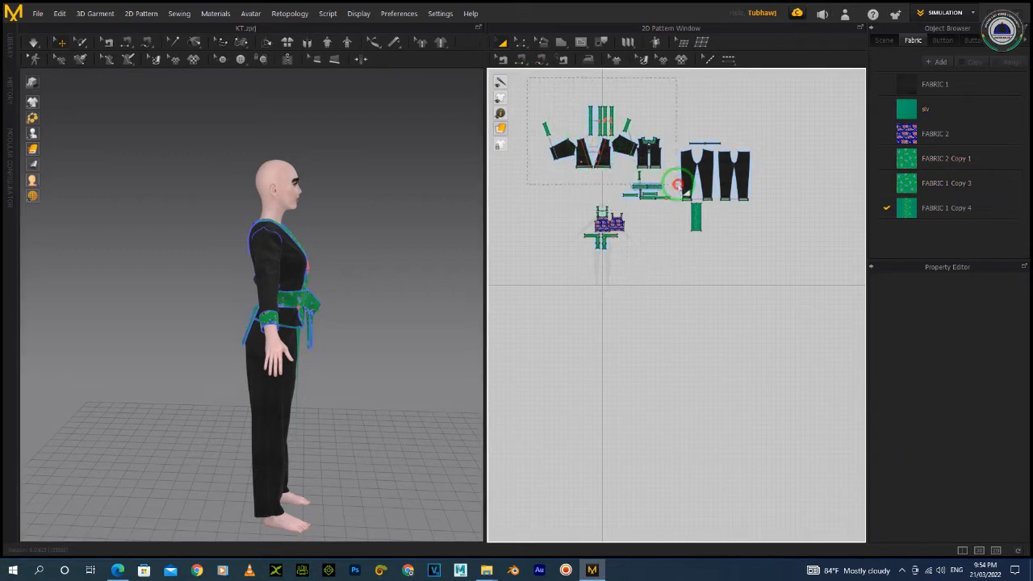
left_click_drag(678, 185, 670, 170)
scroll(664, 169, "up", 5)
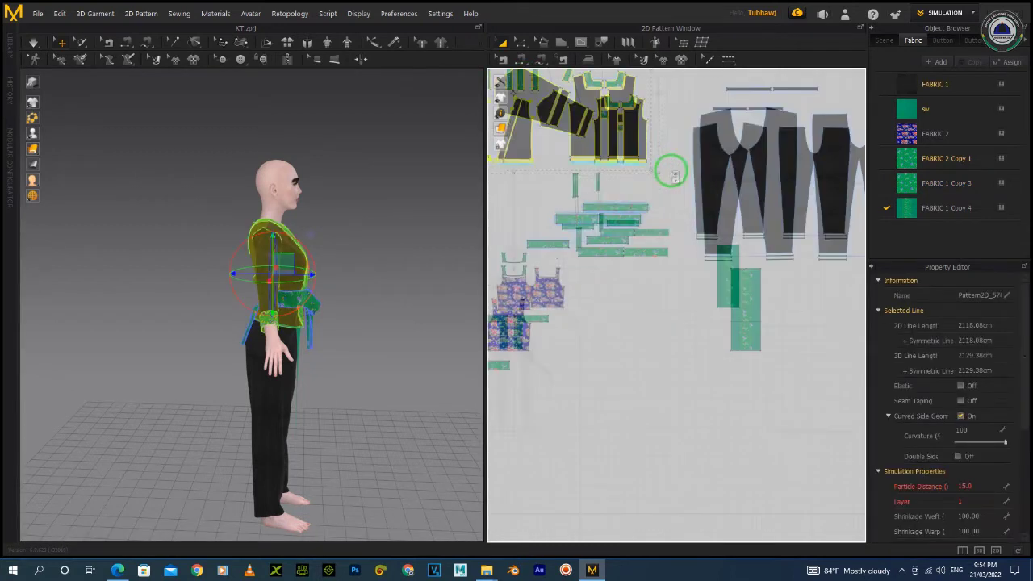
scroll(659, 171, "up", 3)
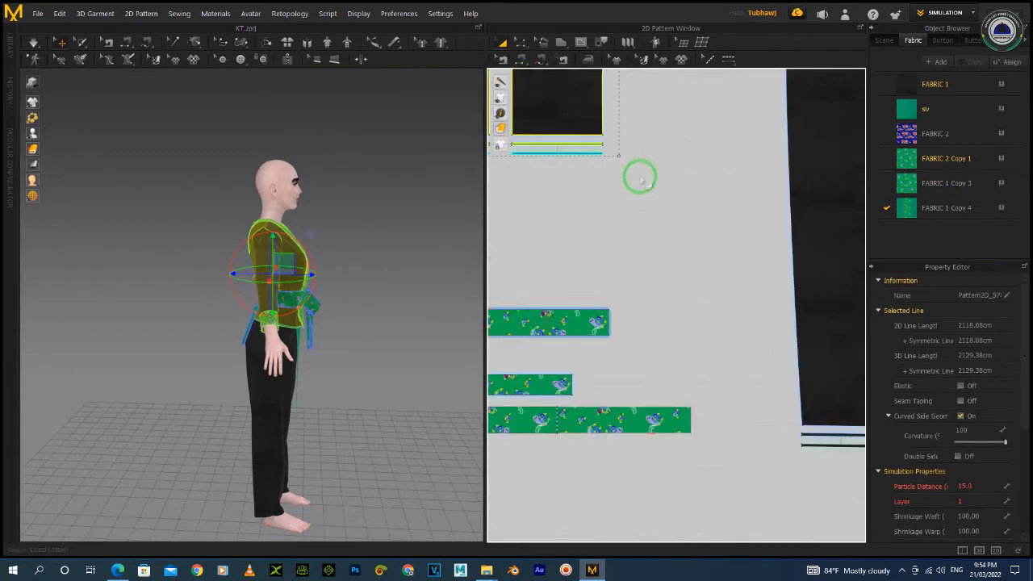
scroll(703, 214, "down", 5)
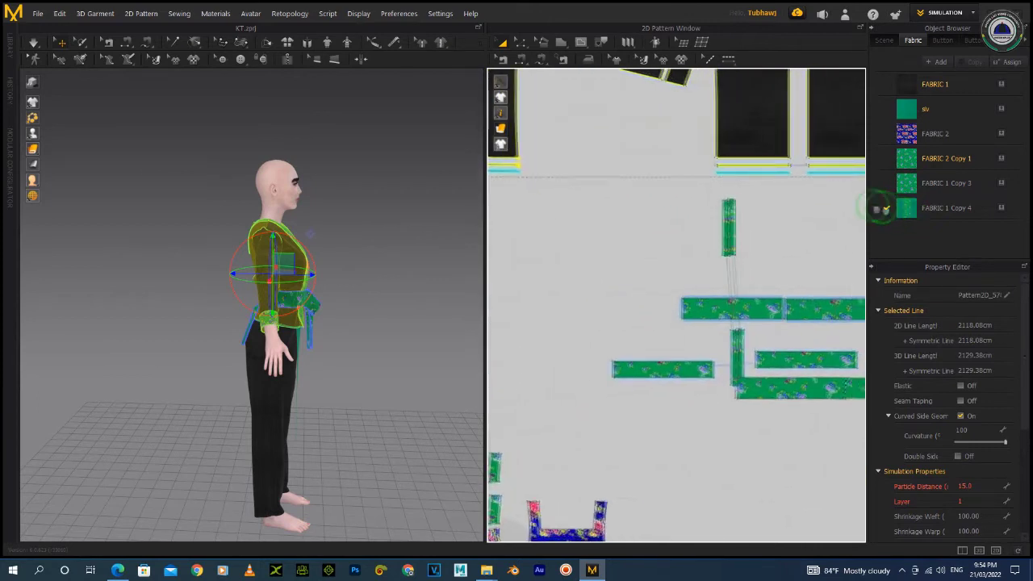
scroll(811, 199, "down", 6)
left_click(779, 173)
left_click_drag(813, 197, 530, 48)
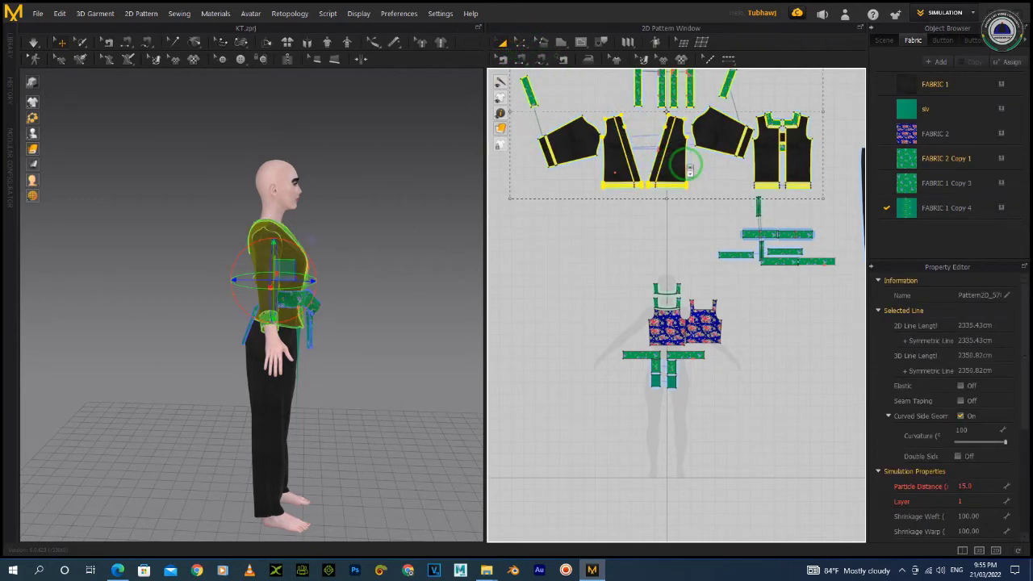
scroll(688, 169, "down", 4)
scroll(688, 169, "up", 5)
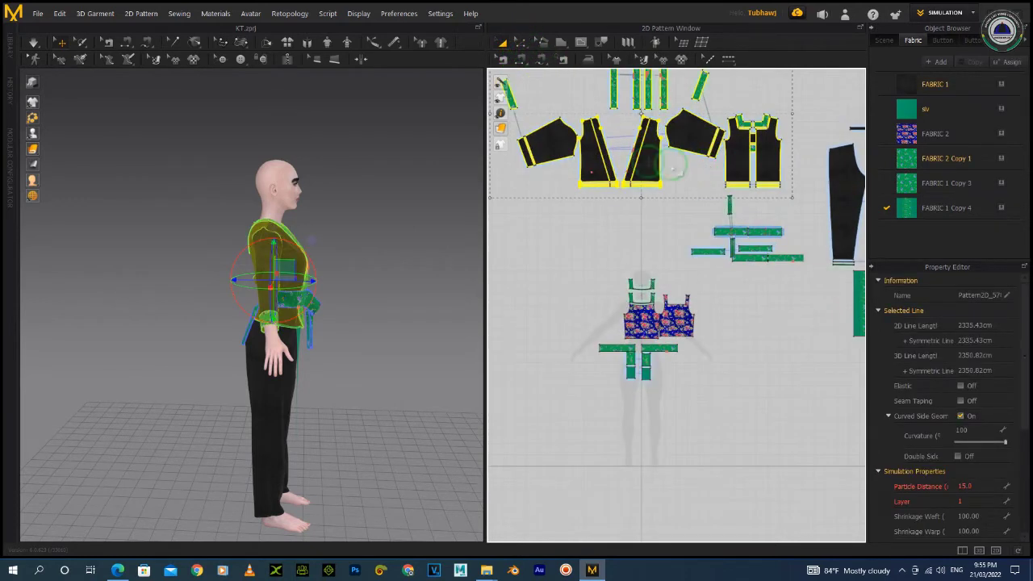
Step: Start a selected-only OBJ export of the jacket to a file named Tsho001 in the Ntx100 folder
left_click(37, 13)
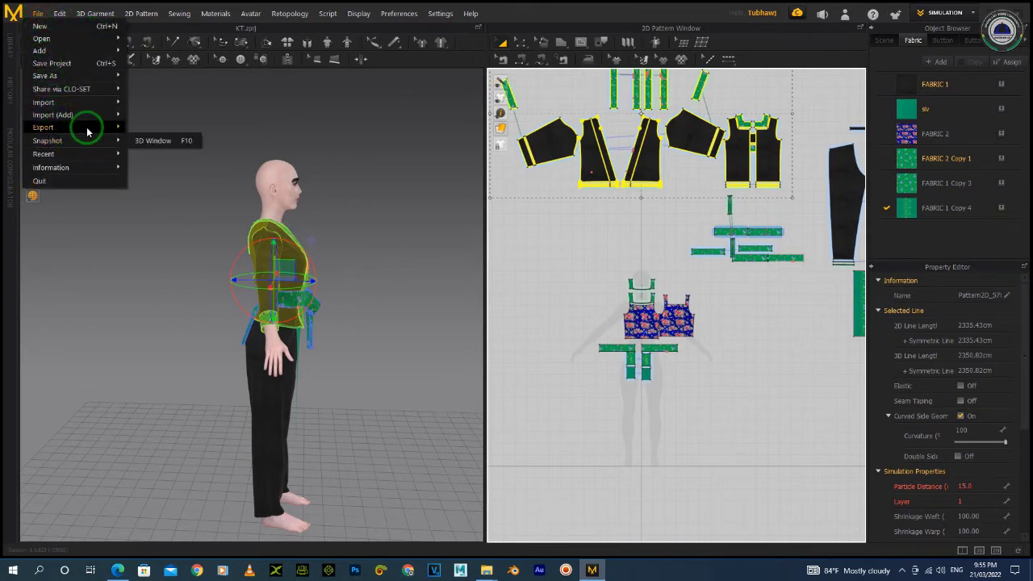
mouse_move(125, 131)
left_click(168, 140)
left_click(506, 322)
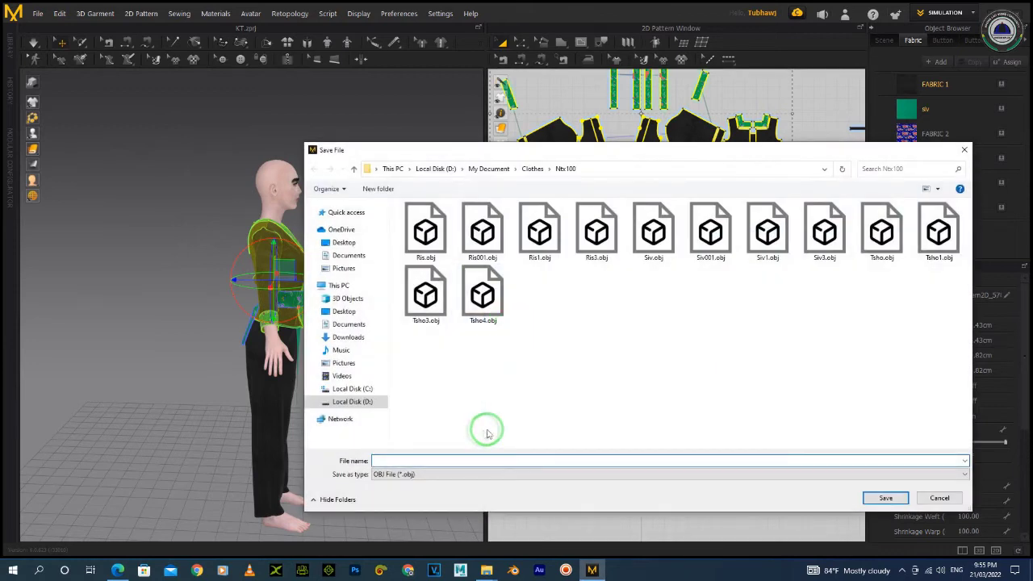
left_click(421, 459)
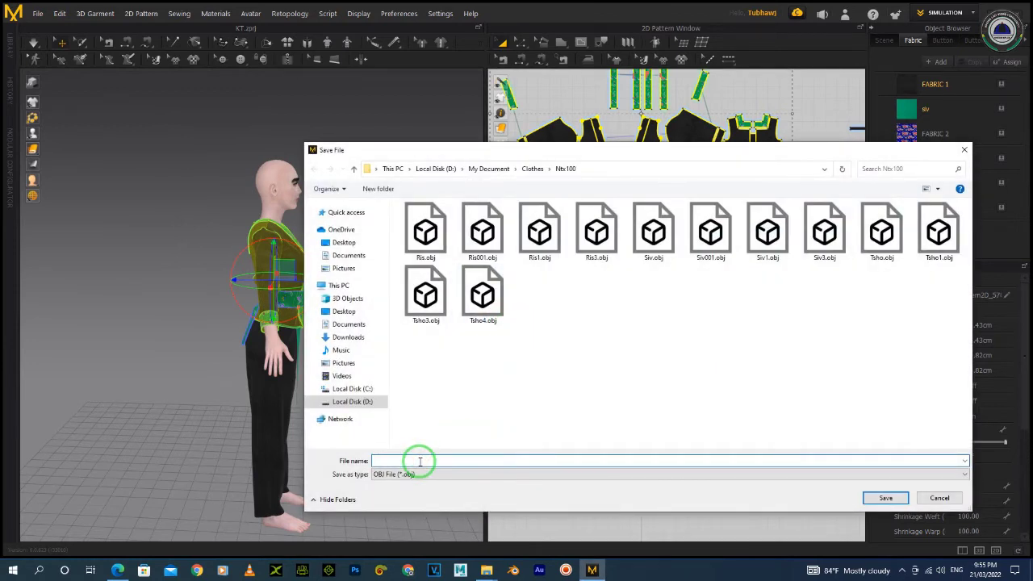
type("Tsho")
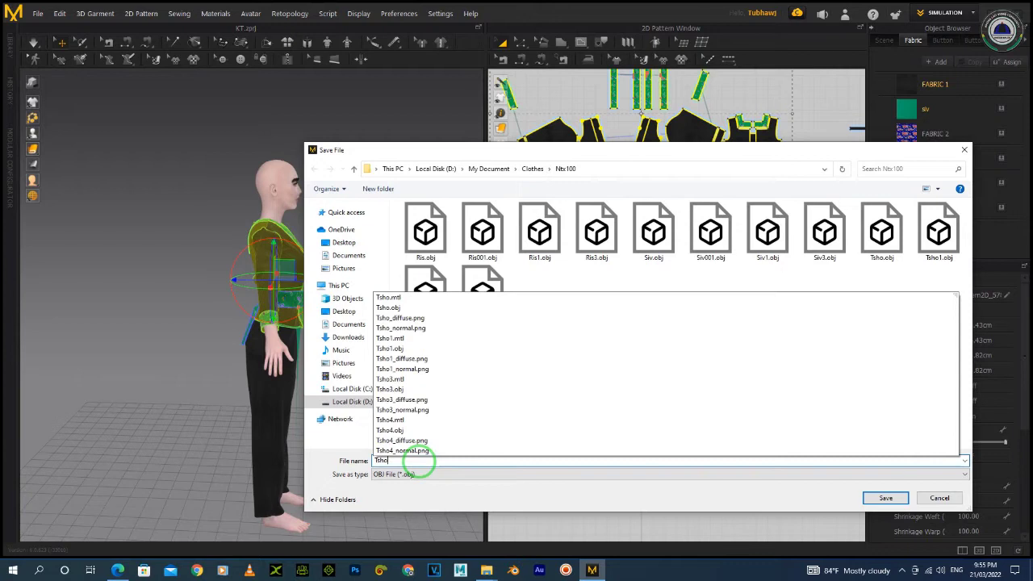
key("Return")
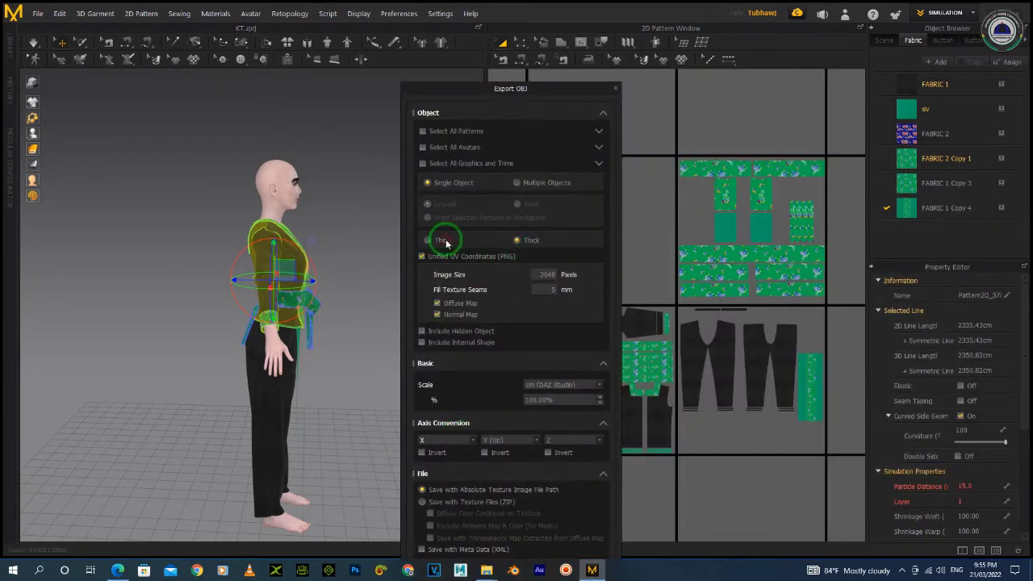
Step: Set the Tsho001 export to Thin, keeping unified UV coordinates, and complete the export
left_click(445, 242)
left_click_drag(484, 86, 495, 22)
left_click(545, 462)
left_click(560, 506)
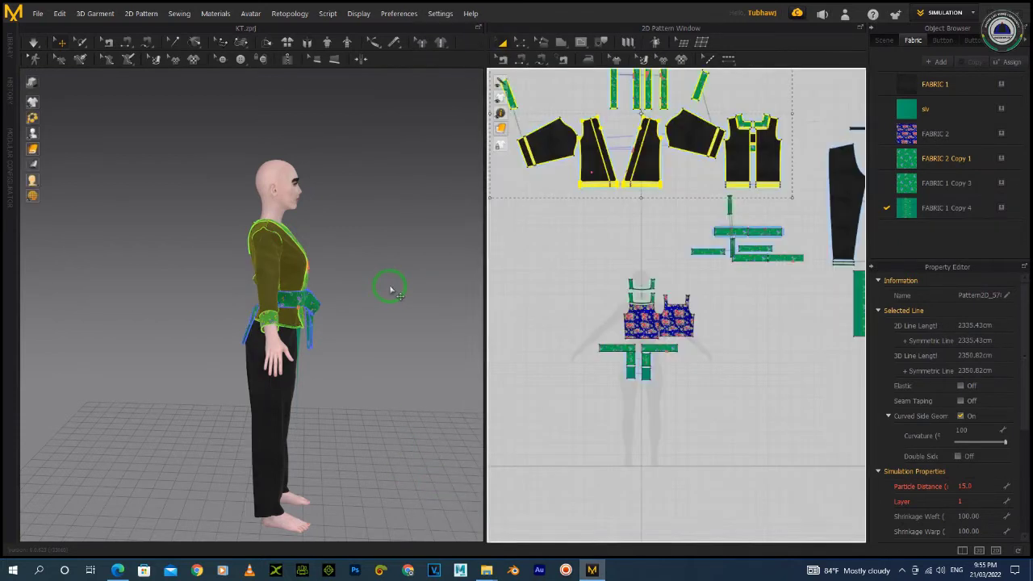
left_click(388, 218)
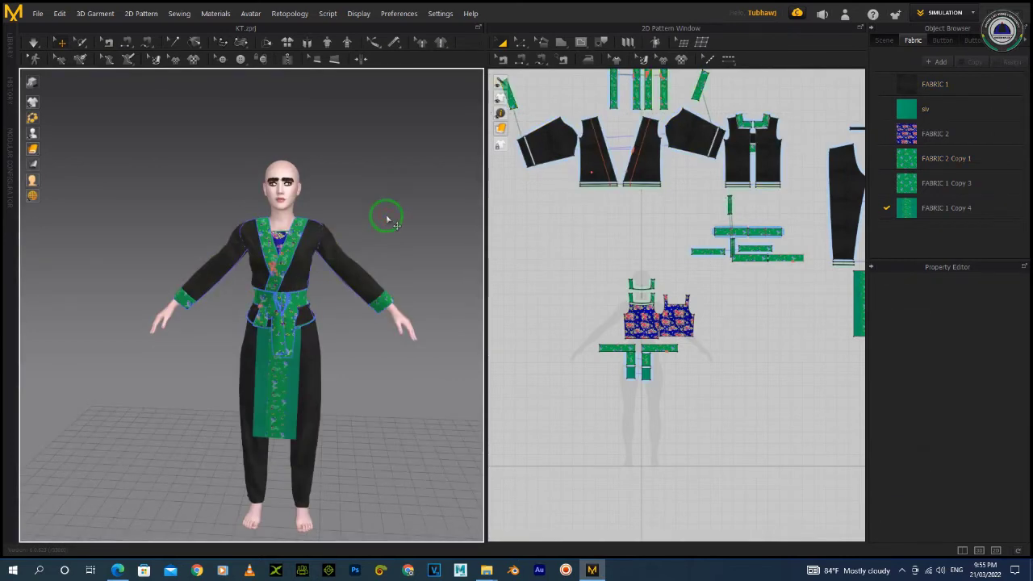
left_click(498, 318)
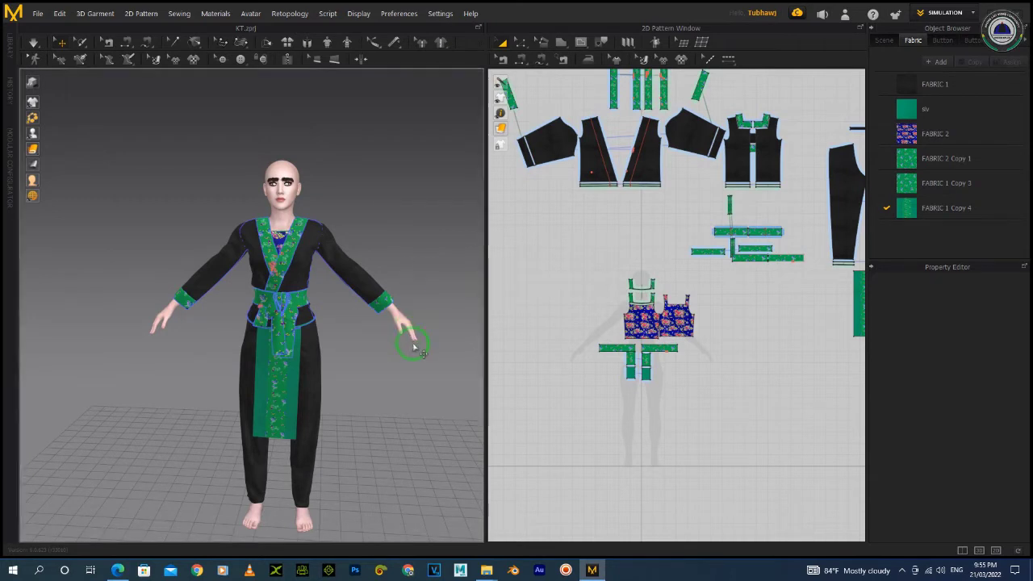
right_click_drag(323, 392, 333, 371)
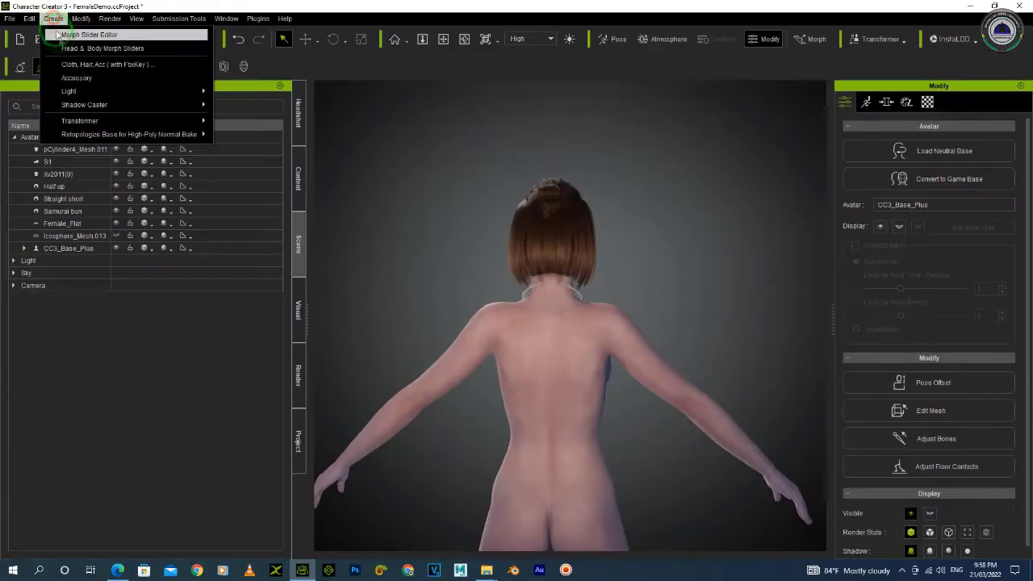
Step: In Character Creator 3, import Ris001.obj from the Ntx100 folder as an accessory on the avatar
left_click(80, 76)
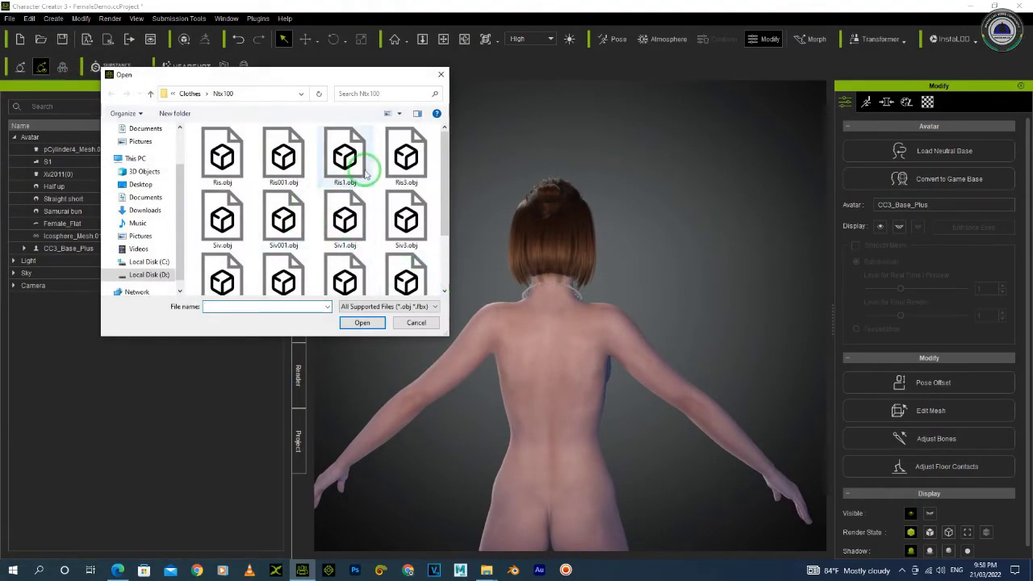
double_click(284, 171)
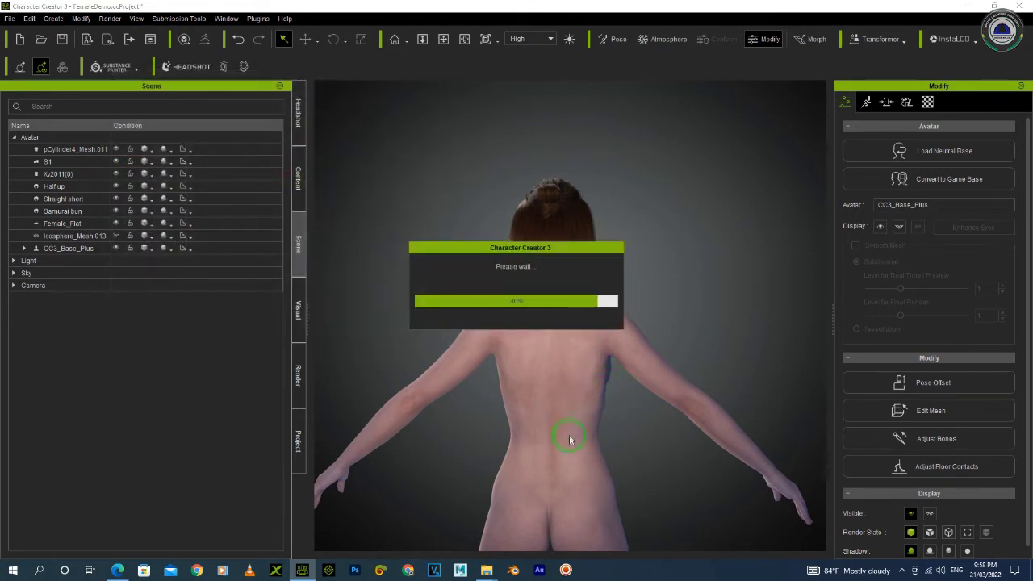
middle_click_drag(562, 438, 571, 236)
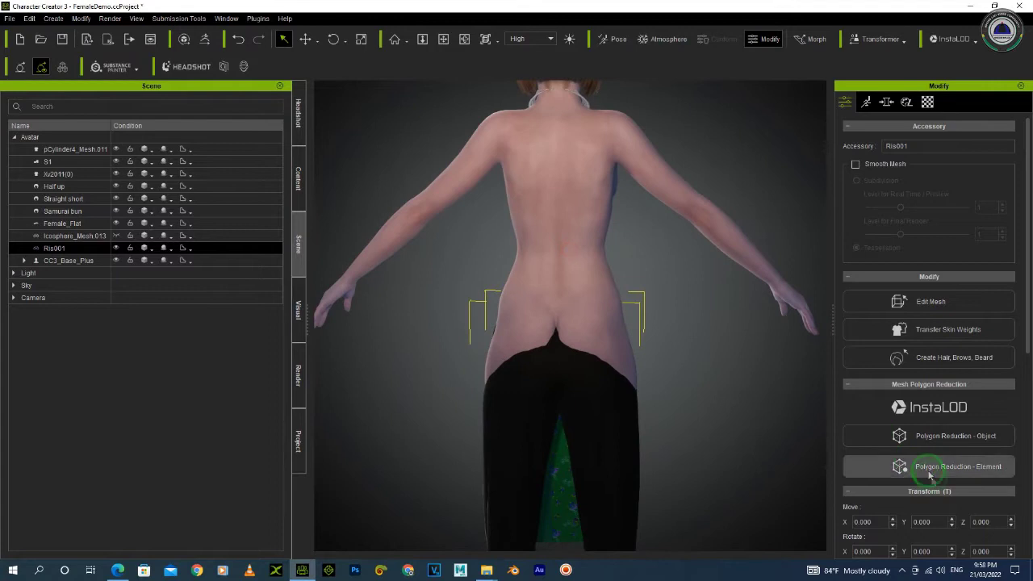
Step: Move the Ris001 trousers upward until their waistband sits at the avatar's waist
scroll(825, 442, "down", 1)
scroll(945, 504, "down", 2)
scroll(946, 507, "down", 3)
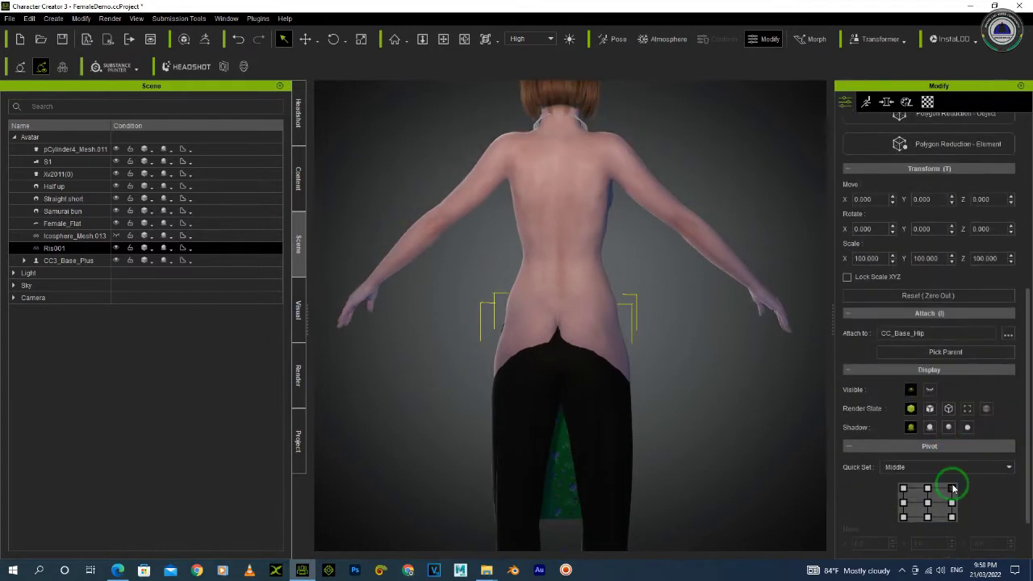
key("w")
left_click_drag(561, 400, 563, 377)
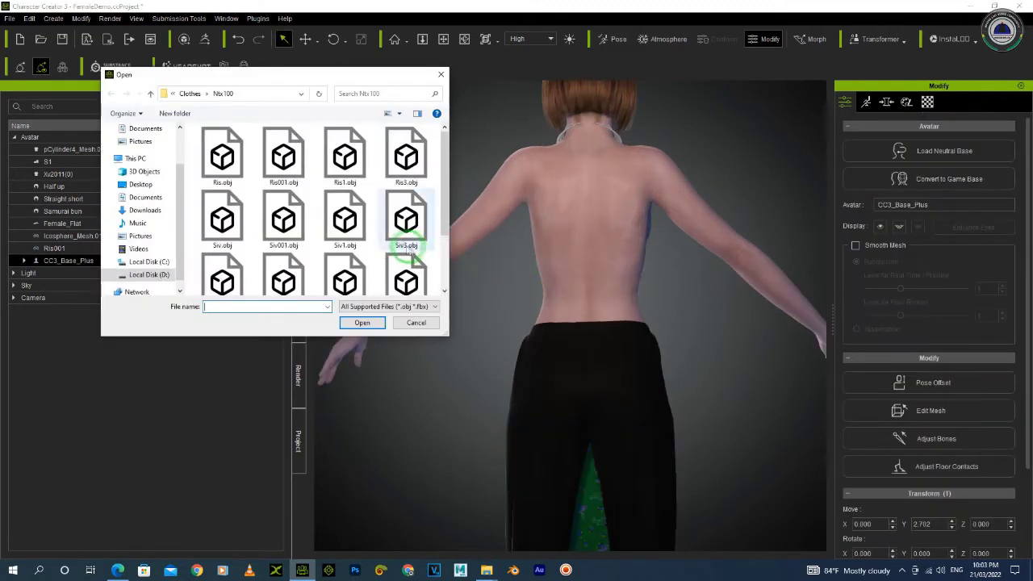
Step: Import Tsho001.obj from the Ntx100 folder as an accessory
left_click(286, 230)
scroll(391, 242, "down", 1)
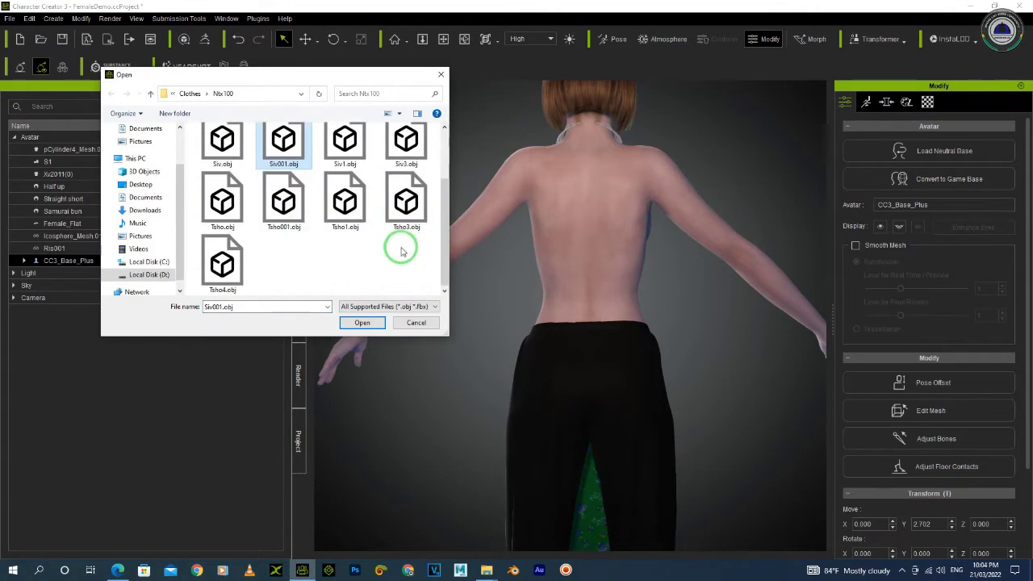
double_click(282, 208)
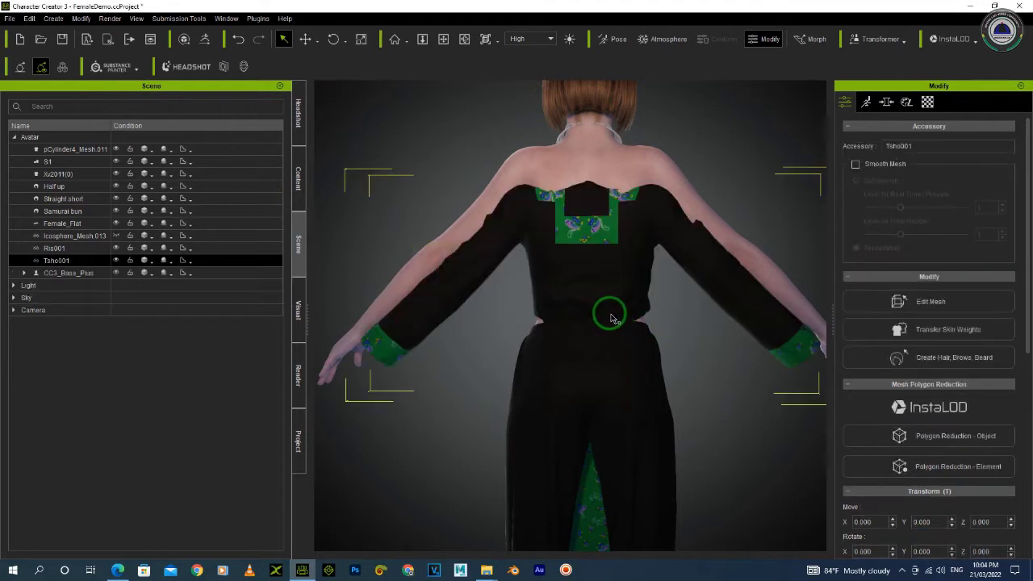
Step: Centre the Tsho001 jacket's pivot and move it onto the avatar's shoulders and torso, to about Y 127.747 and Z -2.307
key("w")
scroll(952, 484, "down", 3)
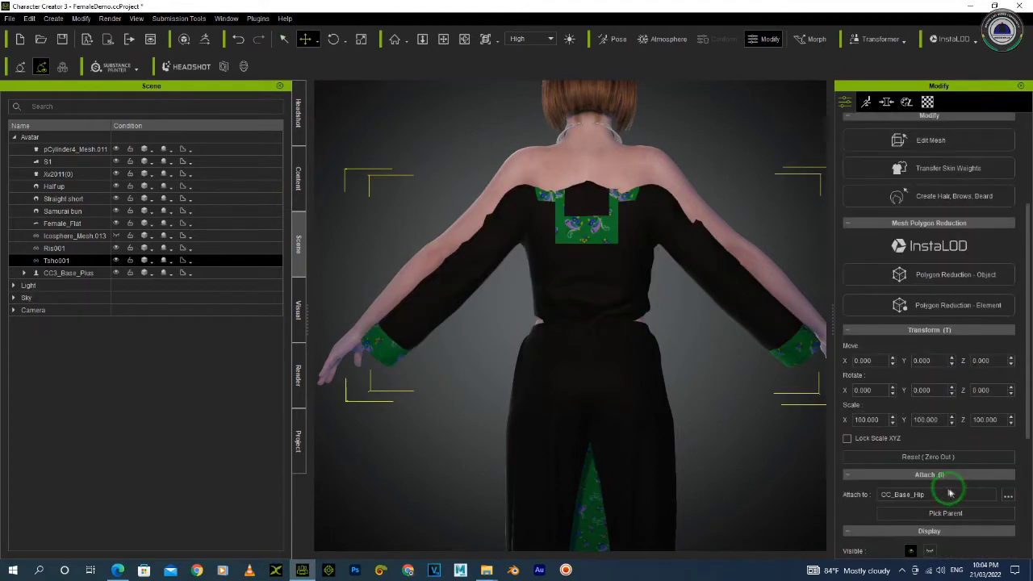
left_click(928, 534)
left_click_drag(590, 213, 591, 180)
right_click_drag(686, 279, 663, 281)
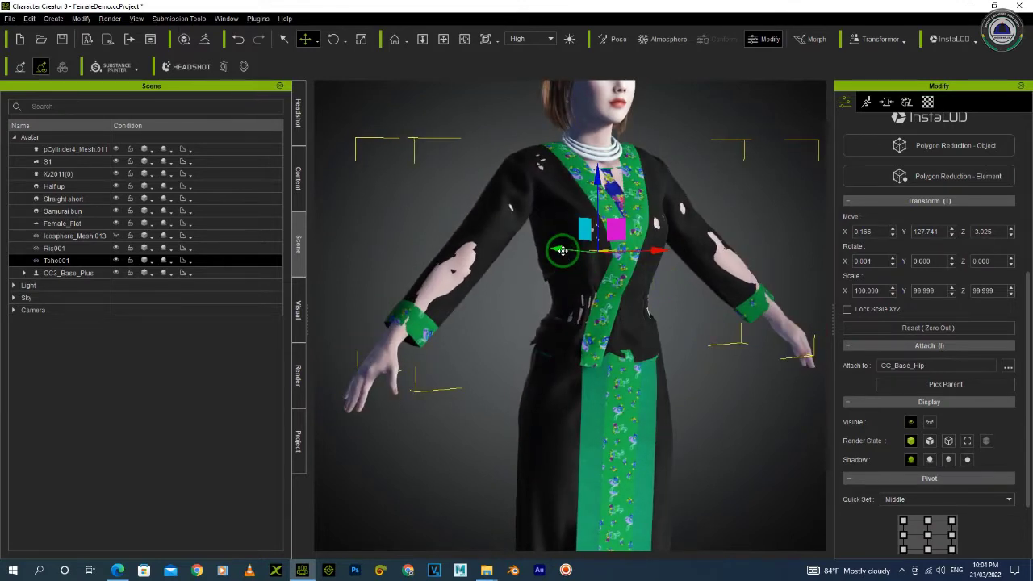
left_click_drag(563, 251, 564, 251)
right_click_drag(691, 301, 514, 293)
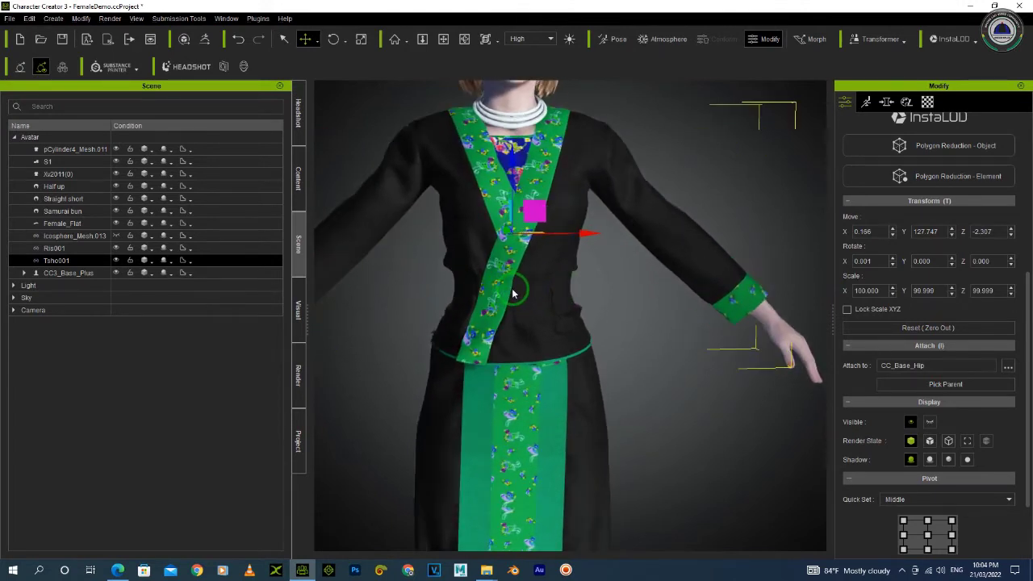
Step: Import Siv001.obj from the Ntx100 folder as an accessory
left_click(53, 19)
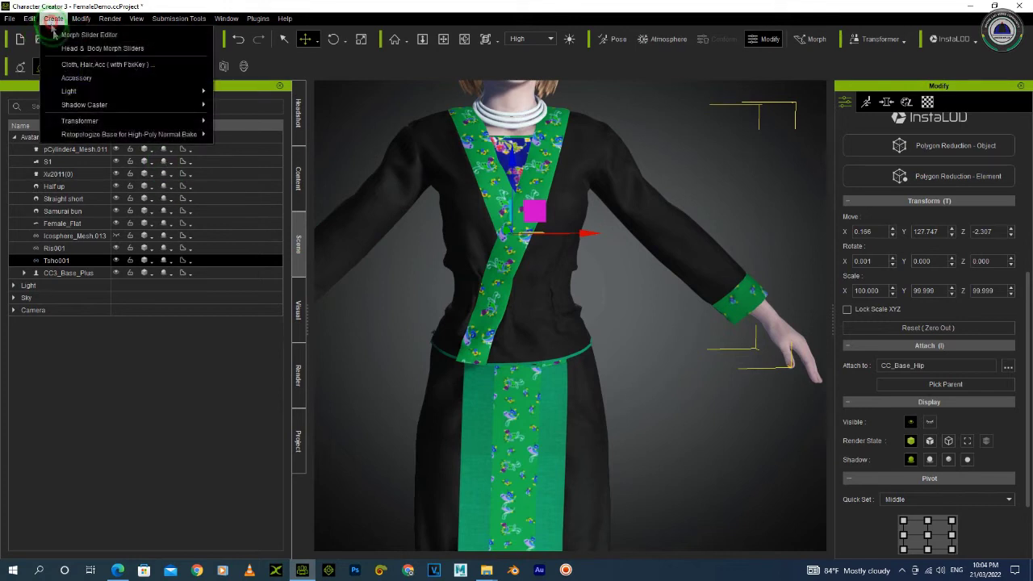
left_click(51, 77)
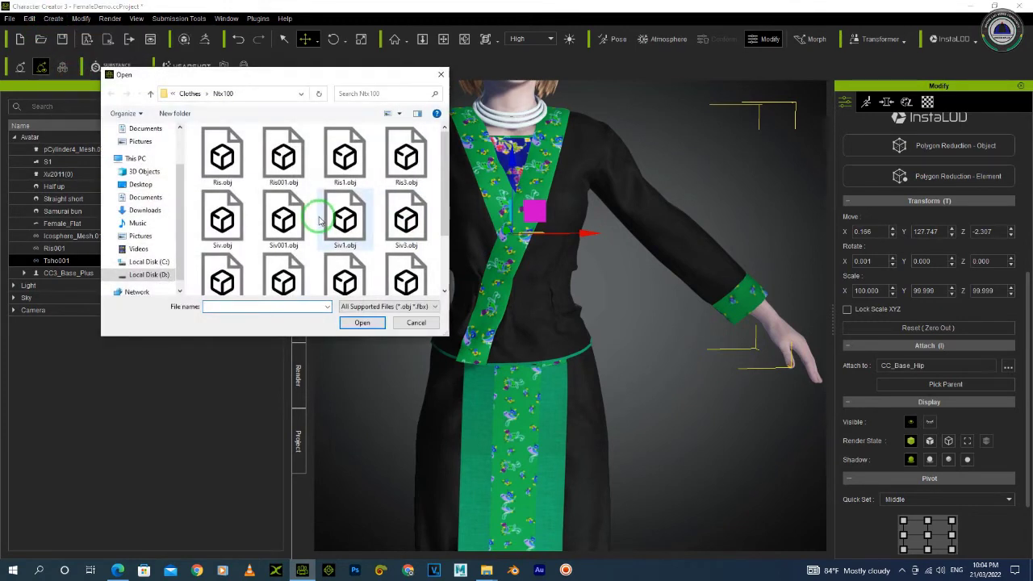
scroll(393, 218, "down", 1)
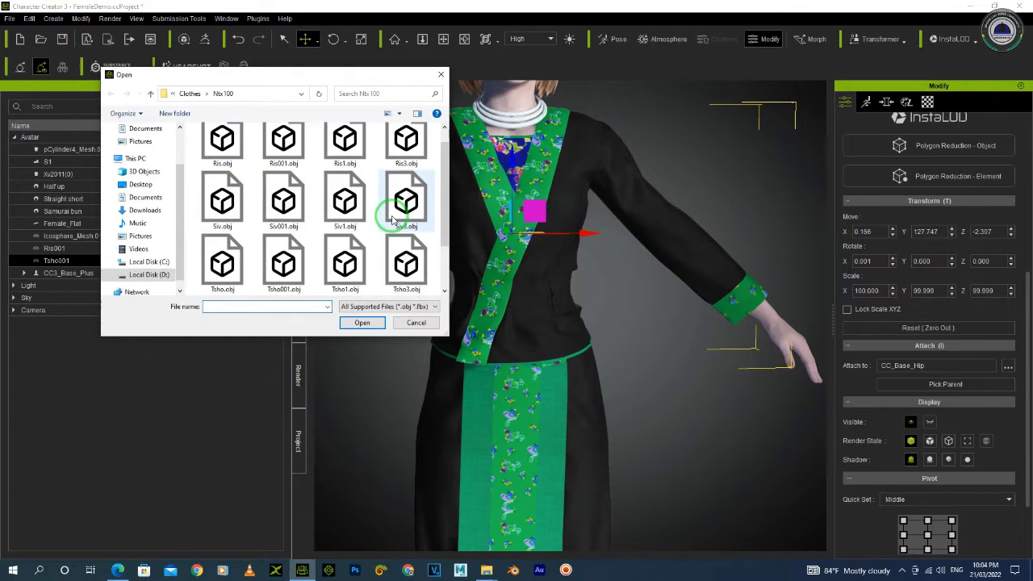
scroll(393, 218, "down", 1)
scroll(288, 206, "up", 1)
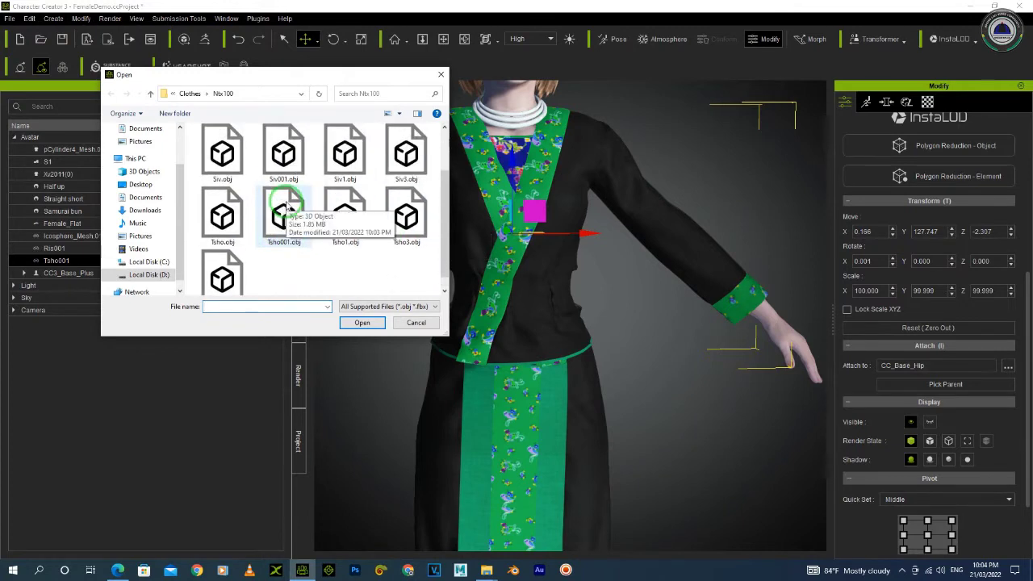
double_click(281, 154)
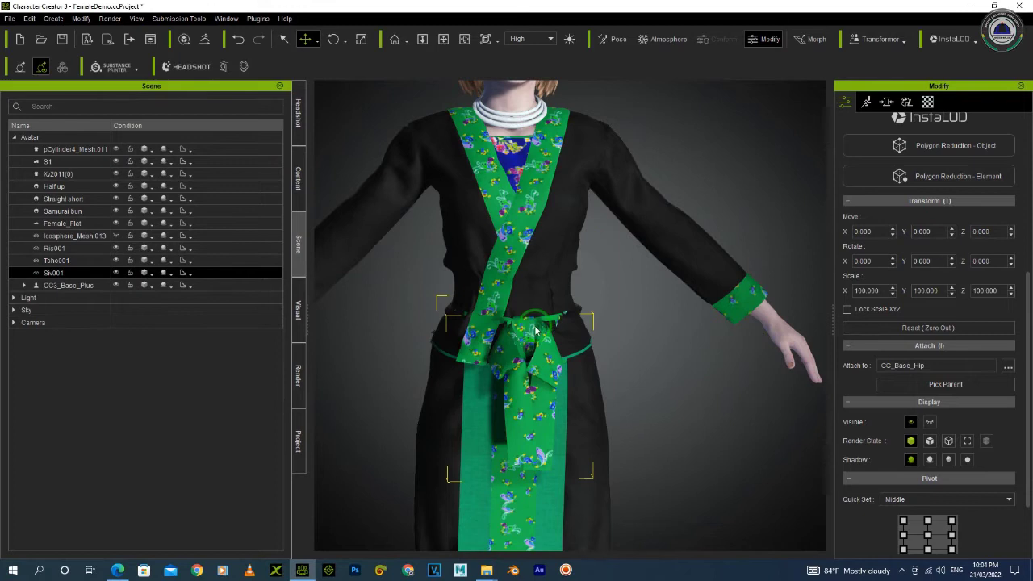
Step: Centre the Siv001 sash's pivot and move it around the jacket's waist, to about Y 105.553 and Z -0.615
left_click(928, 534)
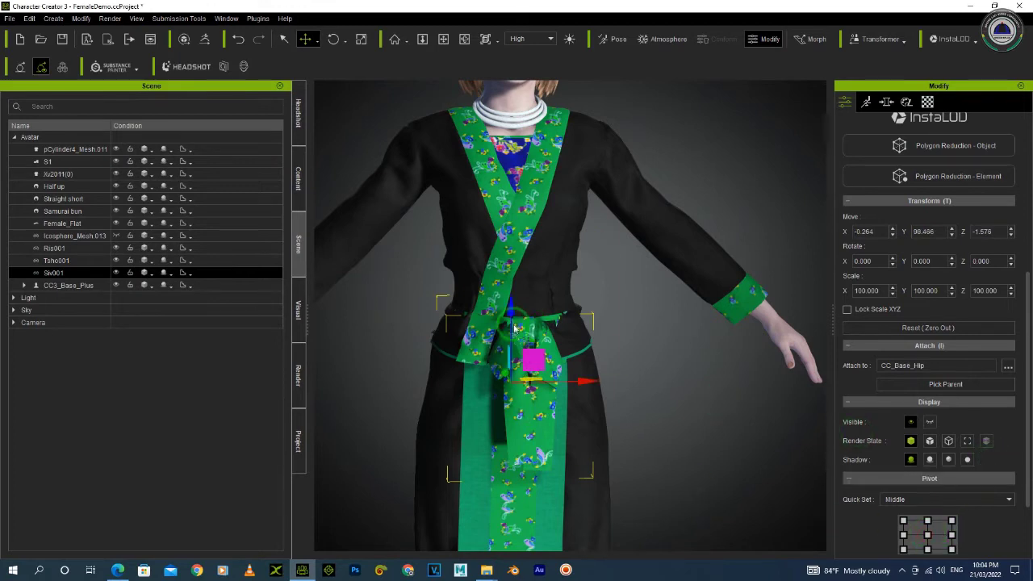
left_click_drag(510, 306, 511, 273)
right_click_drag(664, 337, 380, 346)
scroll(554, 326, "up", 4)
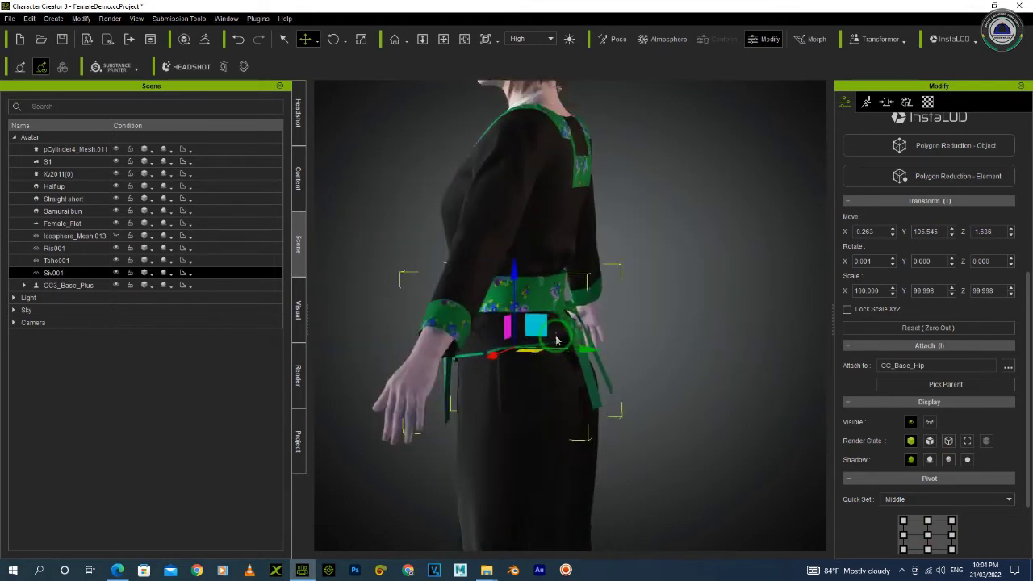
left_click_drag(562, 362, 558, 362)
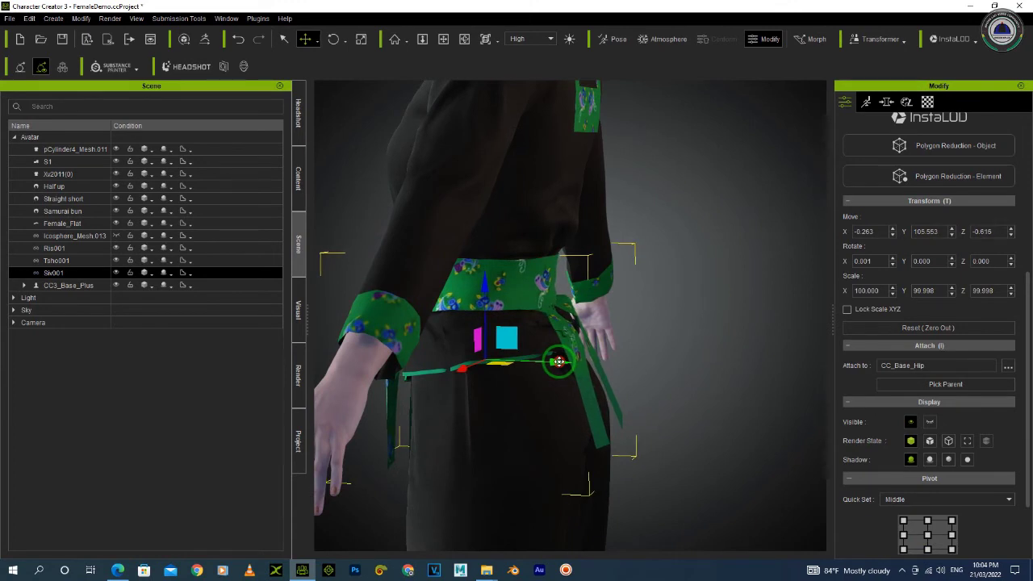
right_click_drag(559, 362, 631, 317)
left_click(650, 297)
Step: Open the Bump texture chooser for the Tsho001 jacket and browse to My Document > Clothes > Ntx100 on drive D
scroll(529, 294, "up", 3)
scroll(529, 294, "down", 2)
scroll(530, 296, "down", 4)
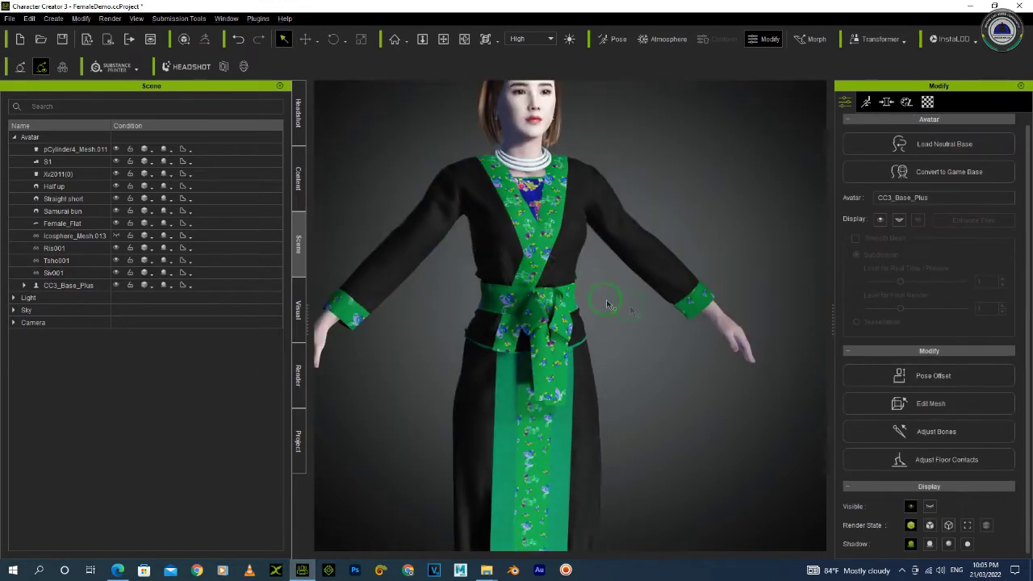
left_click(577, 229)
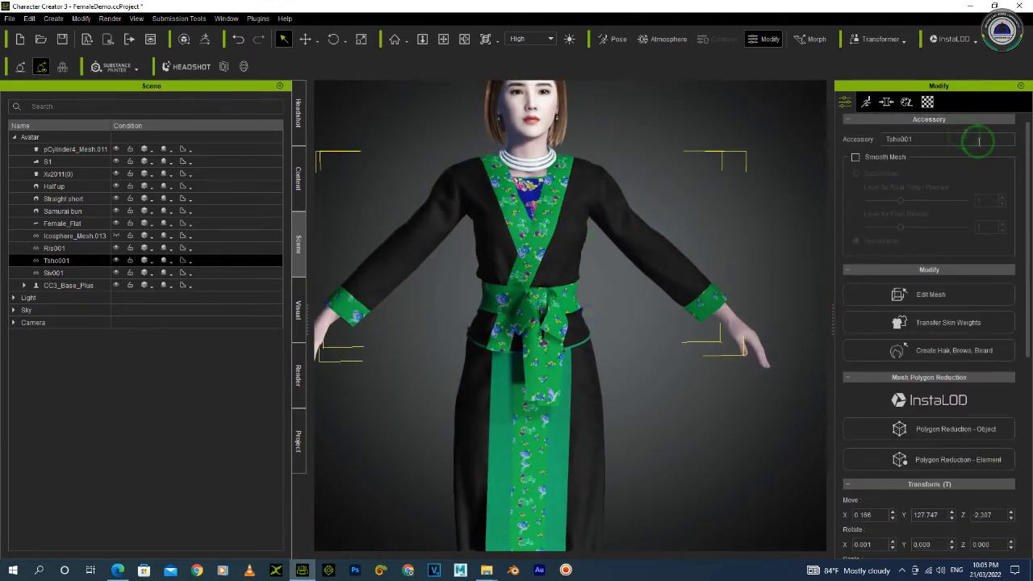
left_click(927, 102)
left_click(997, 373)
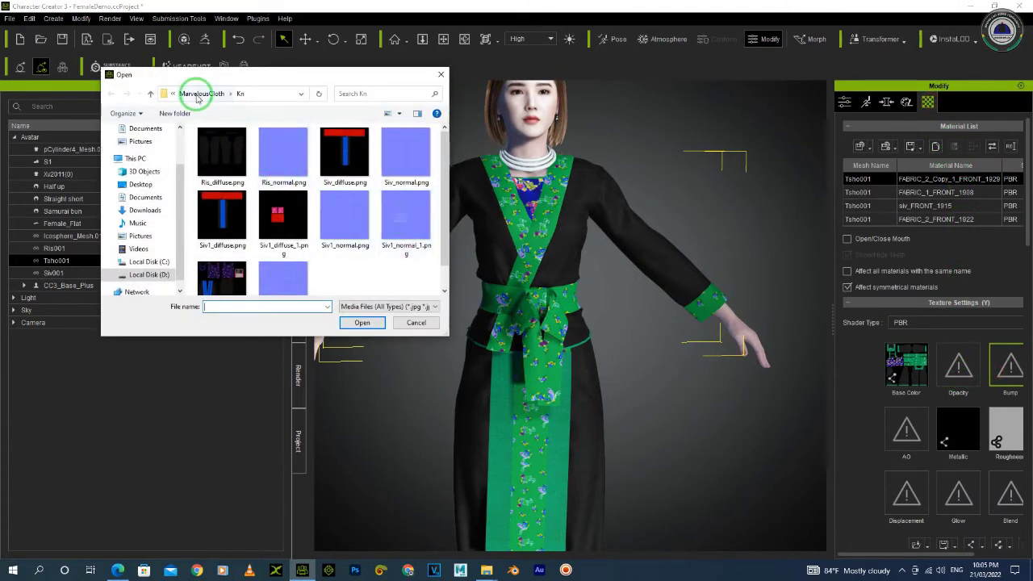
left_click(197, 96)
left_click(157, 274)
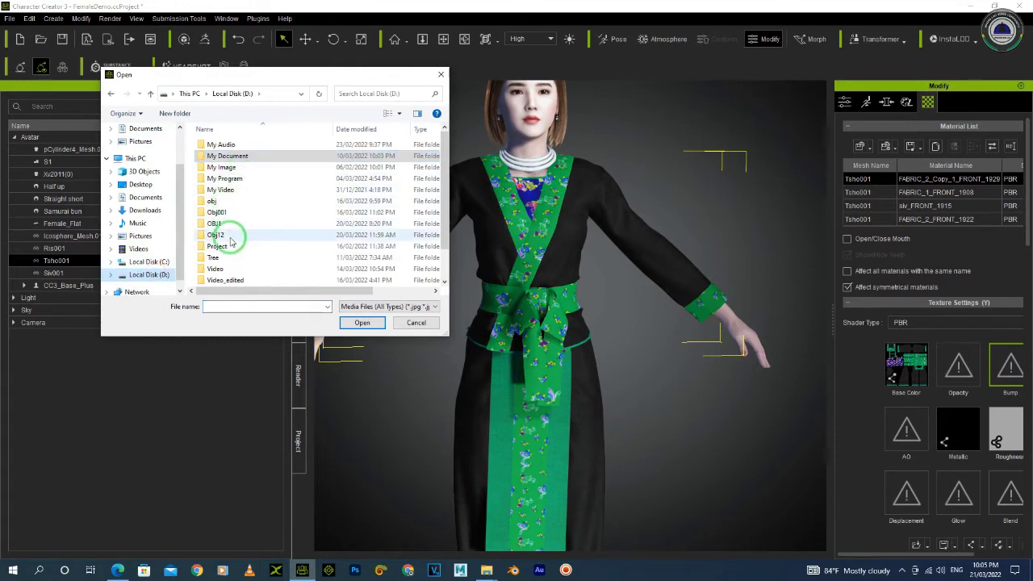
double_click(242, 155)
left_click(240, 213)
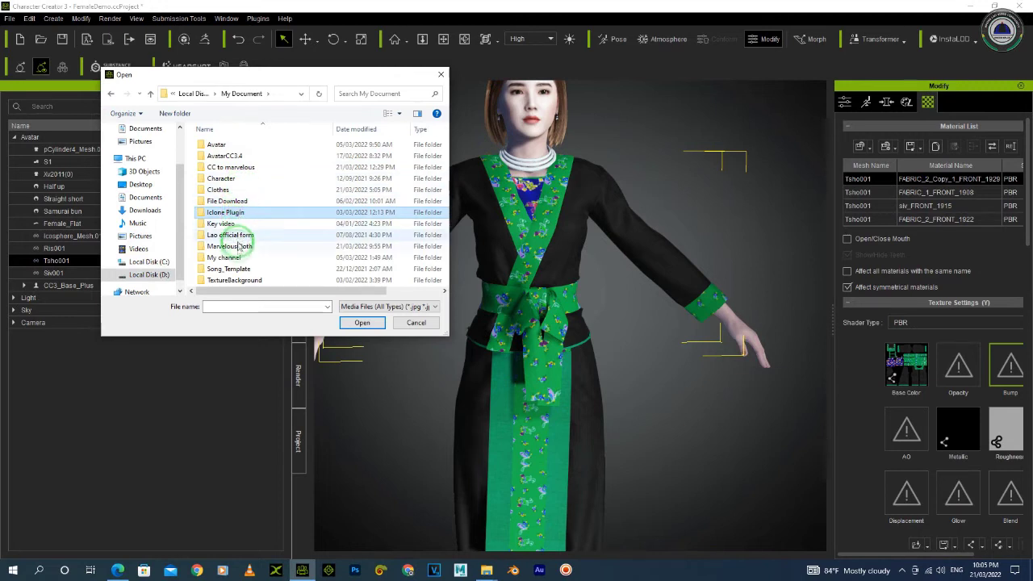
double_click(222, 190)
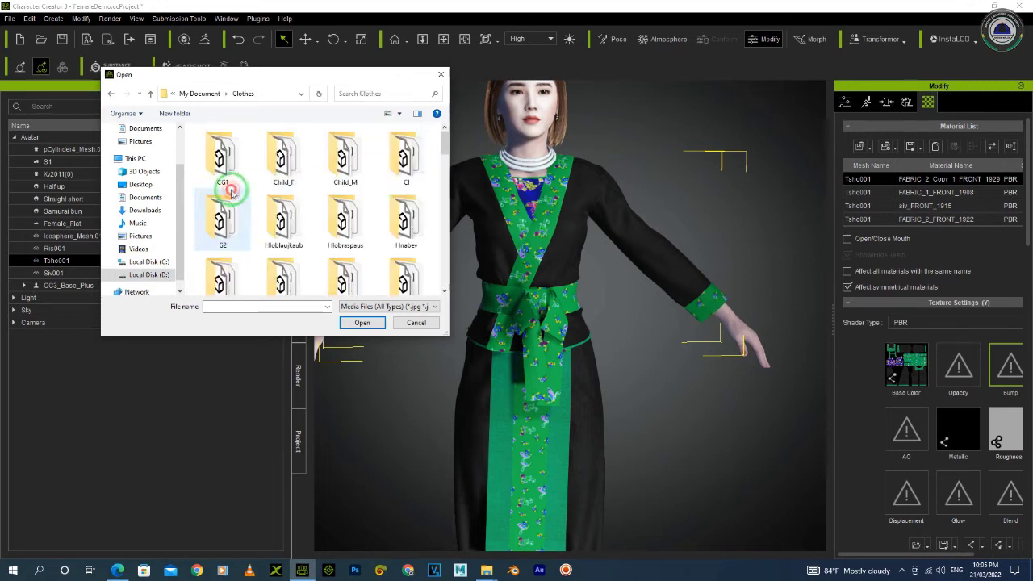
left_click_drag(443, 145, 447, 171)
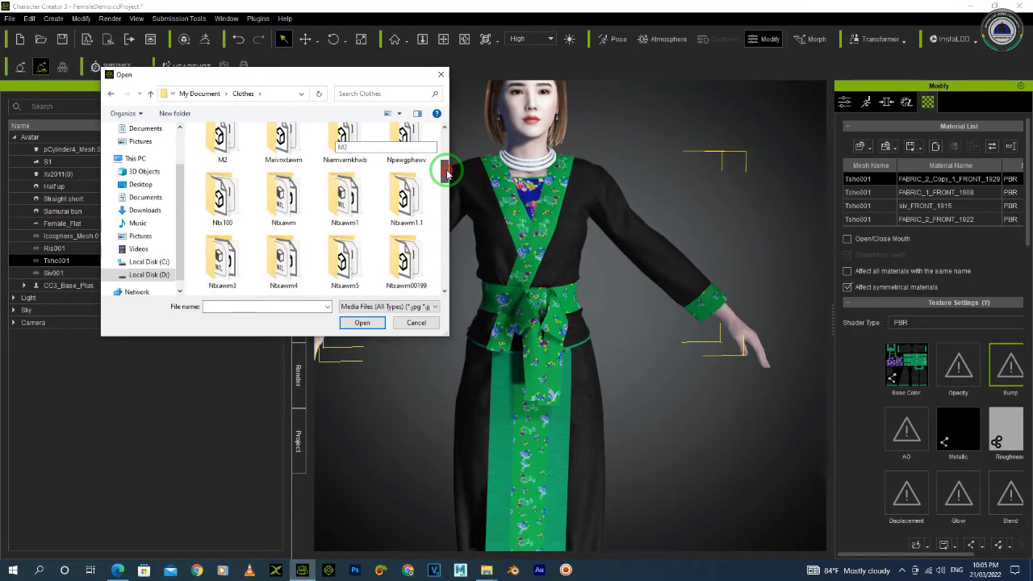
double_click(222, 199)
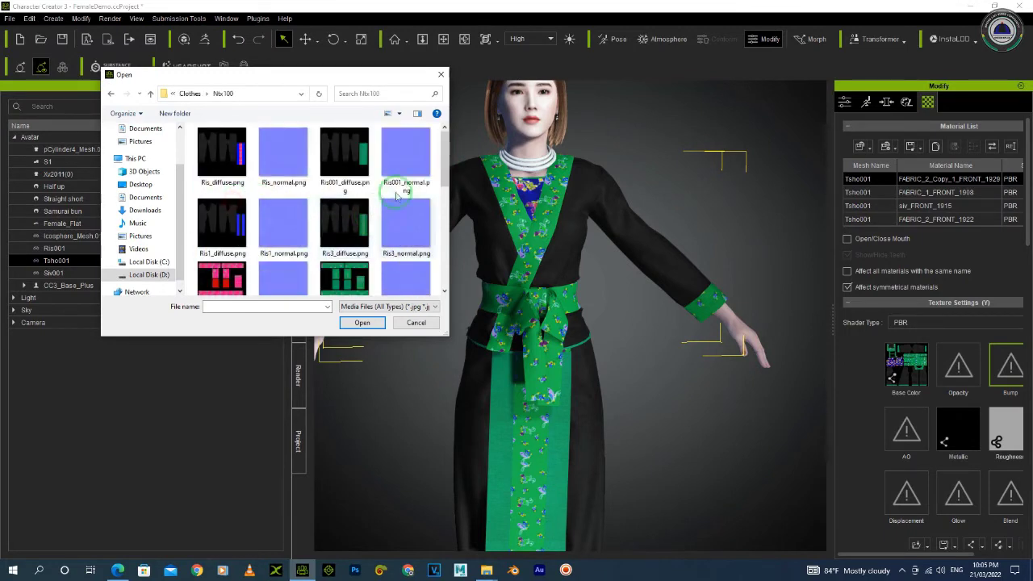
Step: Load Tsho001_normal.png into the jacket's Bump channel
left_click_drag(445, 147, 445, 229)
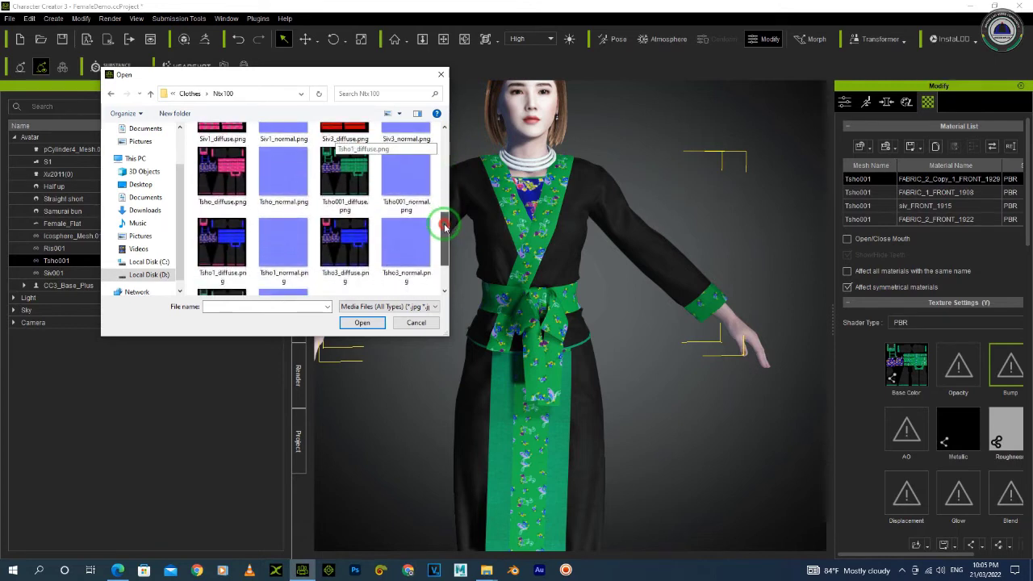
left_click(406, 192)
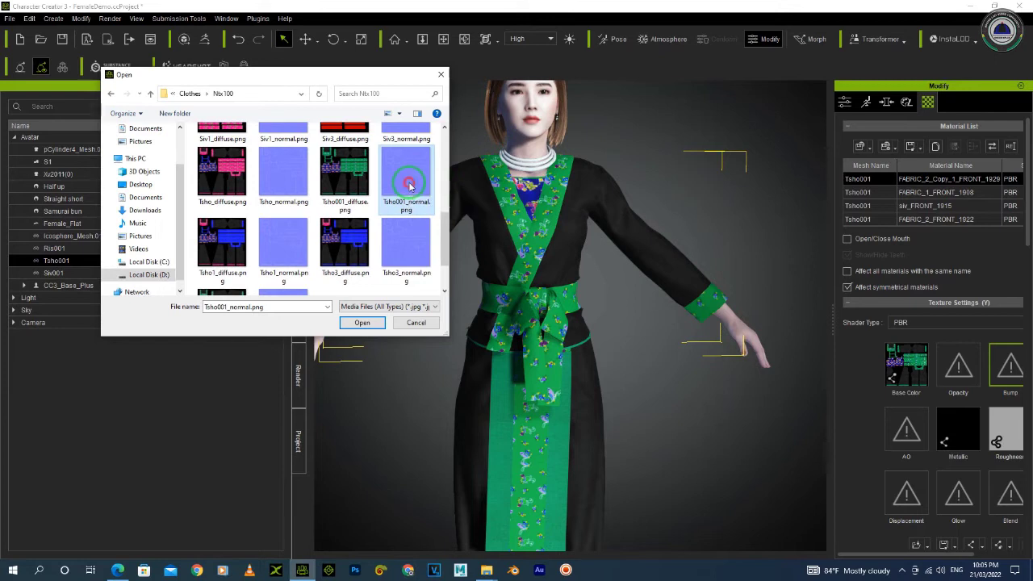
double_click(409, 186)
left_click(483, 296)
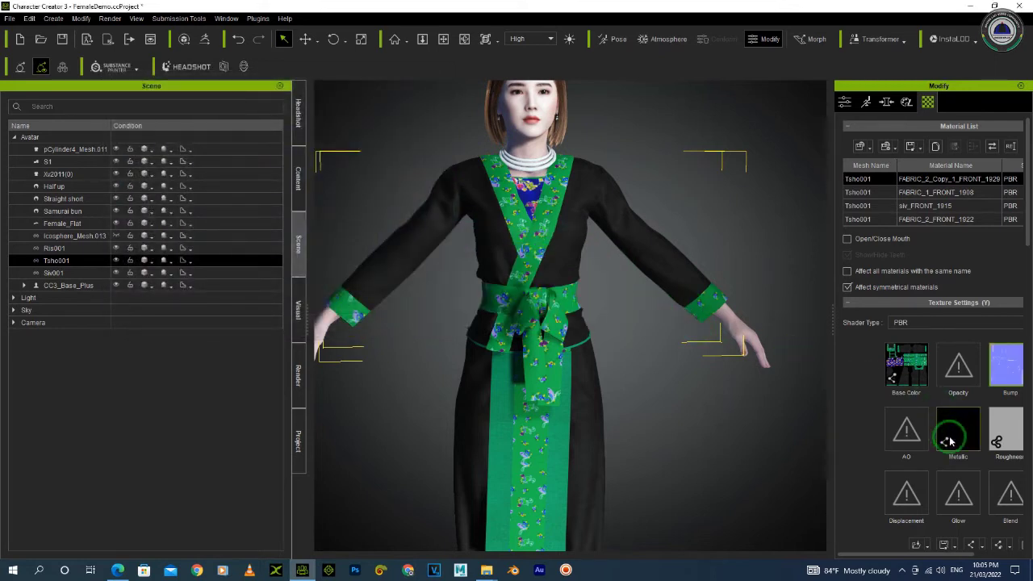
Step: Lower the bump strength of the Tsho001 jacket to its minimum
scroll(949, 441, "down", 3)
left_click(981, 472)
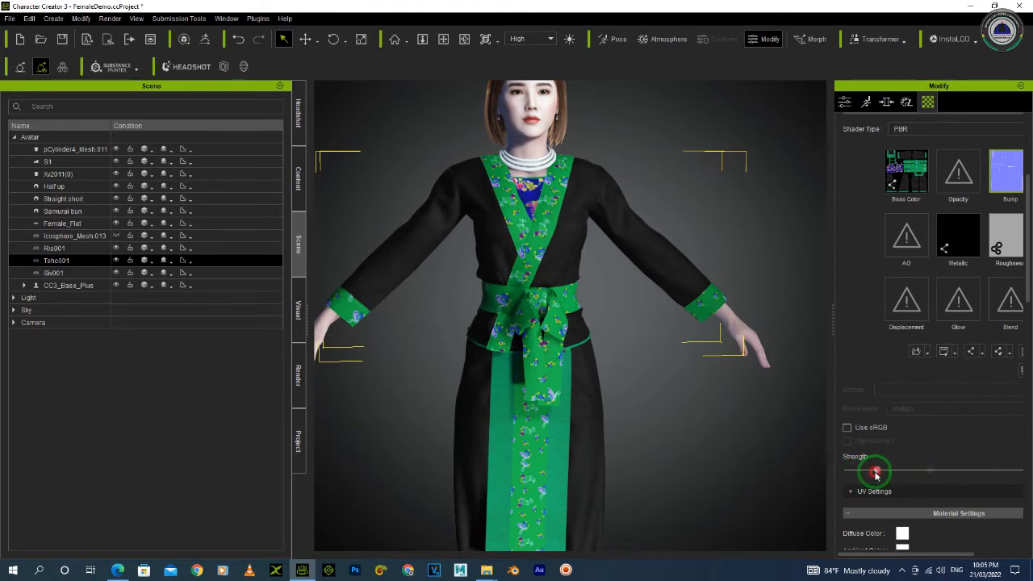
left_click_drag(1017, 476, 846, 471)
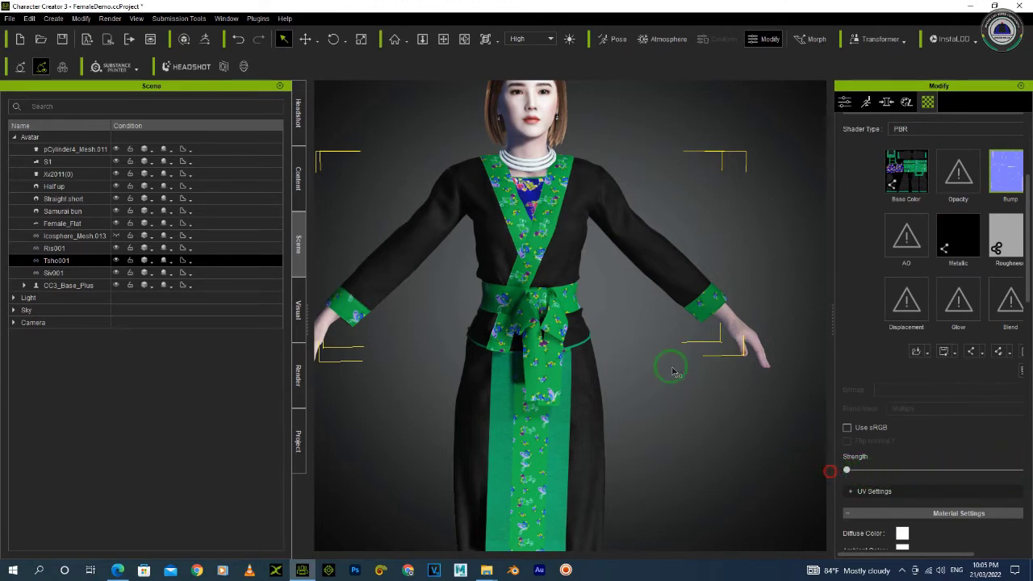
Step: Examine the jacket's shading up close and select the Ris001 trousers
scroll(580, 218, "up", 1)
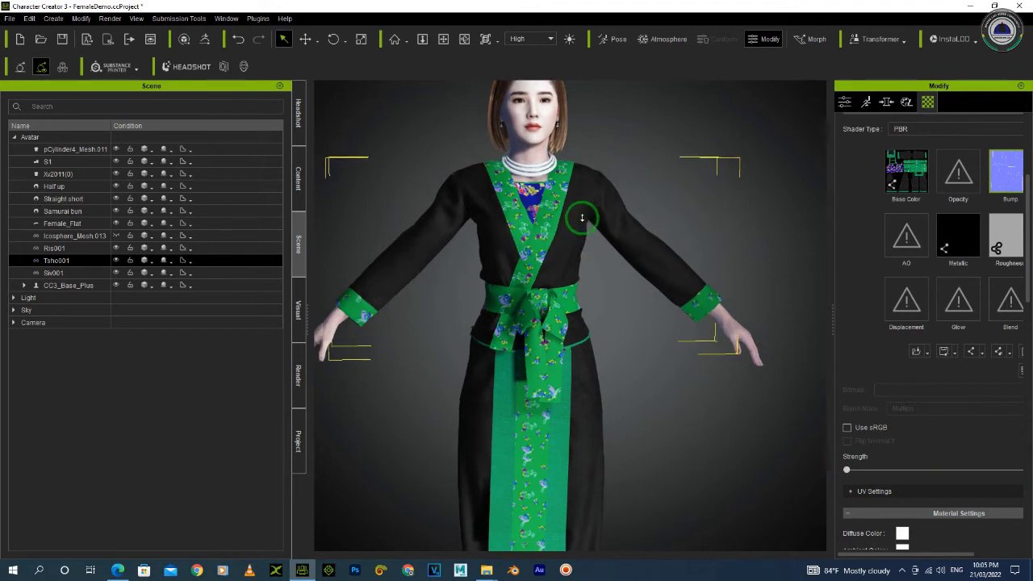
scroll(582, 218, "up", 3)
right_click_drag(675, 234, 560, 237)
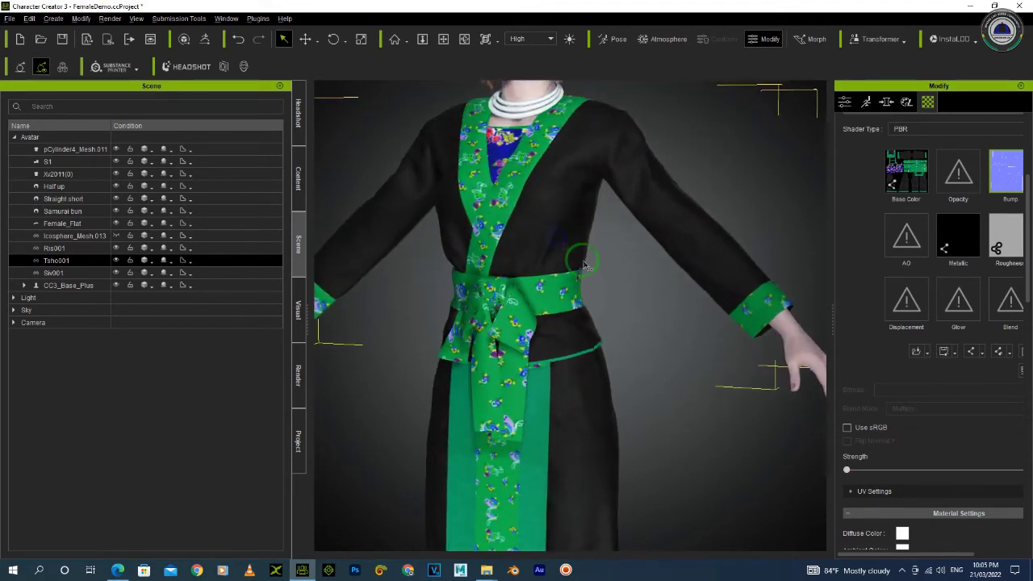
middle_click_drag(589, 413, 562, 296)
left_click(571, 325)
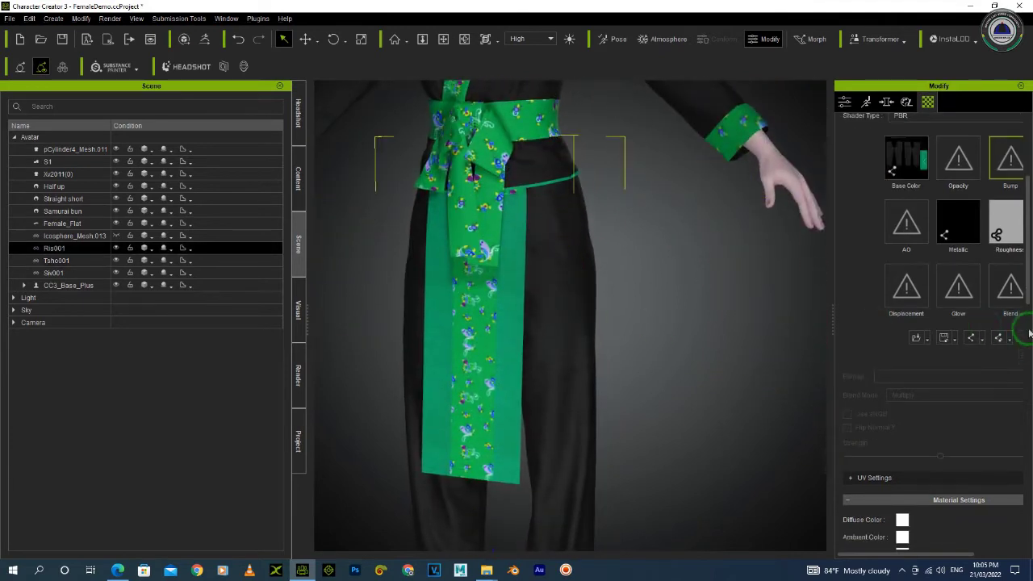
left_click(1009, 157)
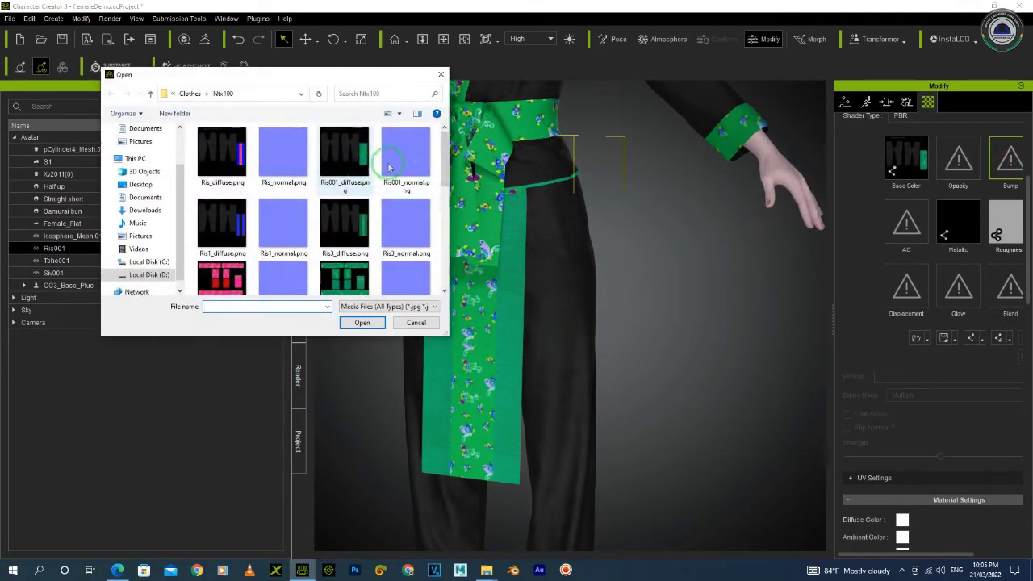
left_click(352, 163)
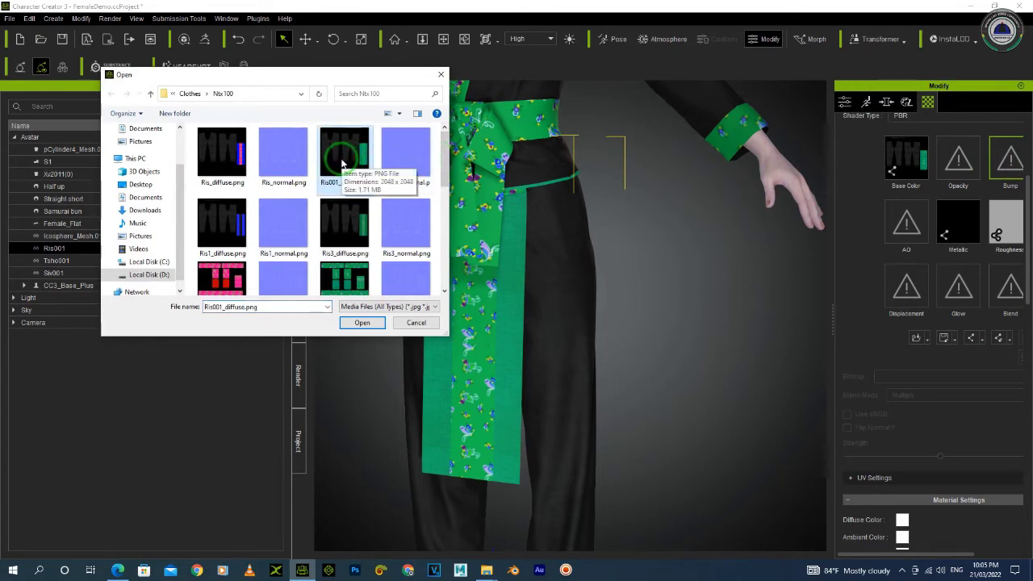
double_click(341, 163)
left_click(540, 296)
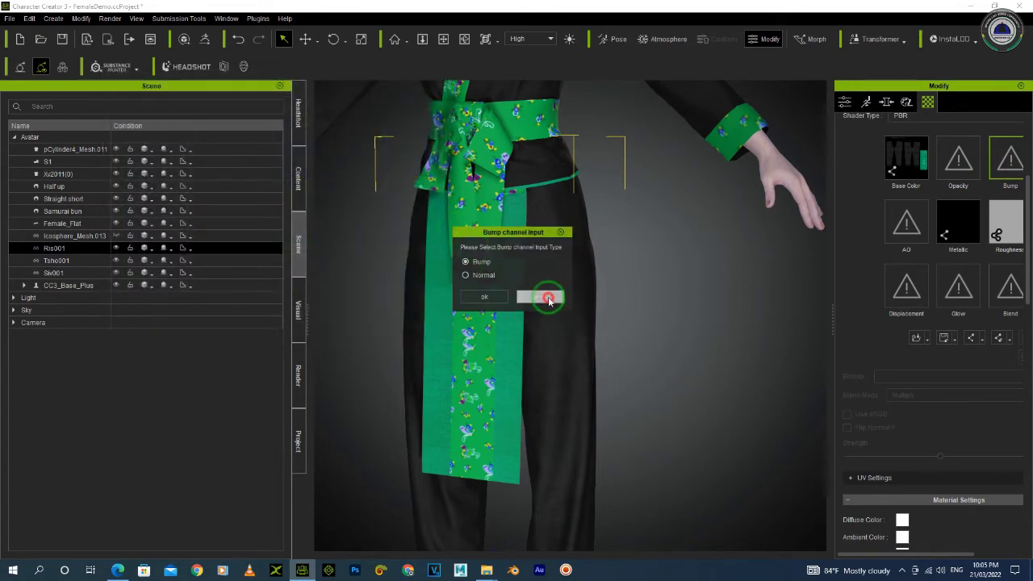
Step: Load Ris001_normal.png into the Bump channel of the Ris001 trousers
left_click(1008, 165)
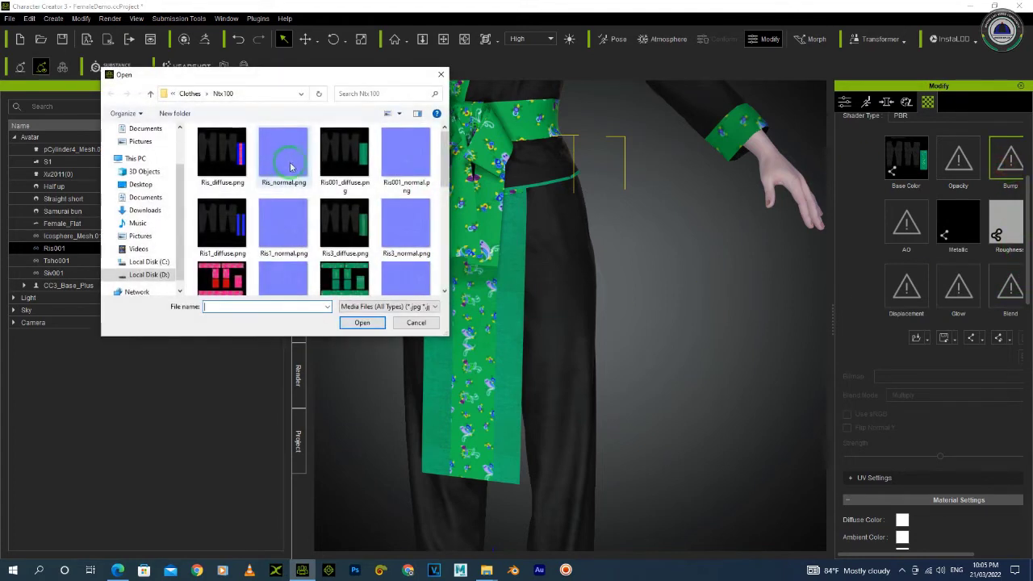
left_click(420, 159)
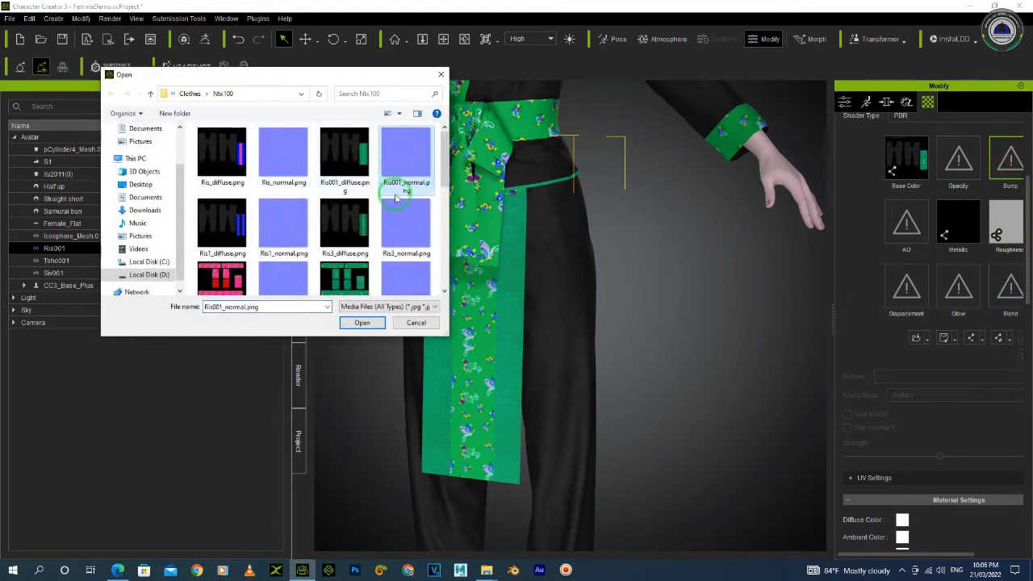
double_click(418, 166)
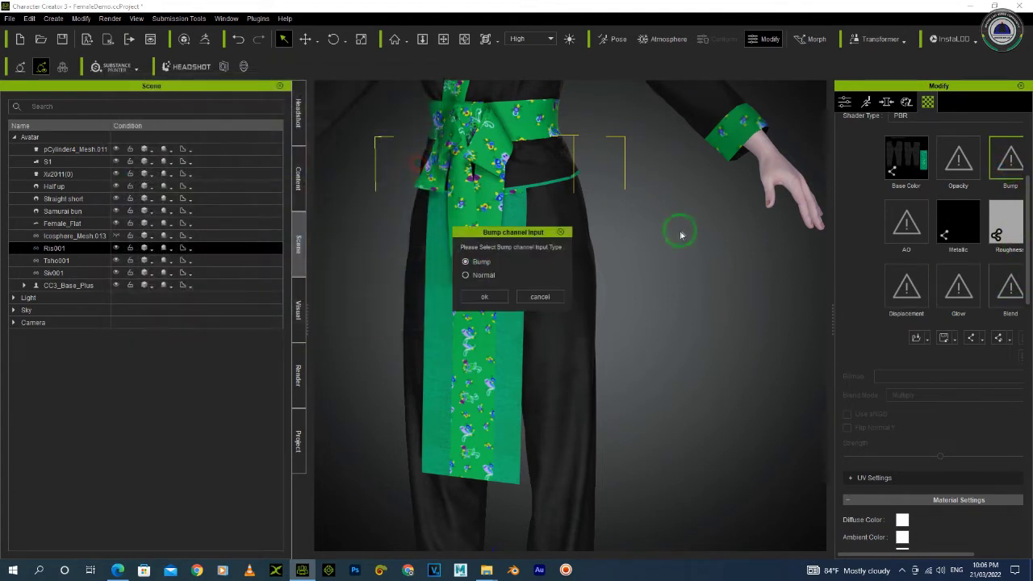
left_click(485, 295)
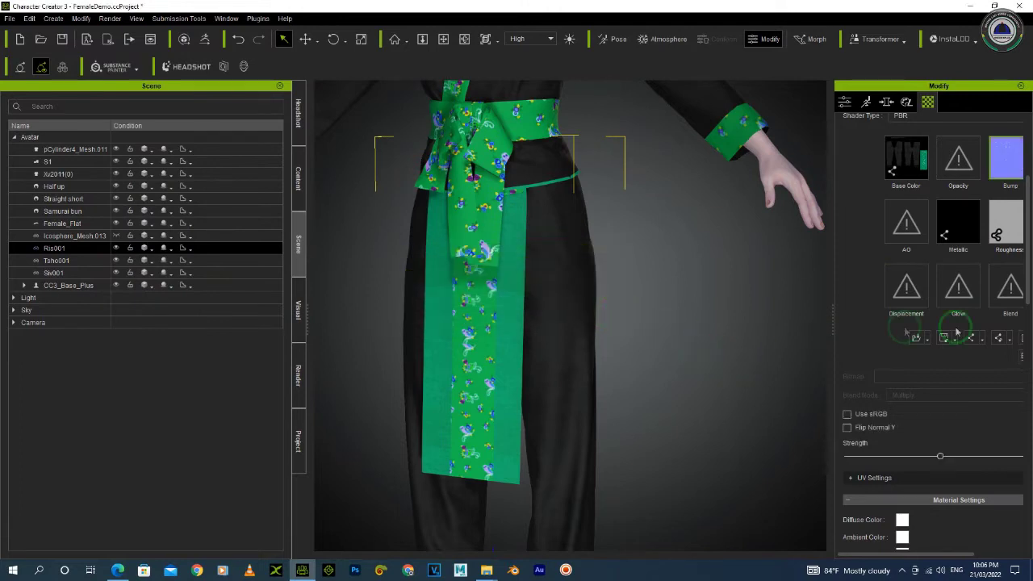
Step: Try different Bump strengths and Use sRGB on the trousers, then leave sRGB off and the strength at its minimum
left_click_drag(878, 457, 1023, 460)
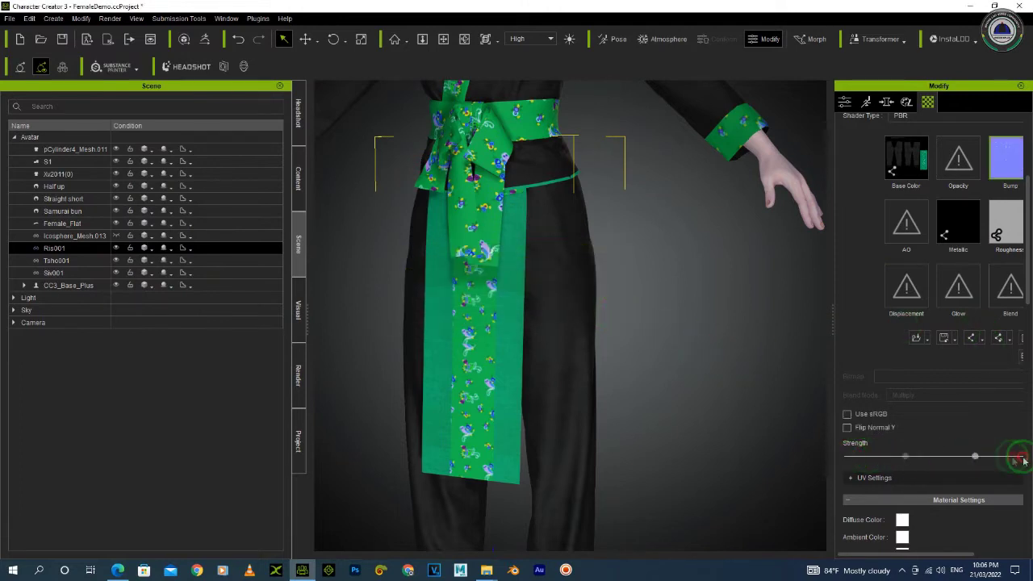
left_click_drag(846, 456, 915, 457)
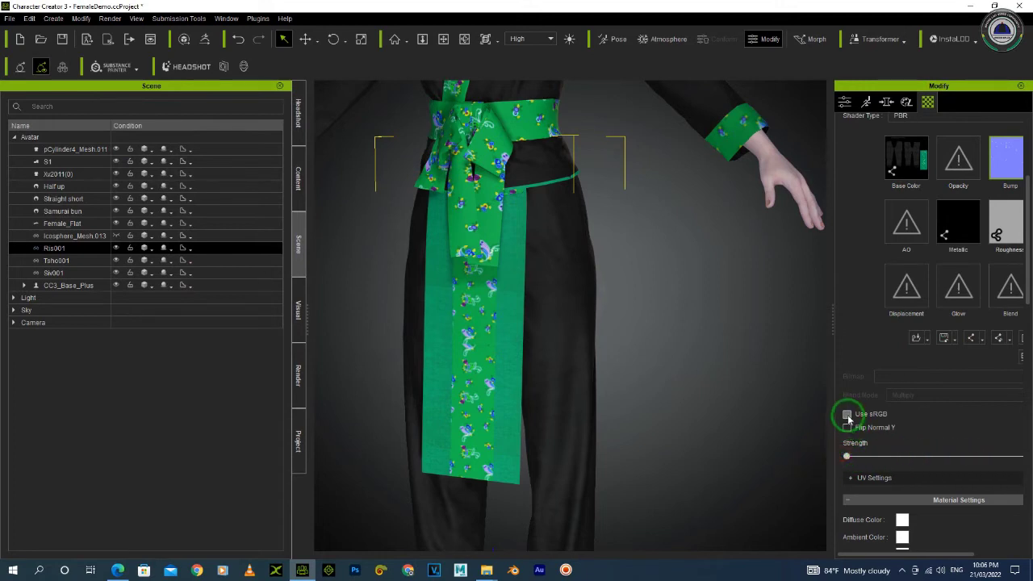
left_click_drag(848, 458, 918, 460)
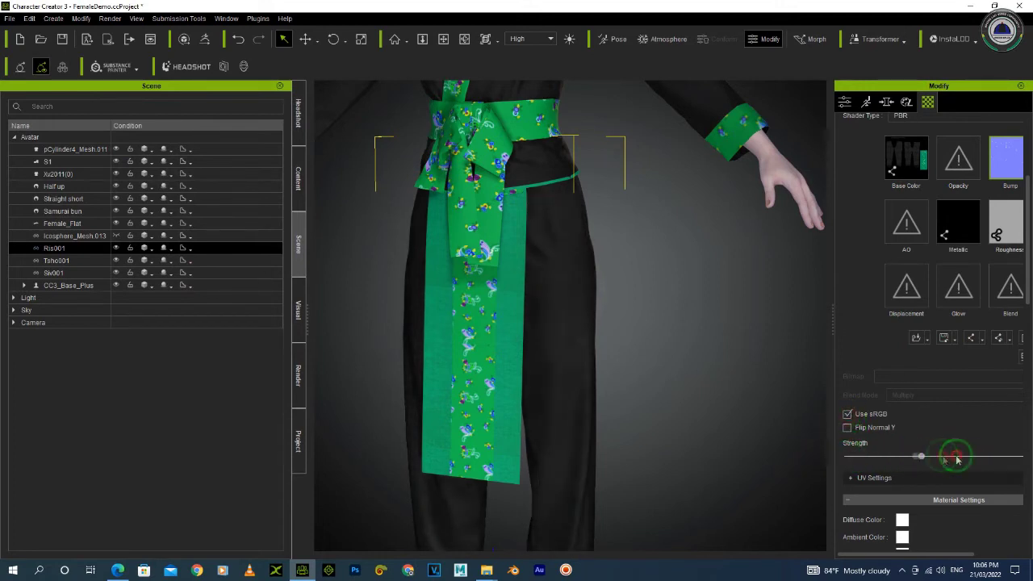
right_click_drag(638, 422, 446, 356)
left_click(847, 414)
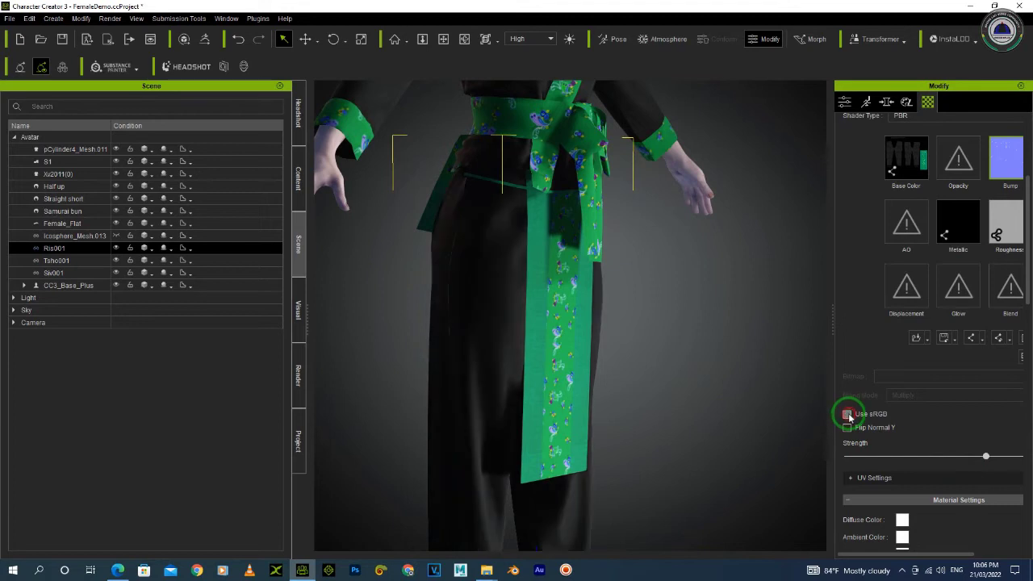
right_click_drag(793, 460, 588, 320)
scroll(583, 313, "down", 3)
mouse_move(602, 273)
right_mouse_down()
mouse_move(600, 314)
mouse_move(606, 267)
right_mouse_up()
right_click_drag(621, 331, 601, 376)
right_click_drag(683, 376, 727, 387)
scroll(957, 480, "down", 5)
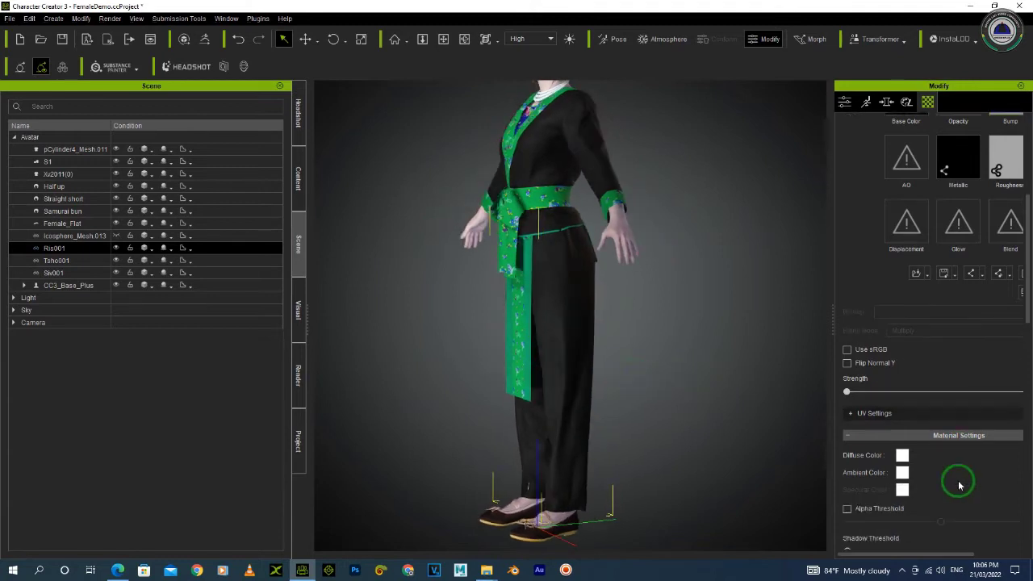
Step: Set the Ris001 trousers' pivot at the centre of their waist and slightly adjust their X rotation
left_click(844, 102)
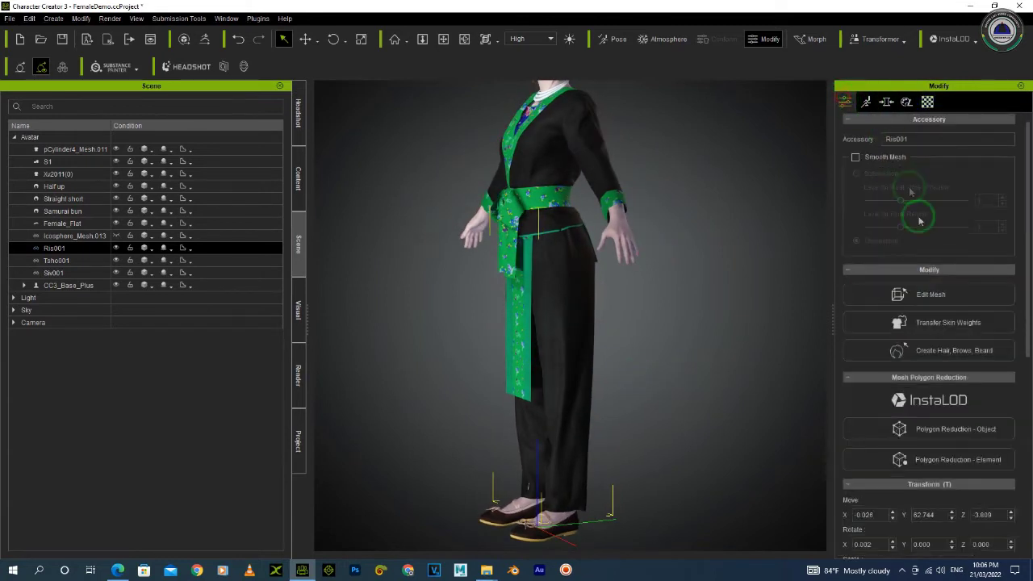
scroll(960, 505, "down", 8)
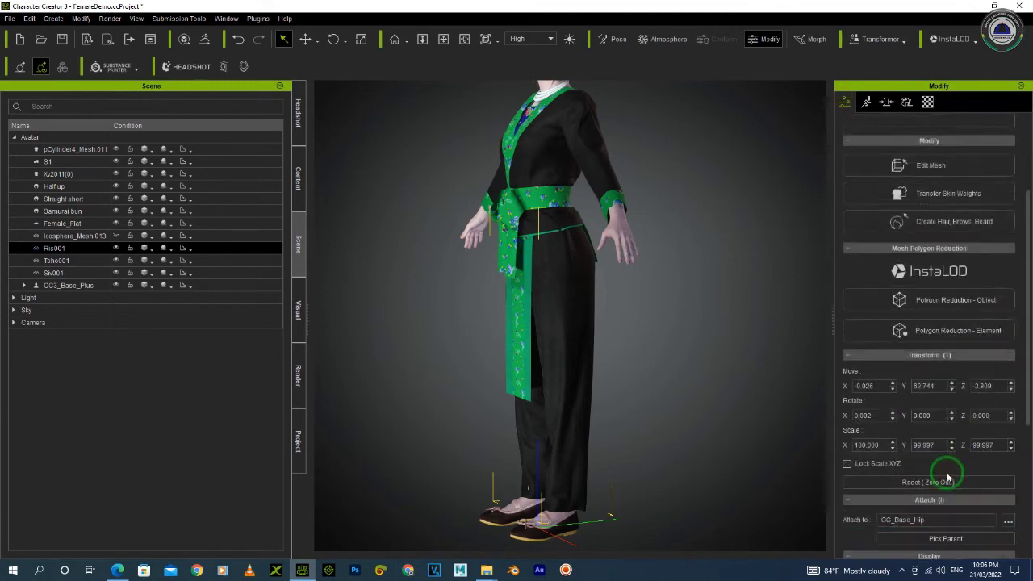
key("w")
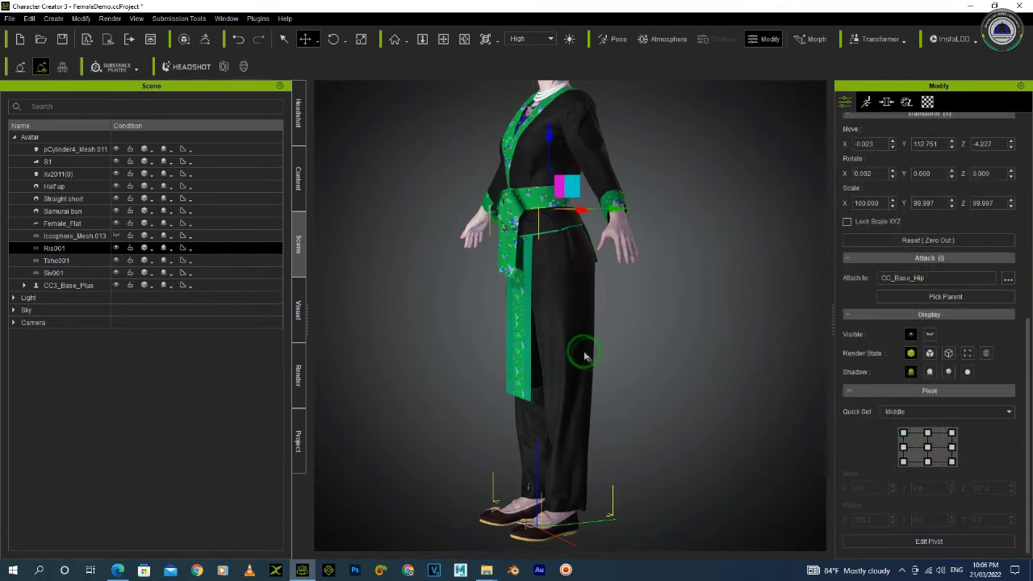
left_click(891, 178)
right_click_drag(713, 309, 403, 313)
left_click(664, 306)
Step: Transfer skin weights to the Tsho001 jacket using the Default template
scroll(634, 291, "down", 3)
right_click_drag(640, 306, 505, 323)
middle_click_drag(637, 250, 609, 286)
scroll(569, 194, "up", 2)
scroll(569, 193, "up", 4)
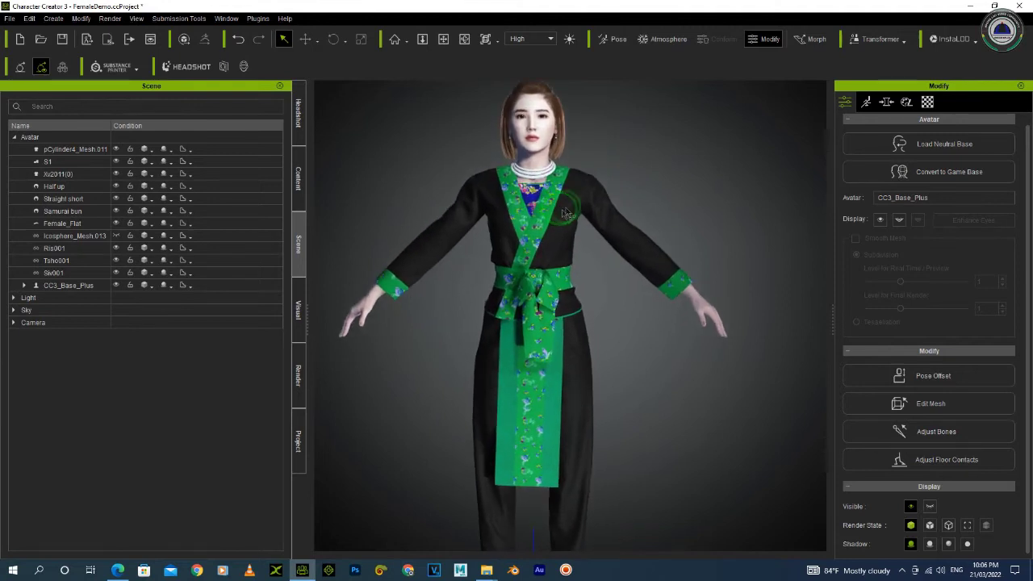
left_click(592, 202)
left_click(898, 322)
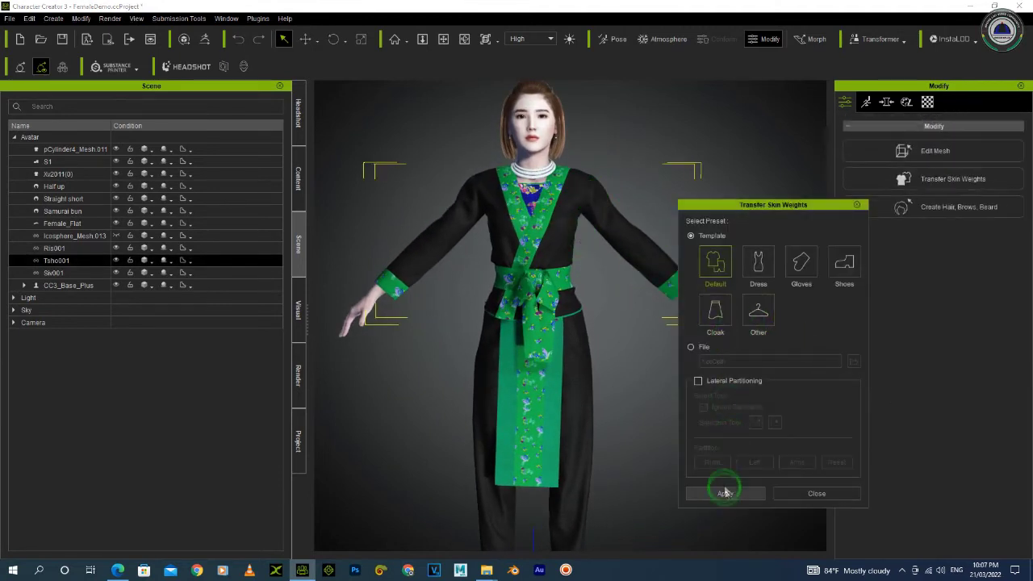
left_click(724, 493)
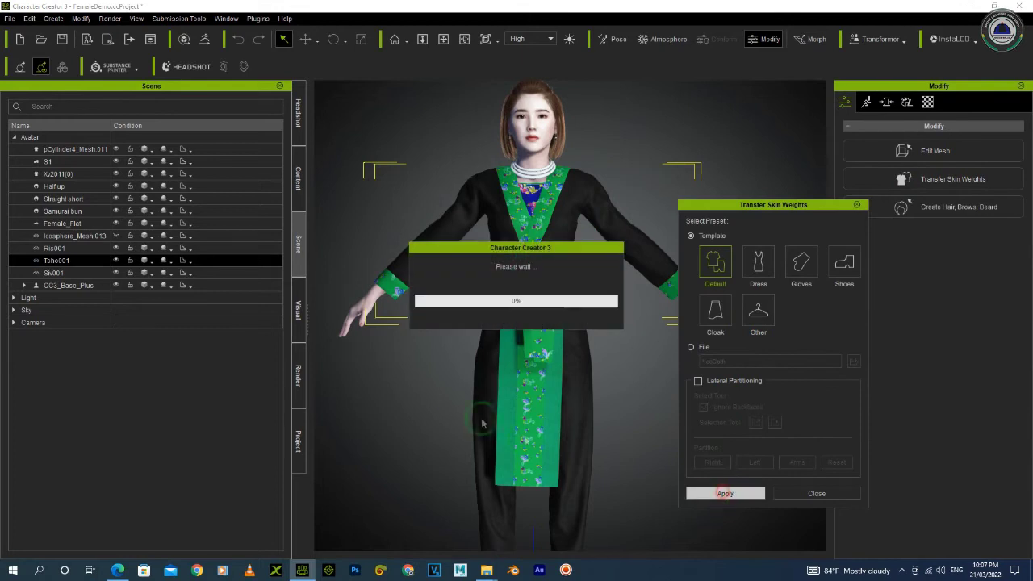
left_click(811, 494)
Step: Transfer skin weights to the Ris001 trousers using the Default template
left_click(577, 430)
left_click(934, 327)
left_click(556, 330)
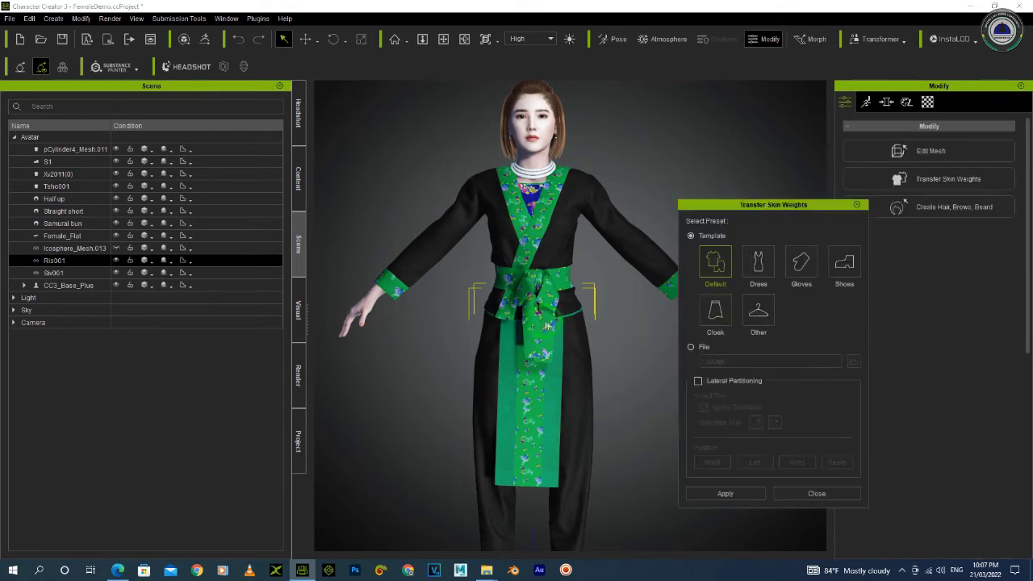
left_click(727, 492)
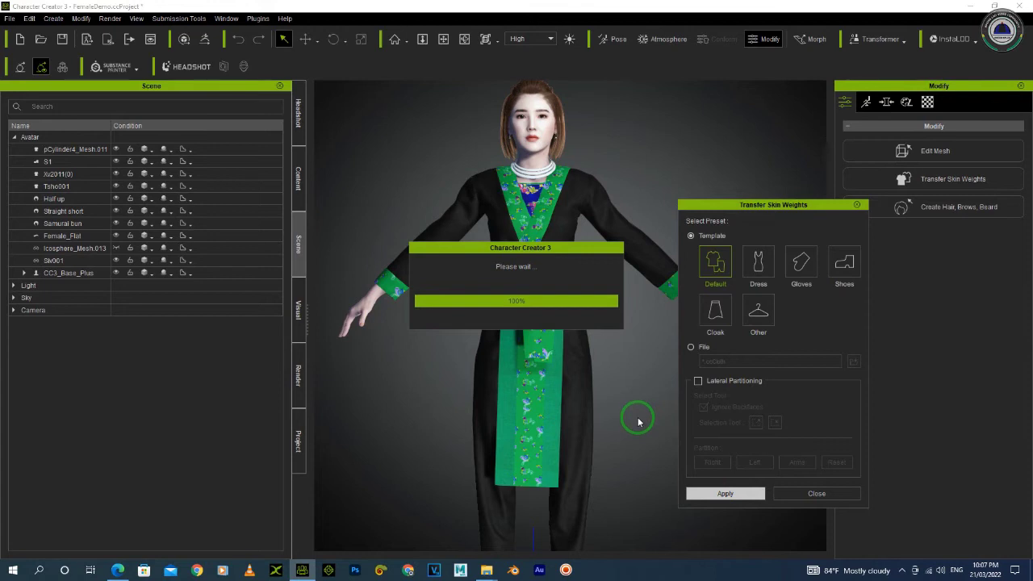
left_click(817, 493)
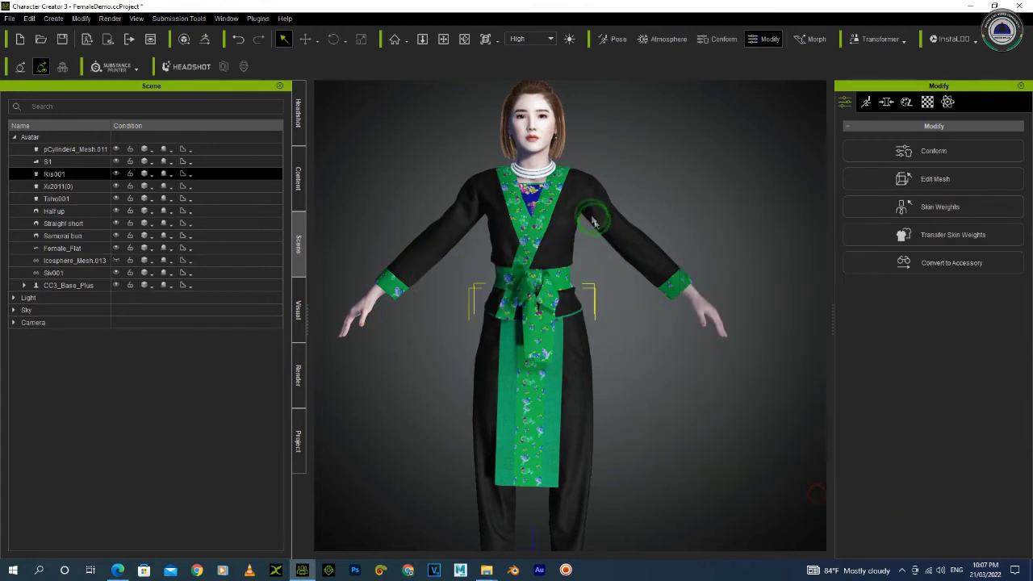
Step: Transfer skin weights to the Siv001 sash using the Other template
scroll(595, 225, "up", 3)
right_click_drag(608, 237, 553, 260)
left_click(547, 273)
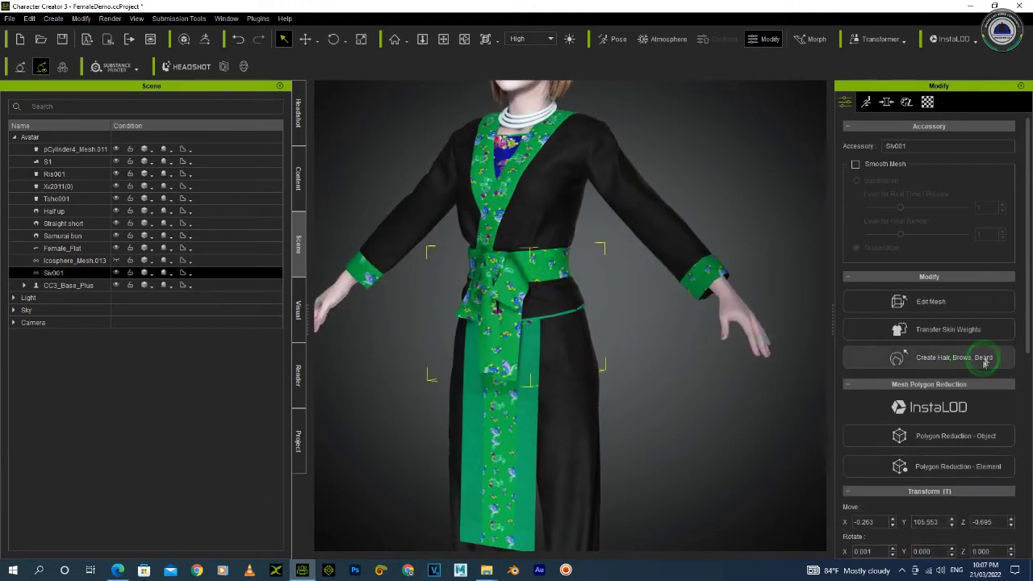
right_click_drag(618, 318, 687, 302)
left_click(942, 331)
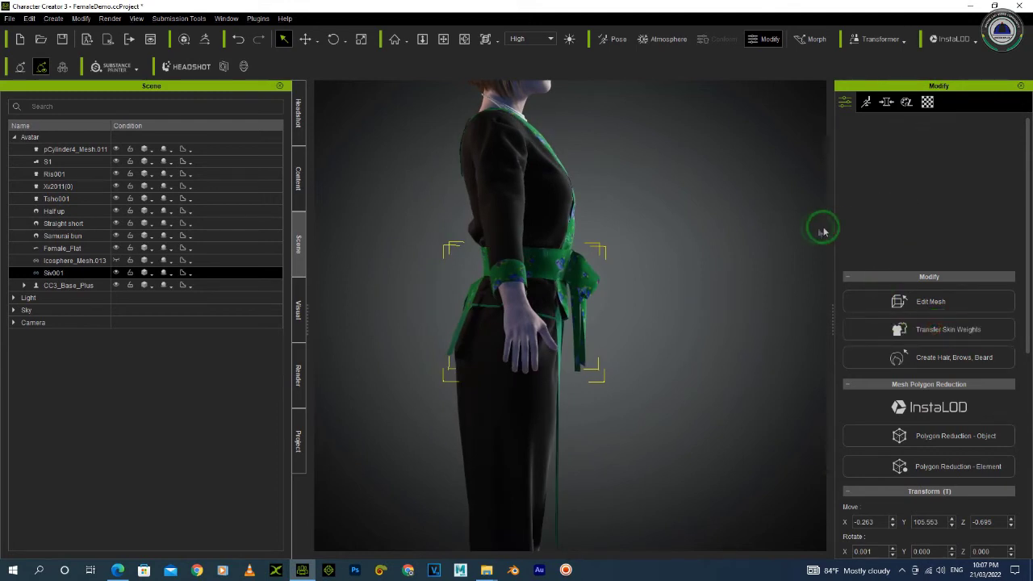
left_click(757, 311)
left_click(725, 492)
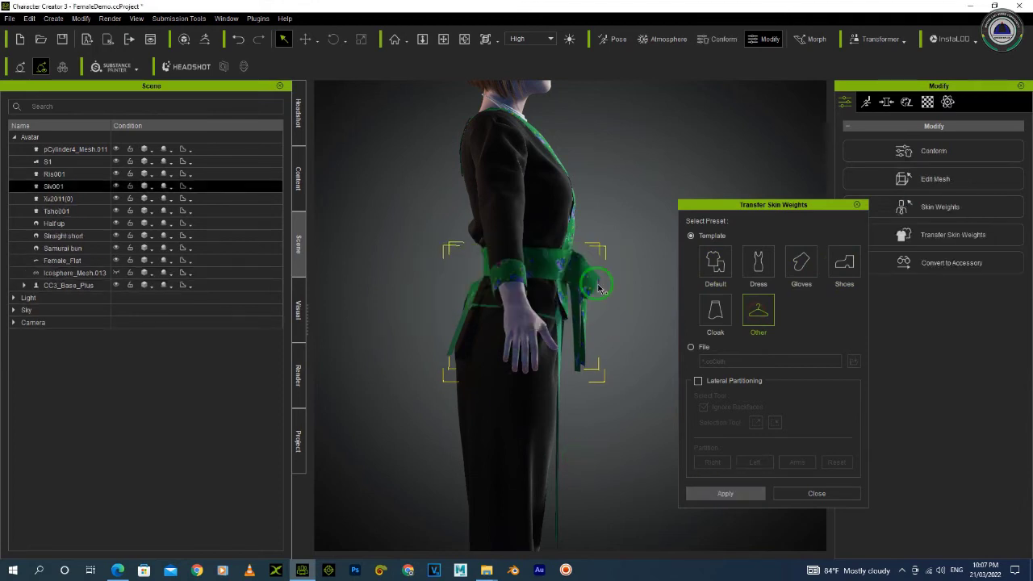
left_click(822, 489)
Step: Test how the outfit deforms on the avatar in the _Idle Pose and the Moving_Walk female pose
right_click_drag(652, 449, 611, 334)
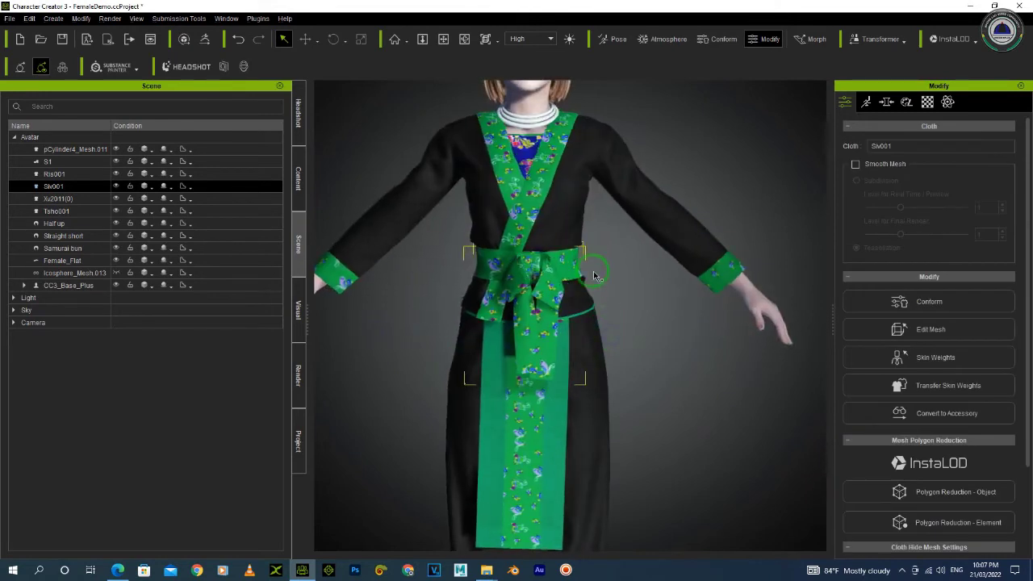
scroll(594, 276, "down", 5)
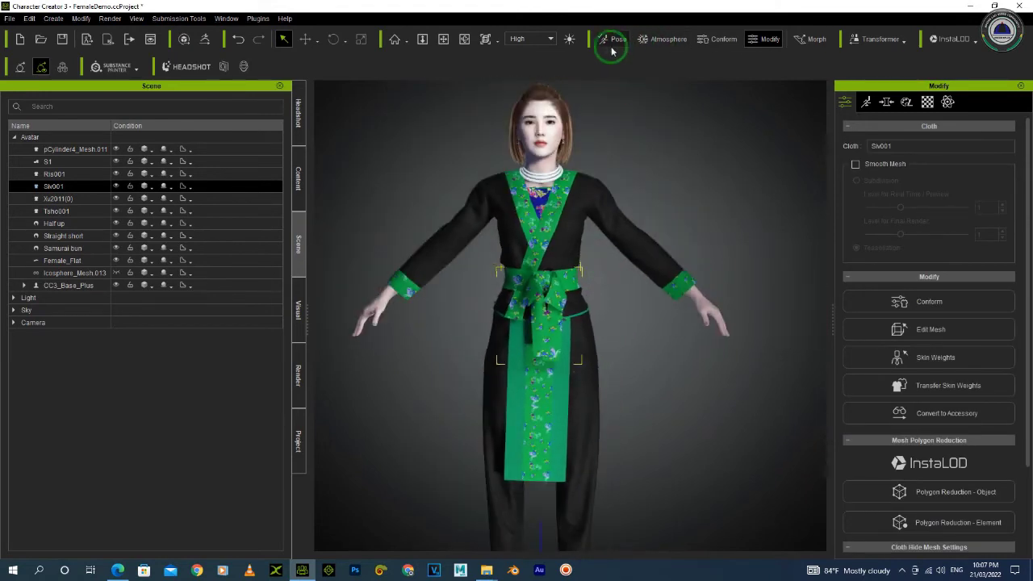
left_click(611, 47)
left_click(194, 364)
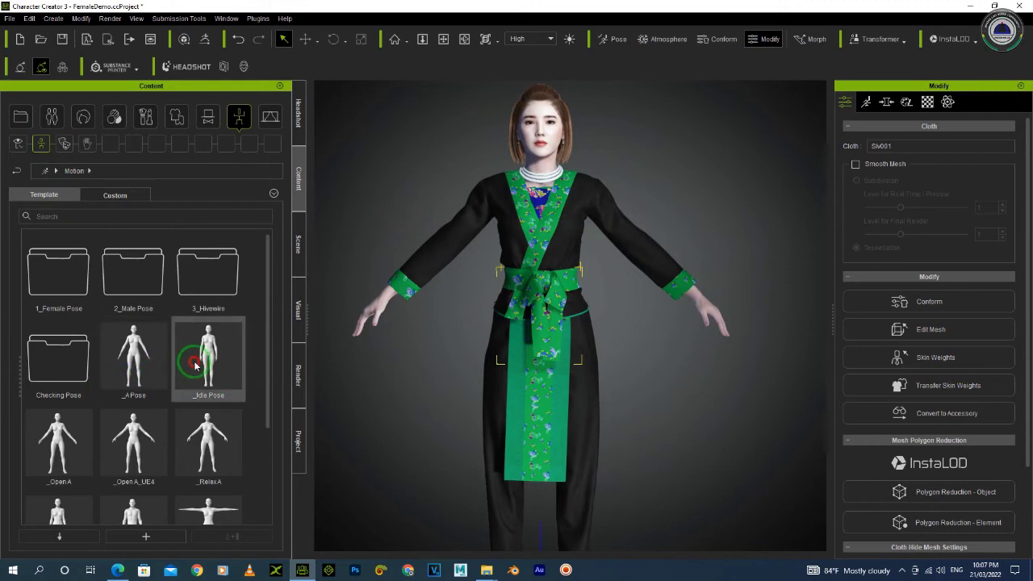
right_click_drag(638, 363, 546, 375)
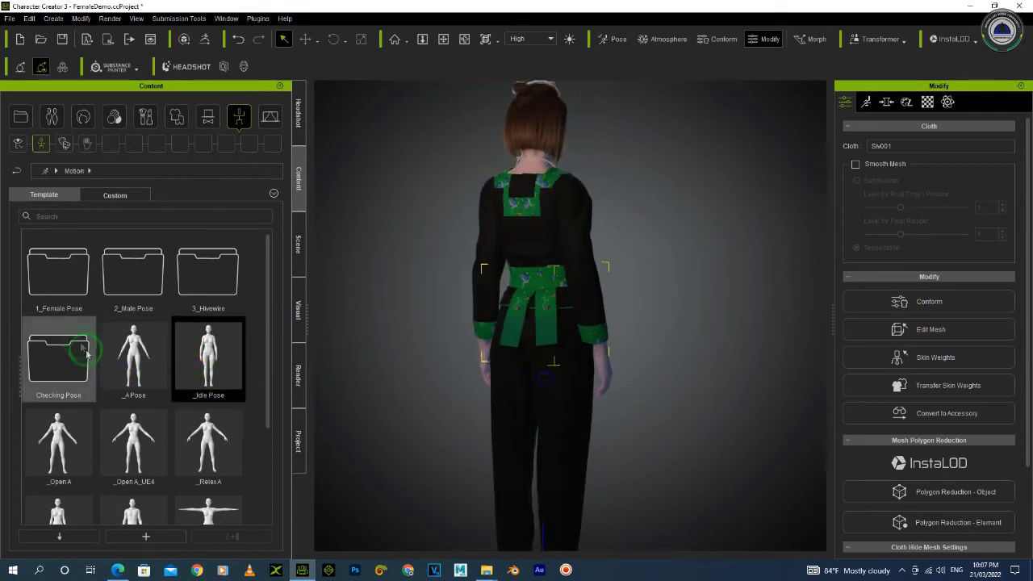
double_click(65, 274)
left_click(131, 291)
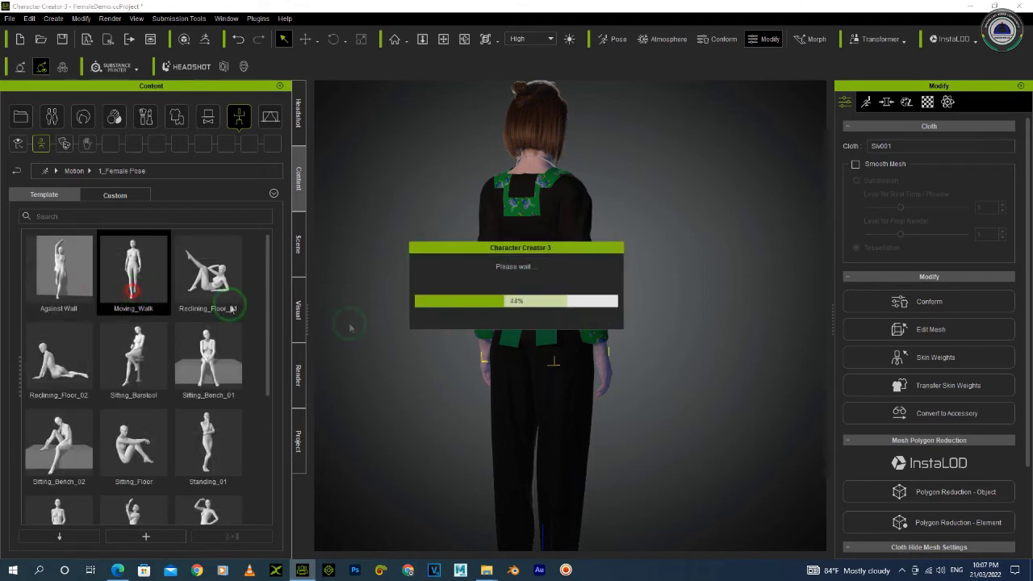
right_click_drag(455, 339, 710, 380)
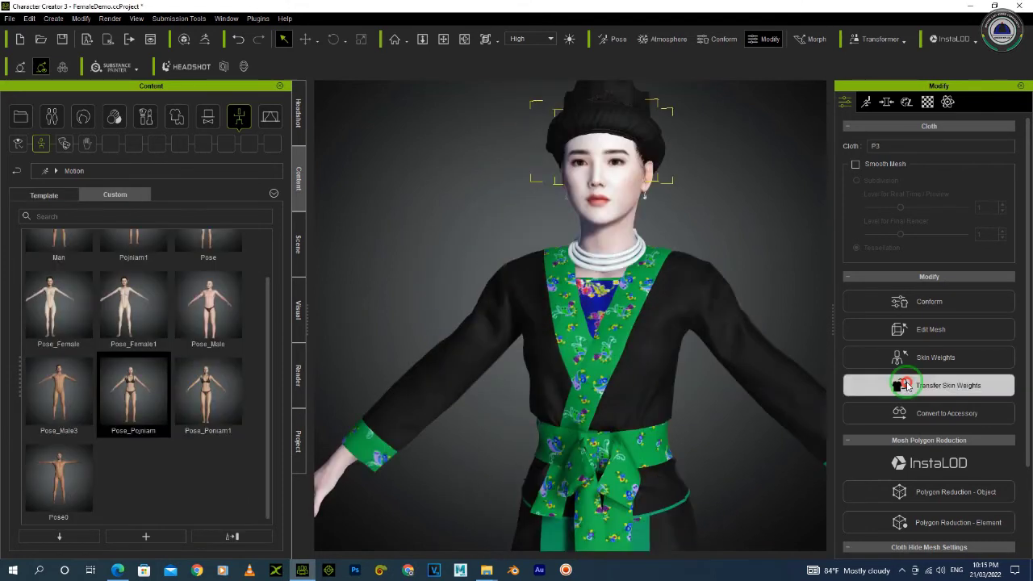
Step: Transfer skin weights to the P3 part of the hat using the Other template
left_click(906, 385)
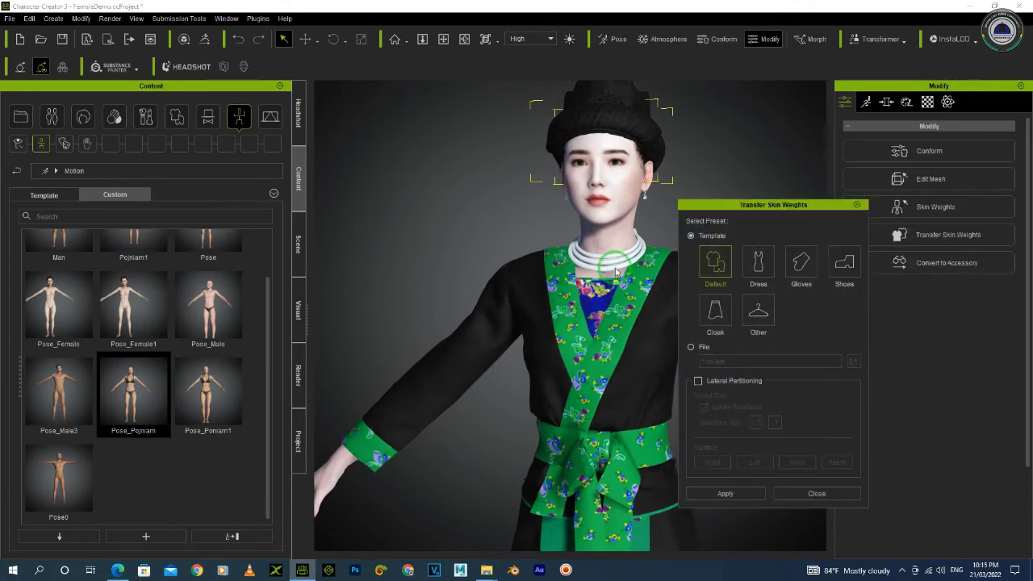
left_click(759, 315)
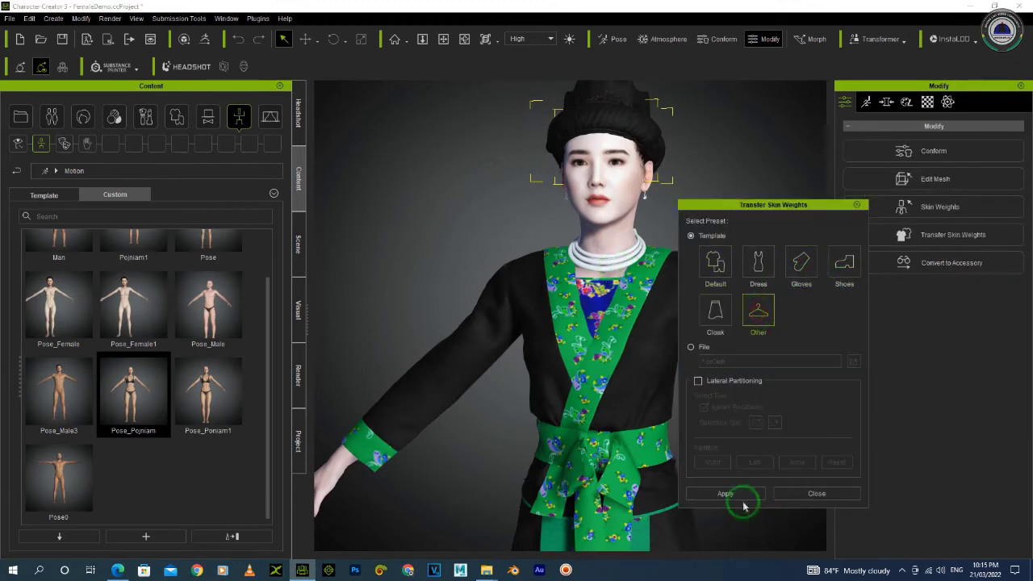
left_click(733, 491)
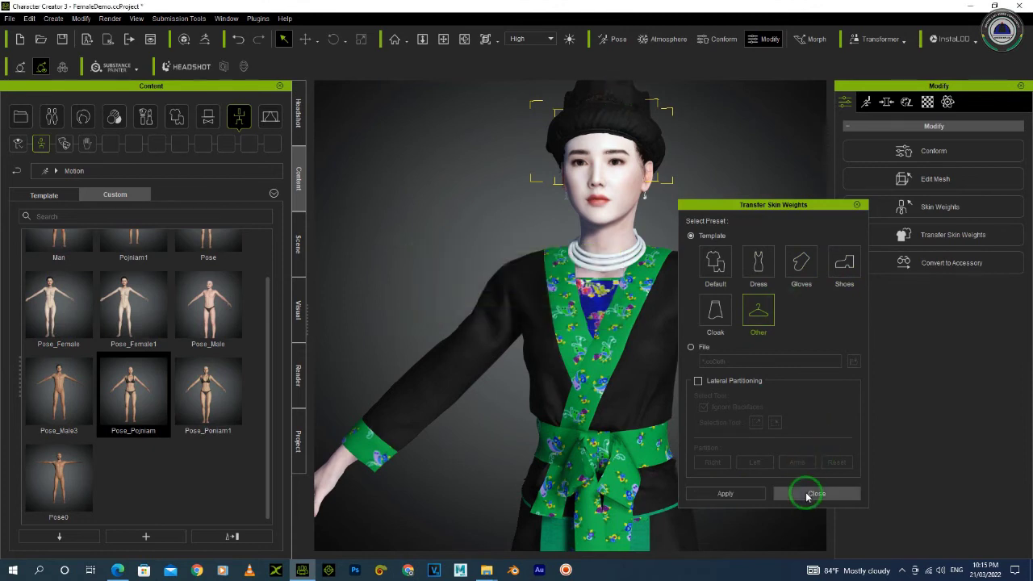
left_click(807, 494)
Step: Transfer skin weights to the P2 part of the hat using the Default template
left_click(628, 94)
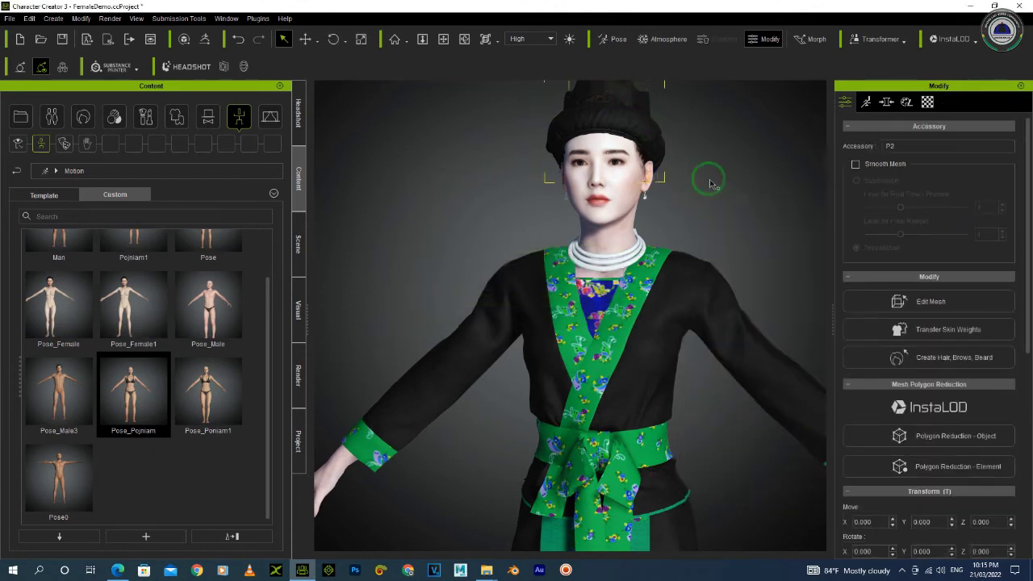
left_click(915, 328)
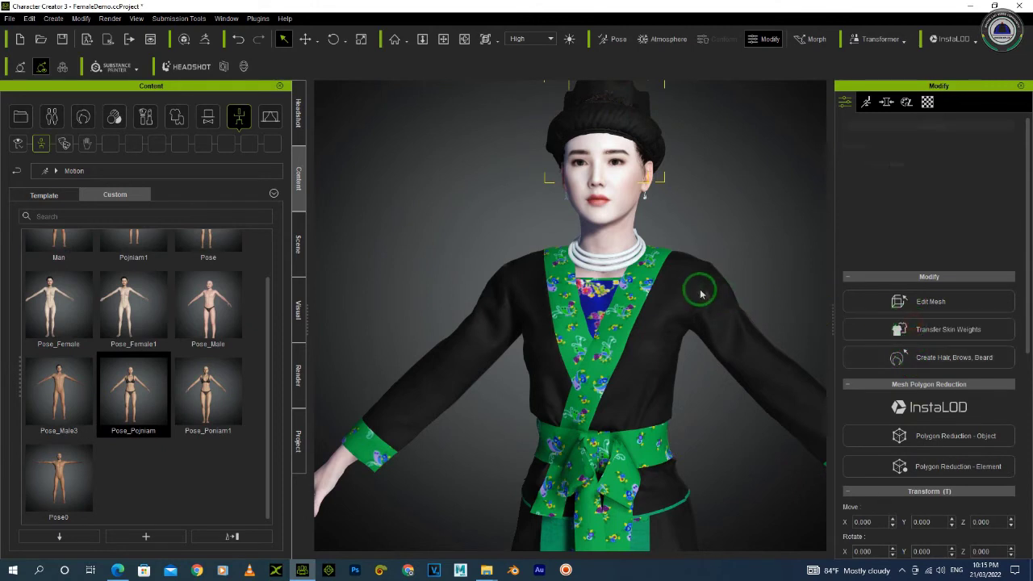
left_click(738, 494)
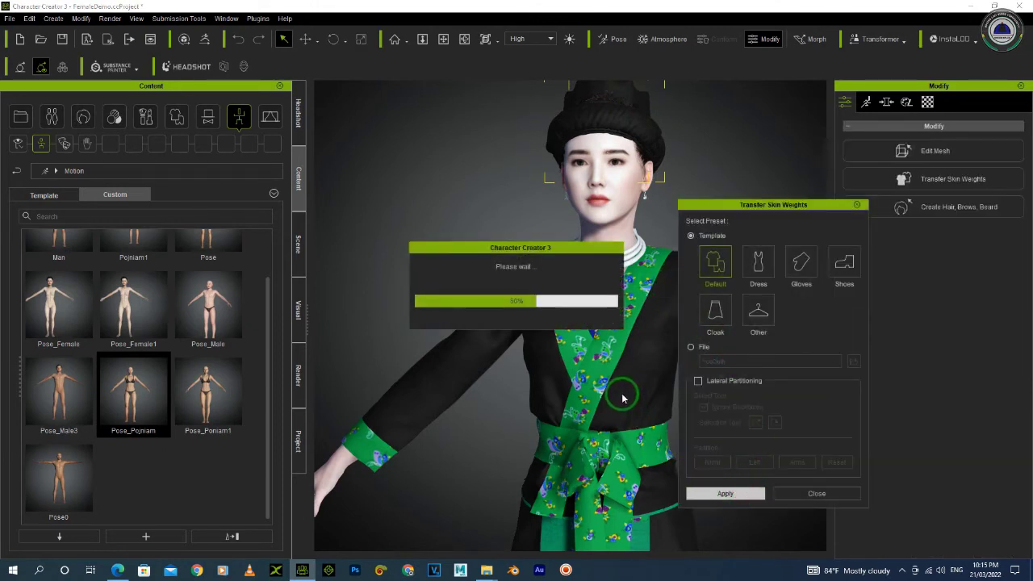
left_click(813, 493)
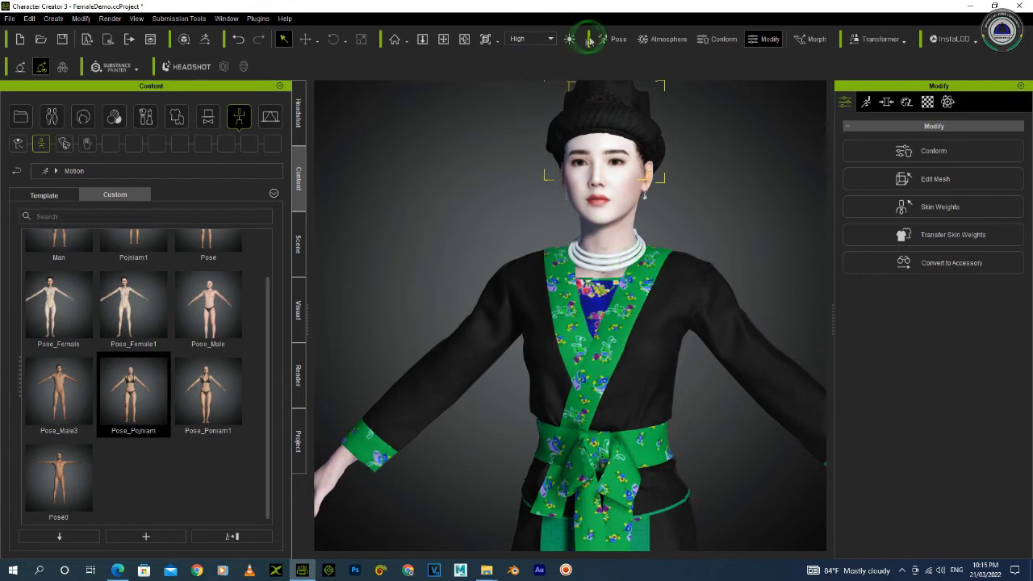
Step: Examine the fit of the hat, jacket, sash and trousers on the avatar from all sides
left_click(612, 38)
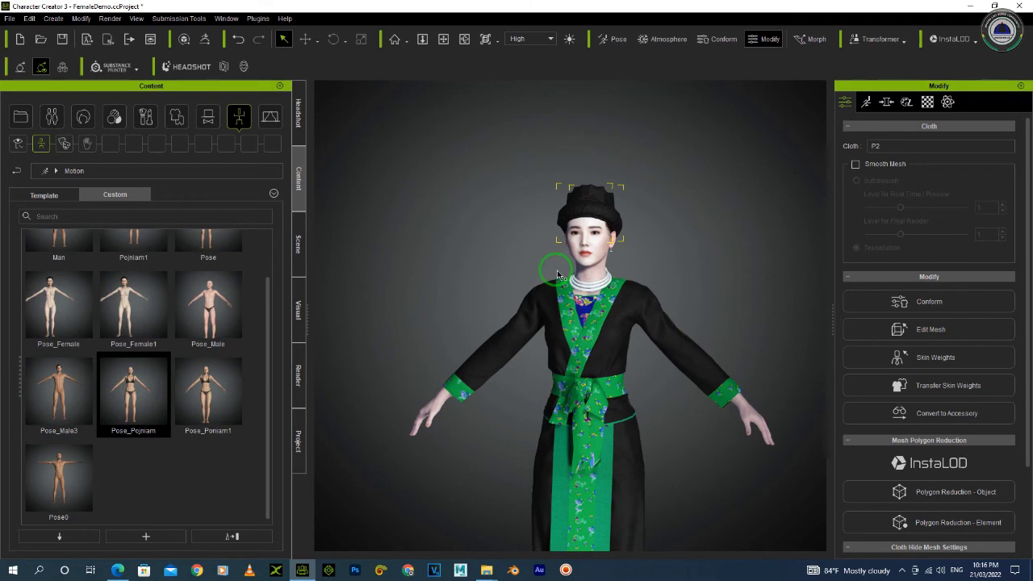
left_click(672, 206)
scroll(587, 250, "up", 4)
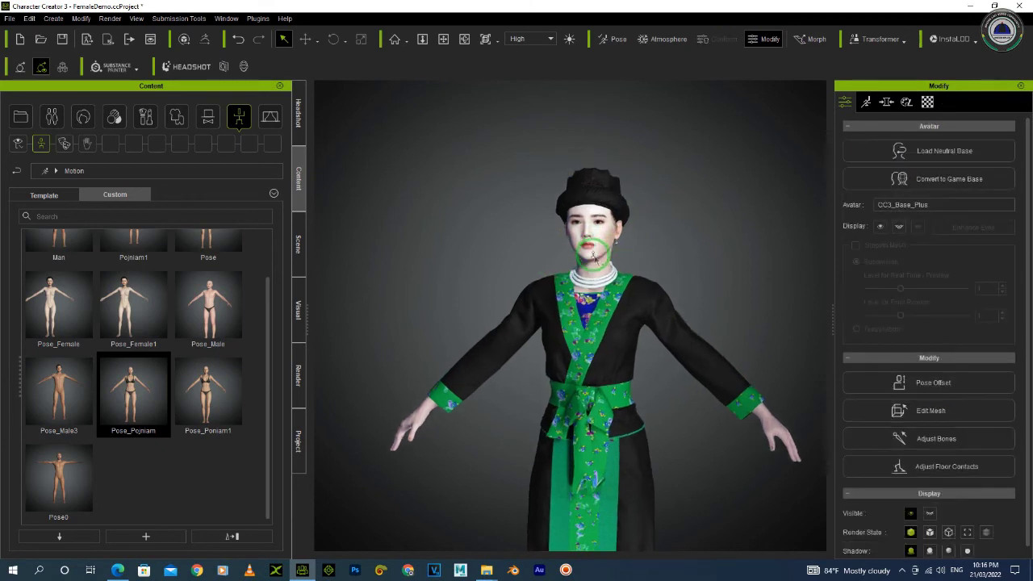
scroll(588, 248, "up", 1)
right_click_drag(667, 285, 417, 309)
right_click_drag(678, 335, 440, 331)
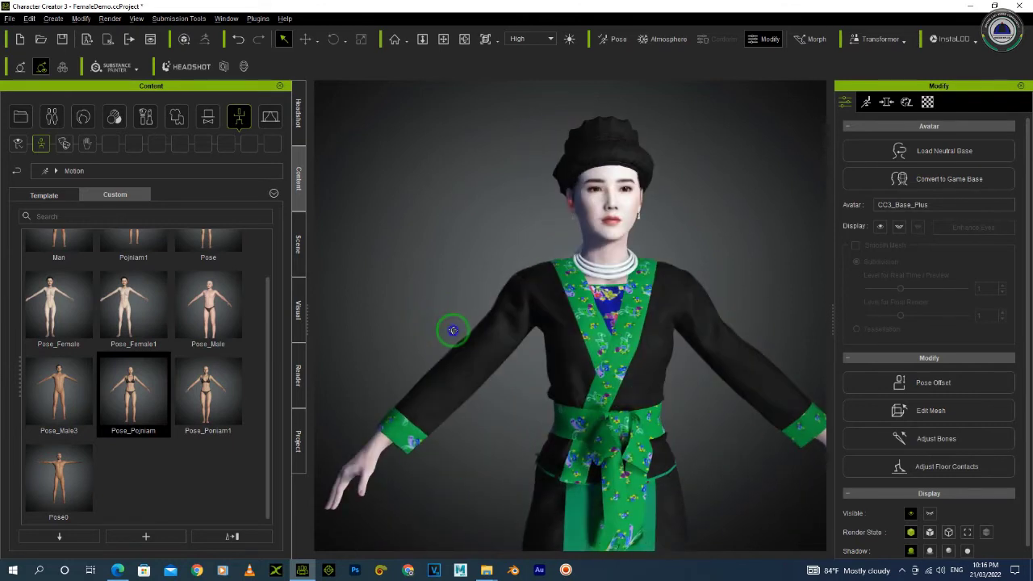
right_click_drag(510, 338, 534, 316)
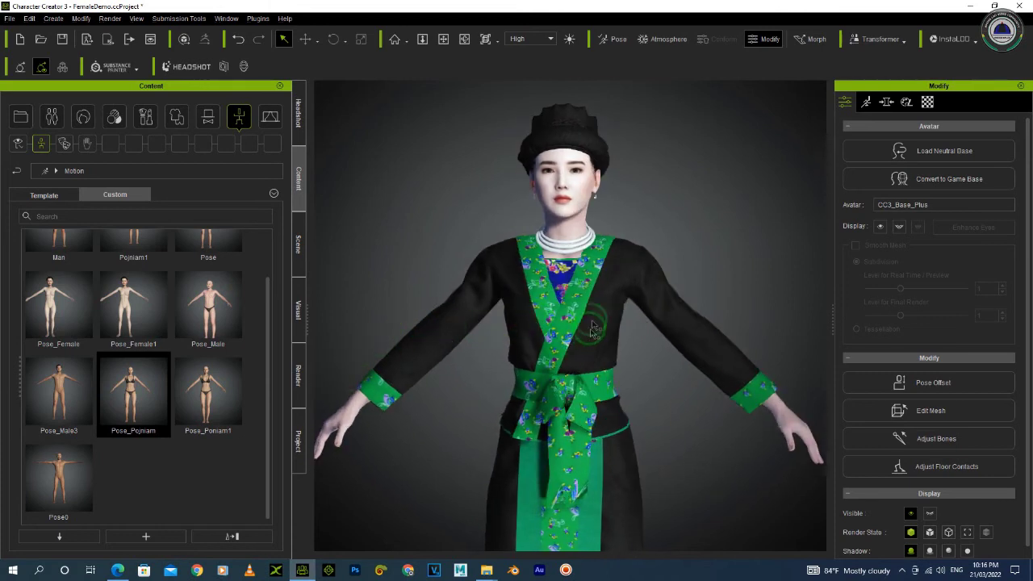
scroll(591, 336, "down", 4)
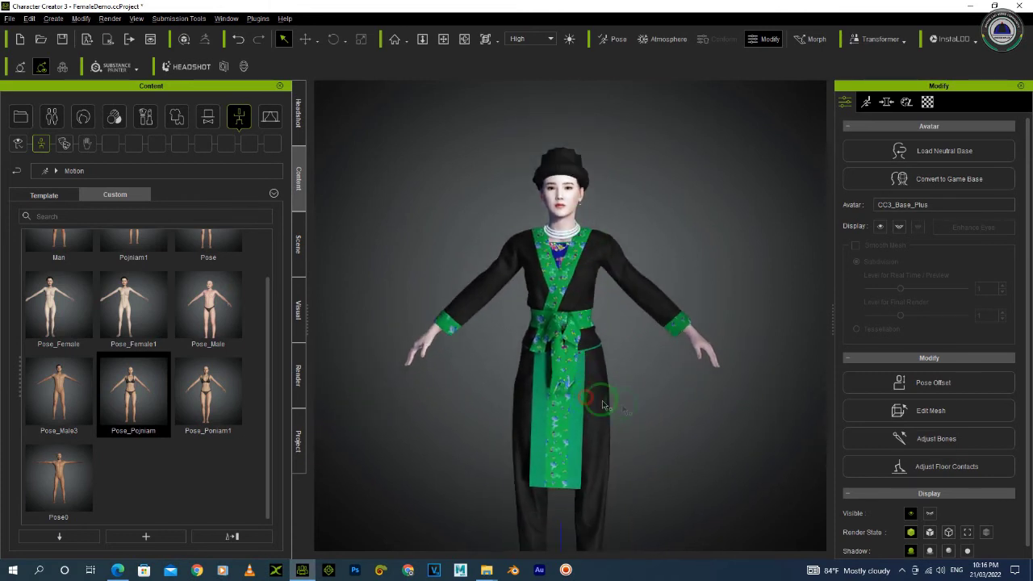
right_click_drag(603, 405, 622, 368)
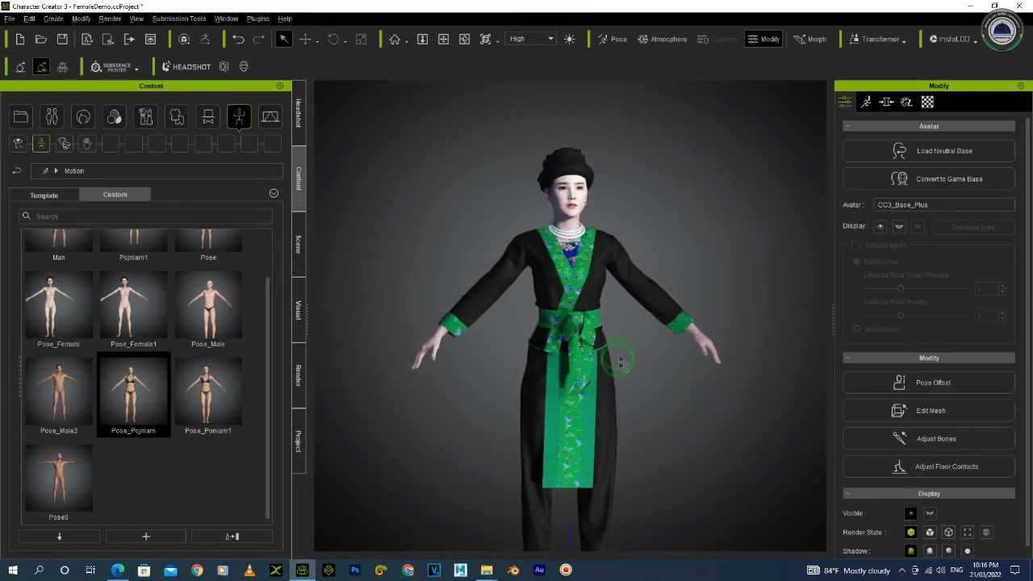
scroll(605, 339, "up", 4)
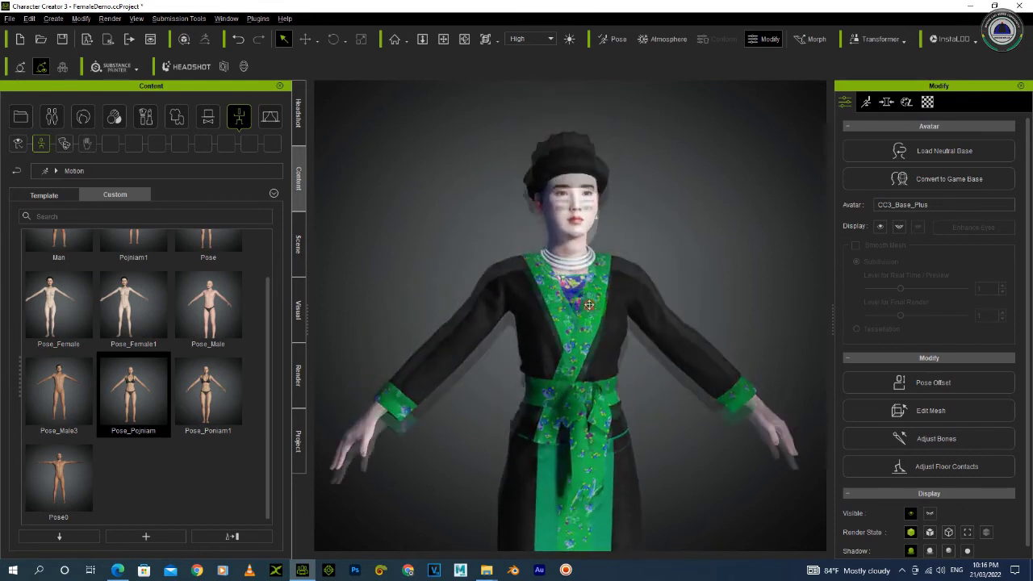
scroll(589, 305, "up", 3)
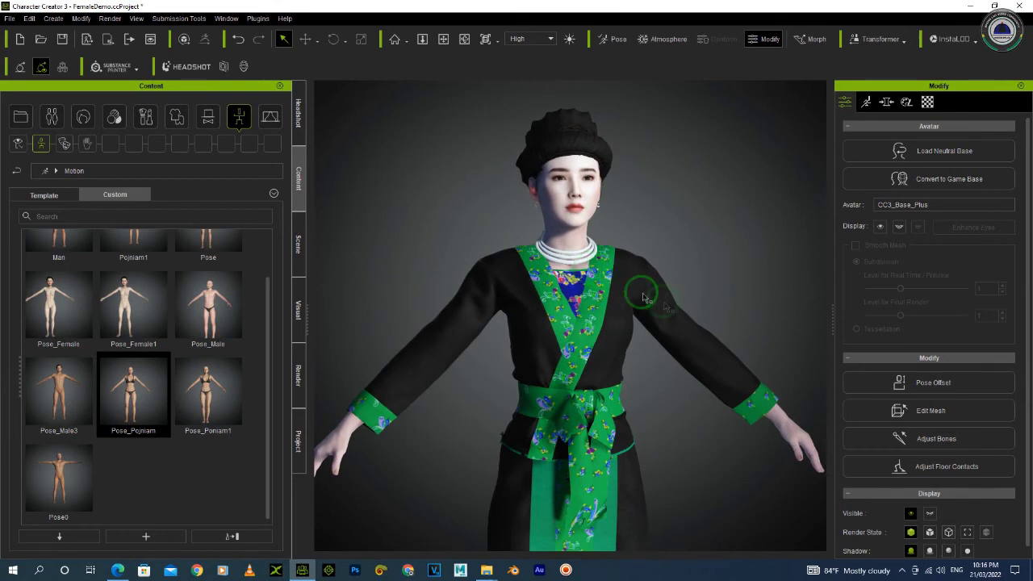
right_click_drag(643, 298, 541, 310)
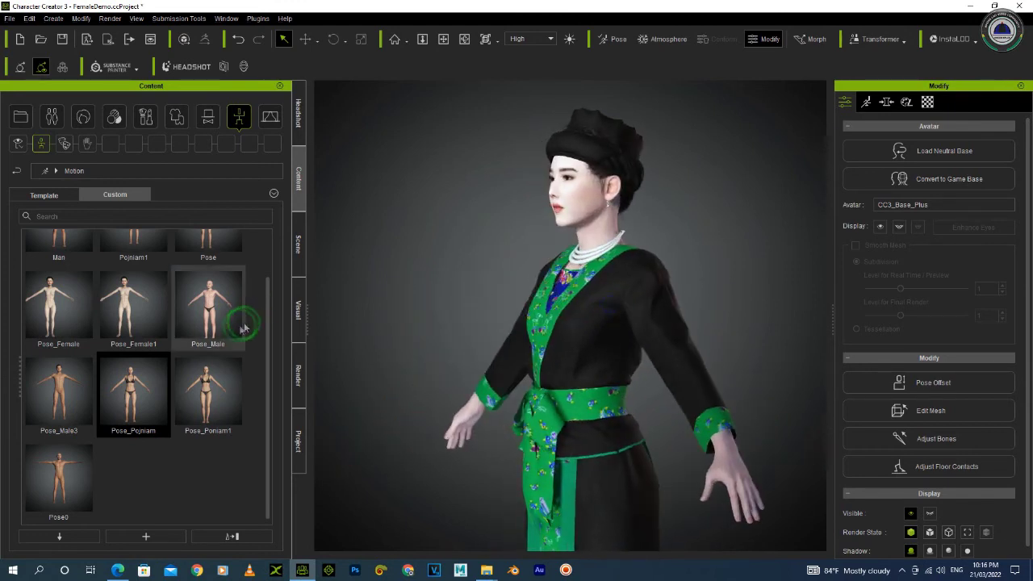
Step: Apply the custom Pose_Poniam1 pose to the avatar and check the outfit from the front
left_click_drag(208, 397, 526, 404)
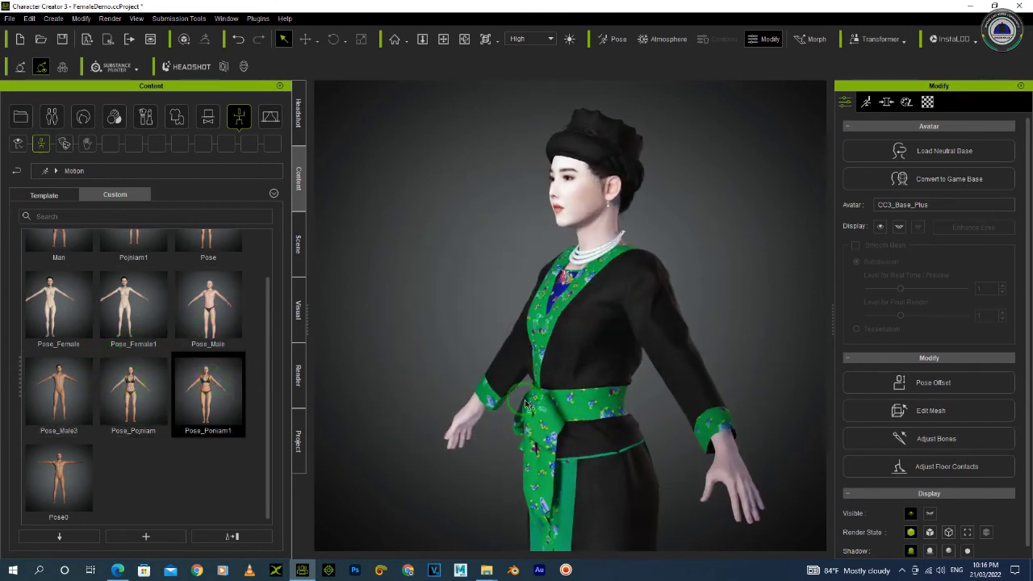
right_click_drag(666, 373, 744, 350)
middle_click_drag(602, 399, 608, 369)
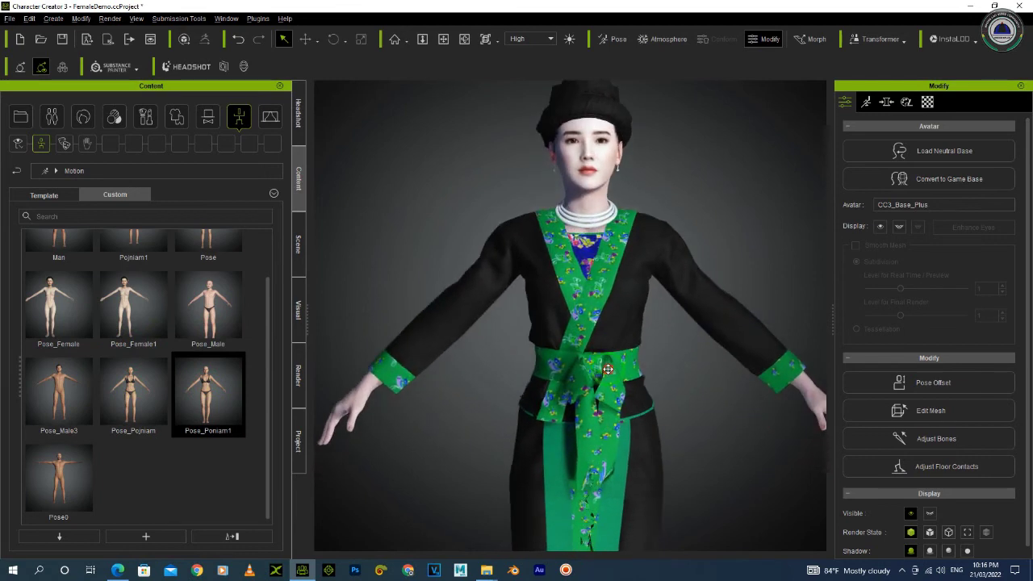
scroll(607, 369, "down", 2)
Step: Test the outfit in the Gesture F2 checking pose, then put the avatar in the Hands pose
left_click(58, 195)
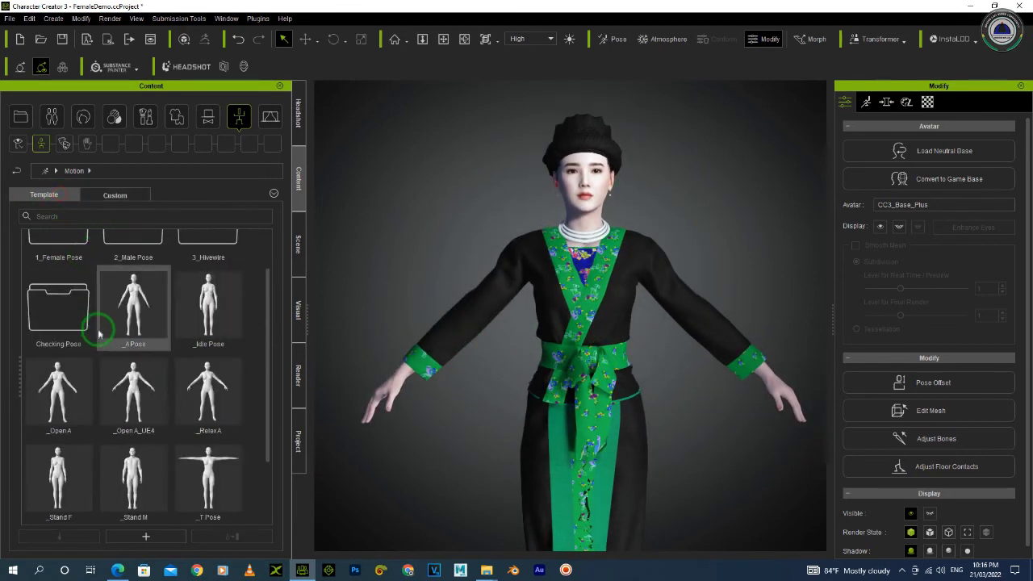
scroll(97, 323, "up", 1)
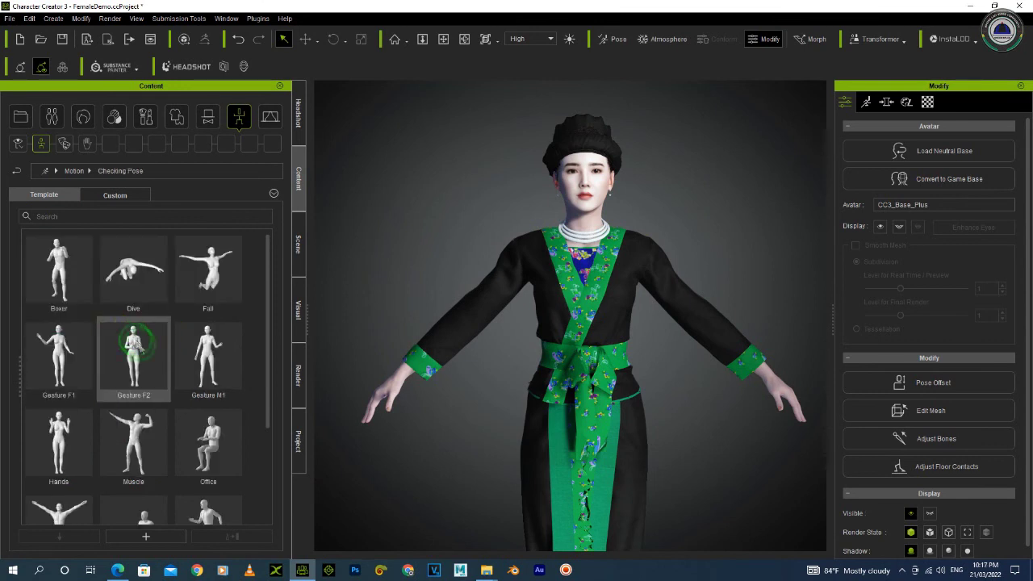
double_click(145, 357)
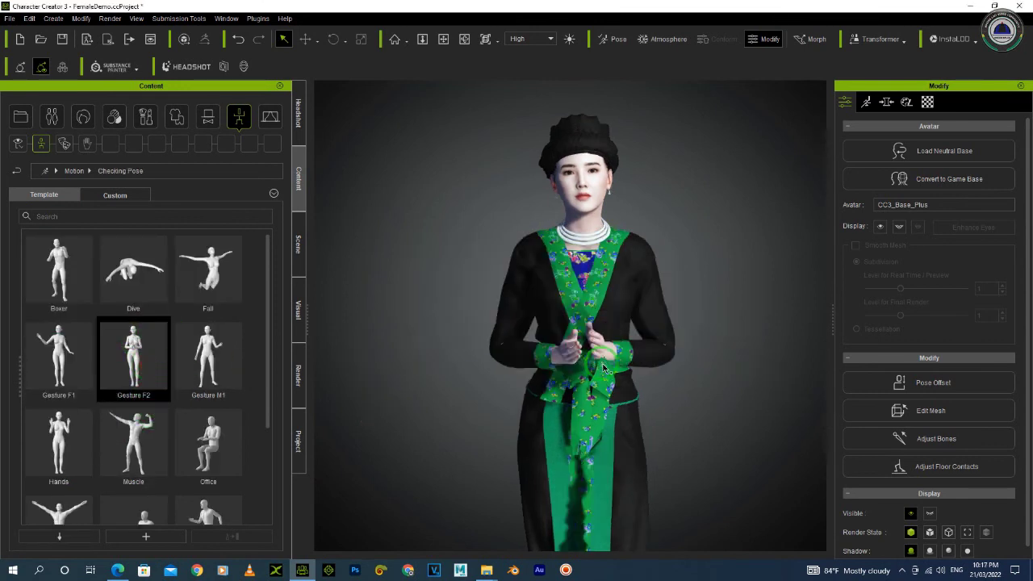
right_click_drag(541, 359, 762, 345)
right_click_drag(589, 355, 522, 332)
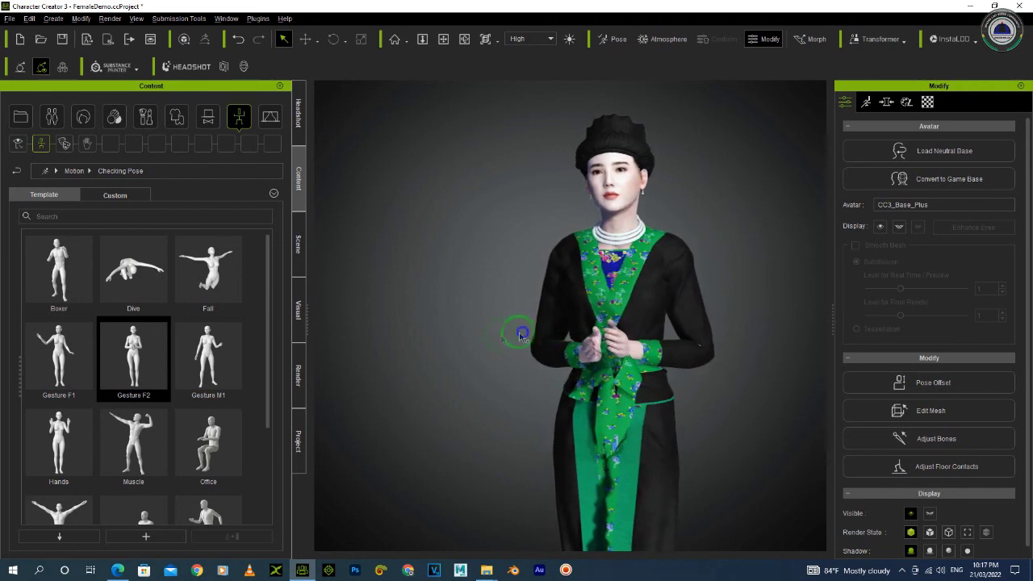
double_click(61, 431)
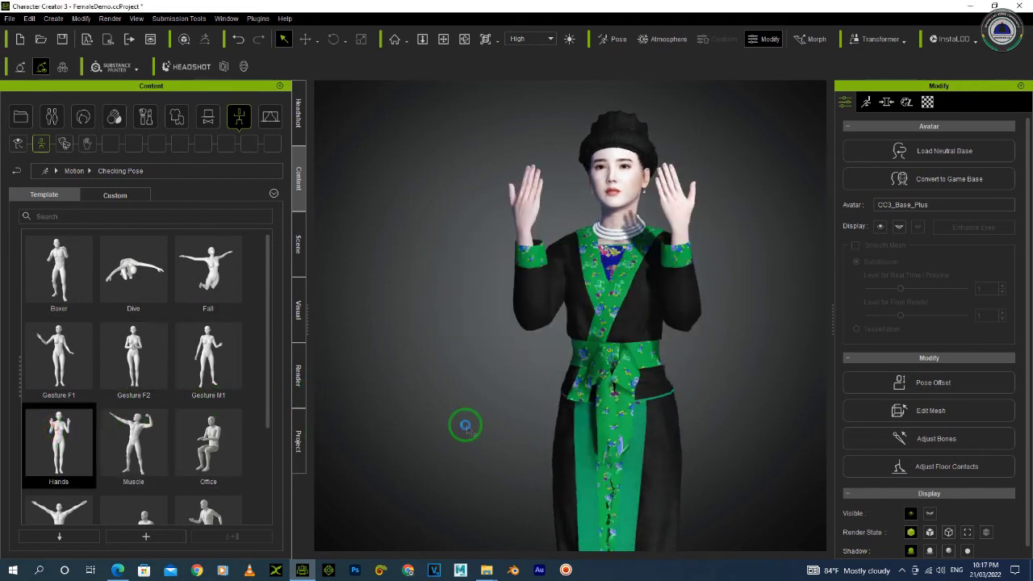
Step: Put the avatar in the Gesture M1 checking pose and check the hat, necklace, jacket and sash up close
right_click_drag(706, 387, 514, 326)
double_click(208, 352)
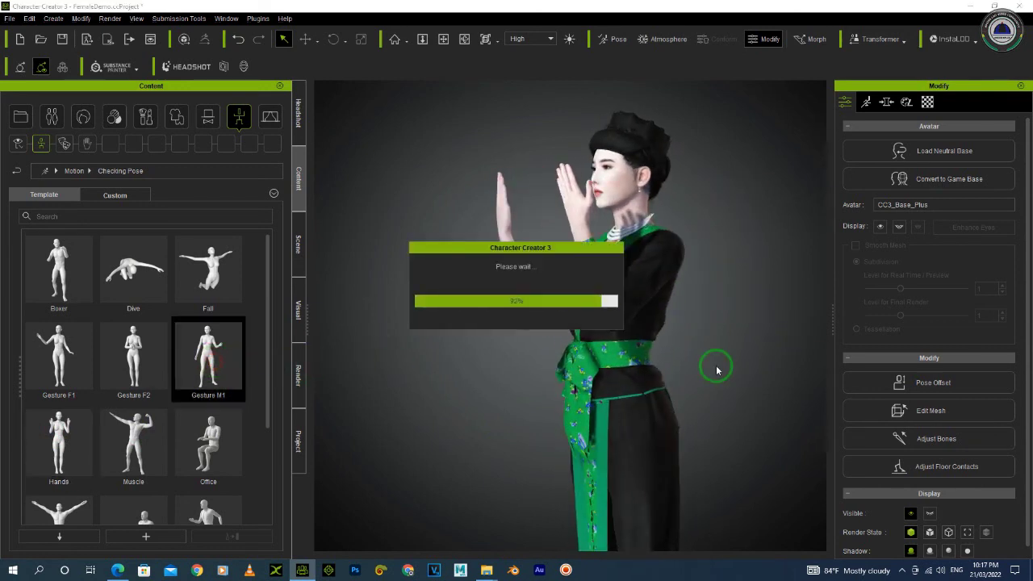
right_click_drag(728, 363, 469, 413)
middle_click_drag(534, 381, 536, 419)
scroll(599, 302, "up", 4)
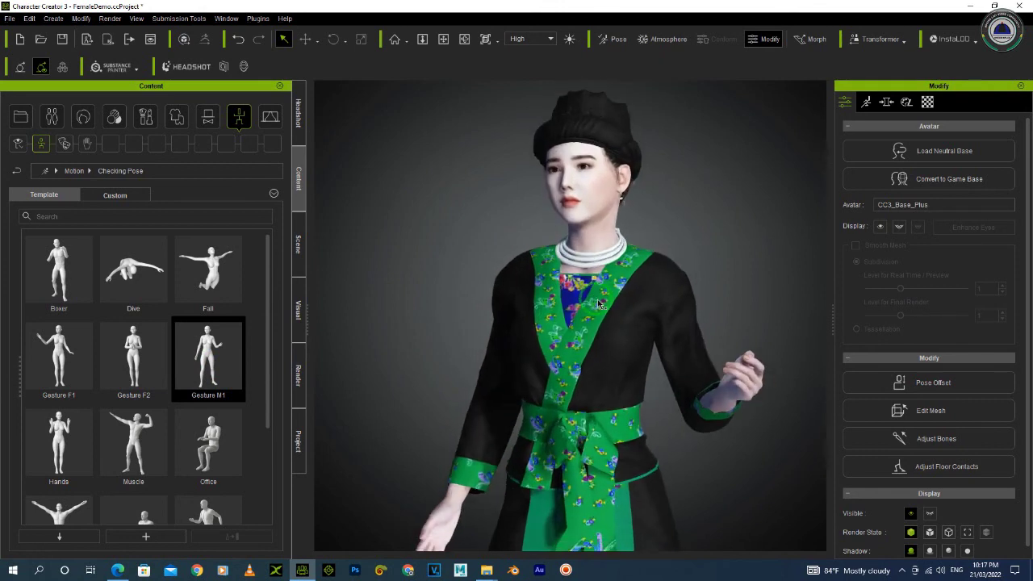
right_click_drag(634, 334, 655, 331)
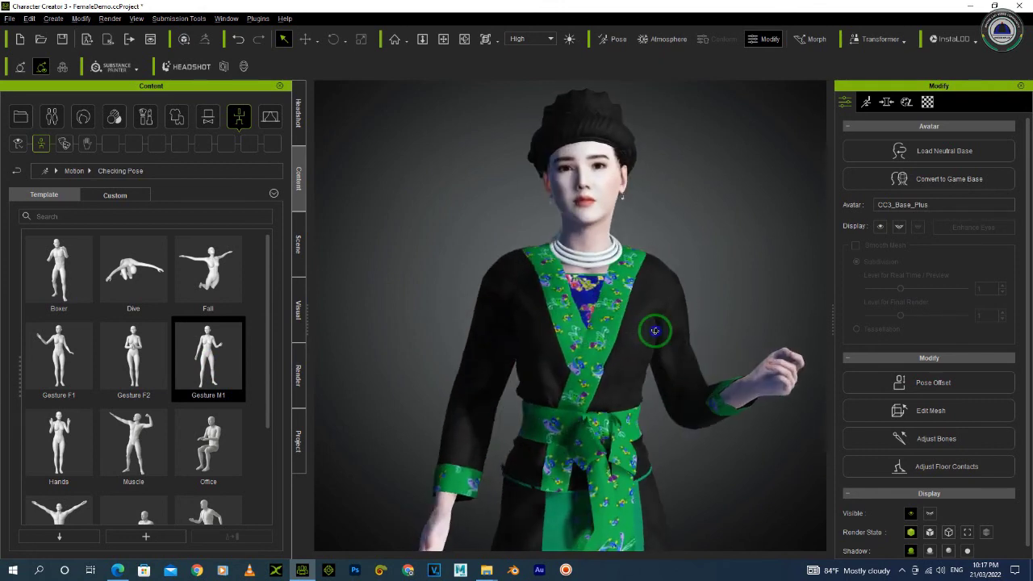
scroll(653, 331, "down", 2)
left_click_drag(652, 330, 601, 345)
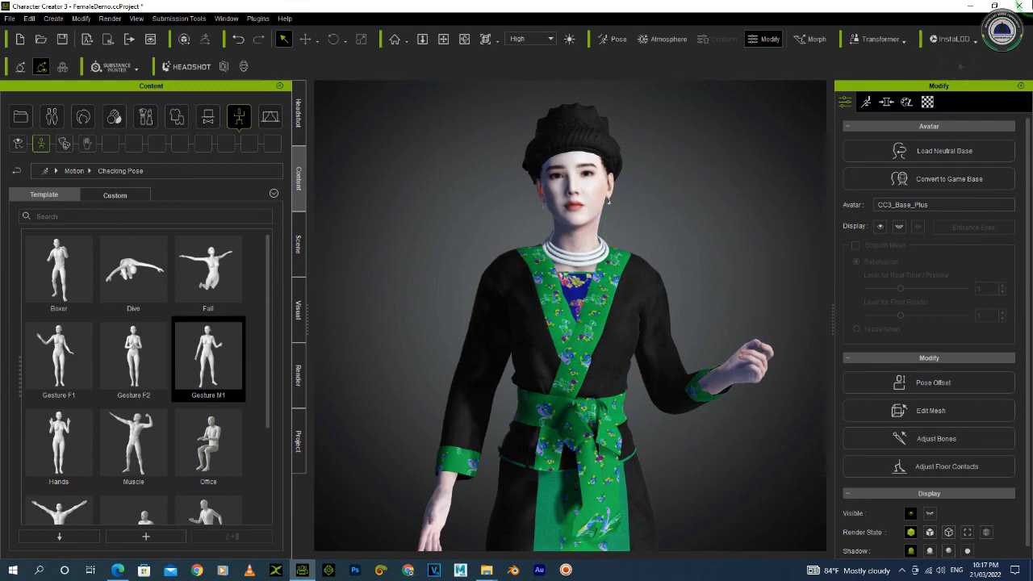
Step: Save the FemaleDemo project, then close Character Creator and the Xauv version2 folder window
key("ctrl+s")
left_click(1021, 5)
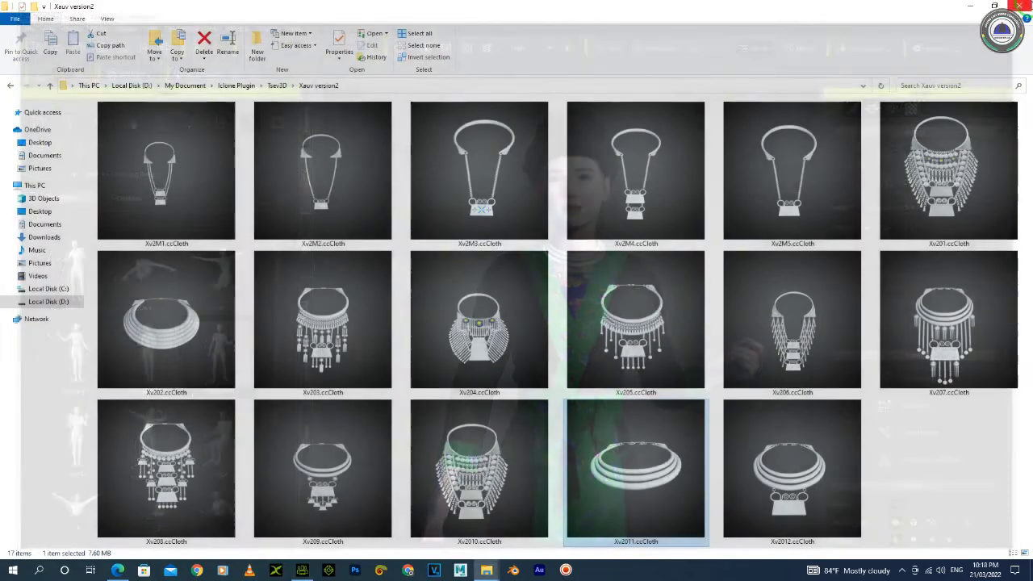
left_click(1021, 5)
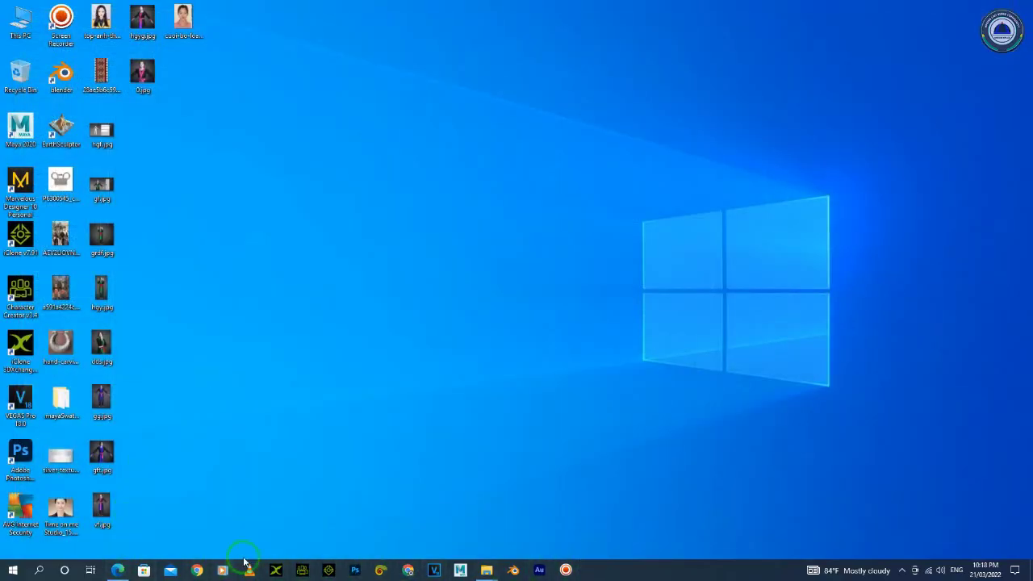
left_click(901, 570)
left_click(903, 546)
left_click(875, 552)
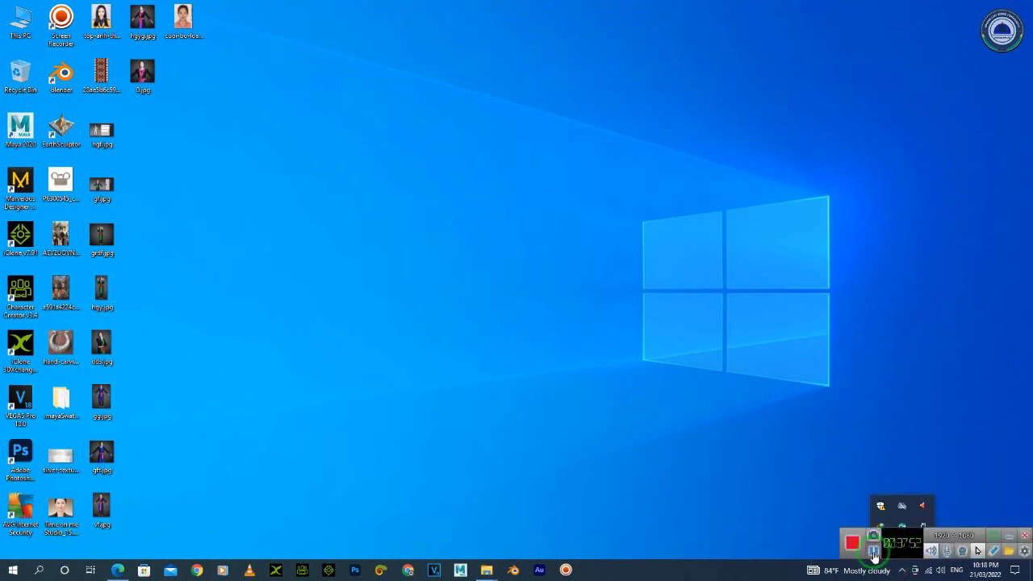